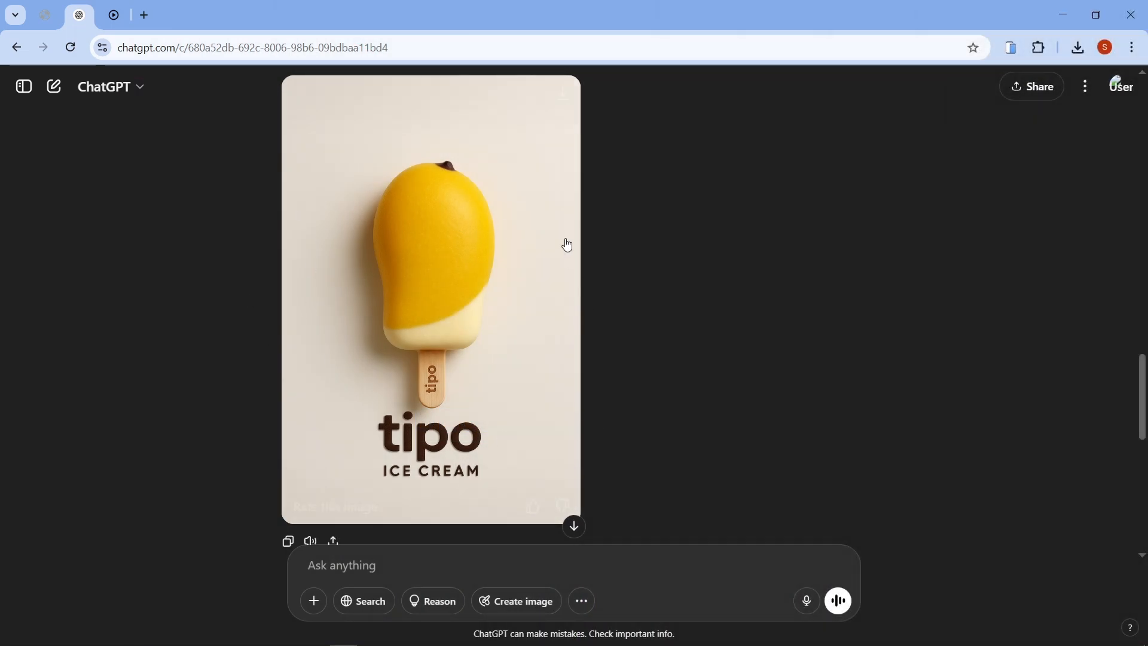
Step: Create a 1076 x 1440 px document at 72 ppi and place "ChatGPT Image Apr 25, 2025, 02_12_52 PM" in it as an embedded image
{"action": "mouse_move", "coordinate": [561, 99]}
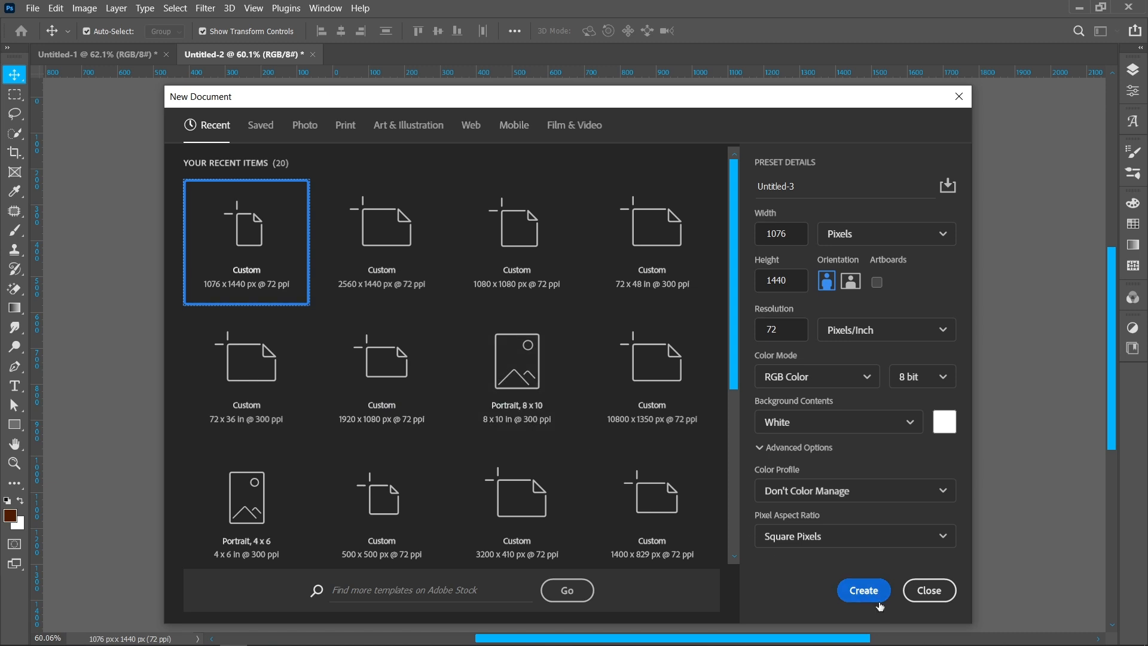
{"action": "left_click", "coordinate": [864, 592]}
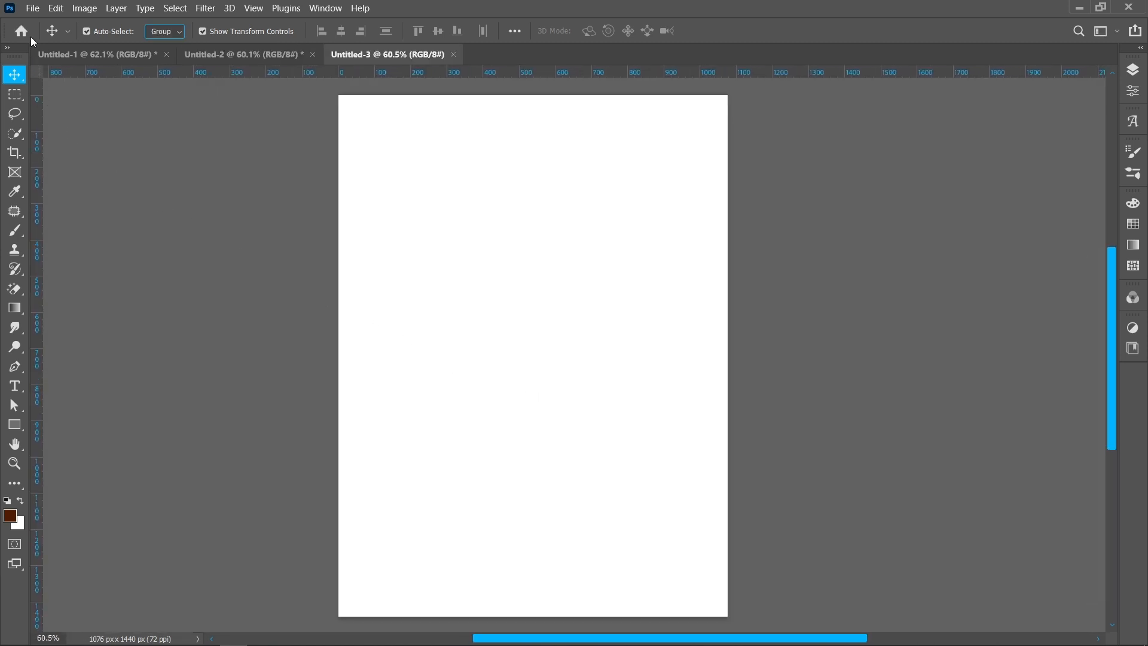
{"action": "left_click", "coordinate": [33, 8]}
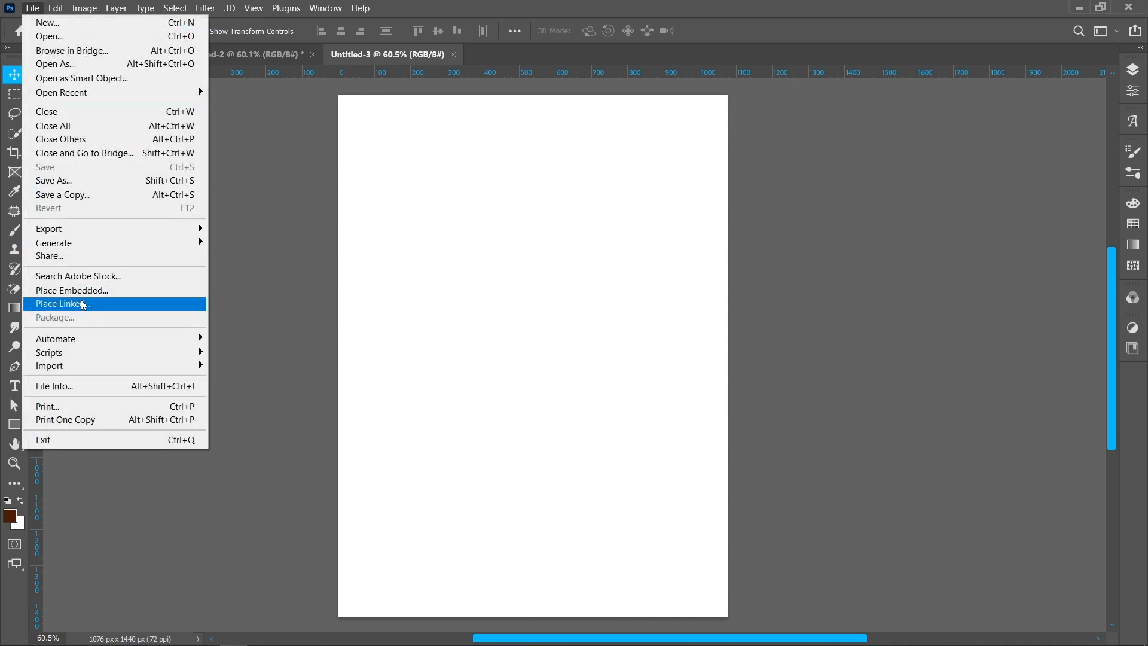
{"action": "left_click", "coordinate": [72, 290]}
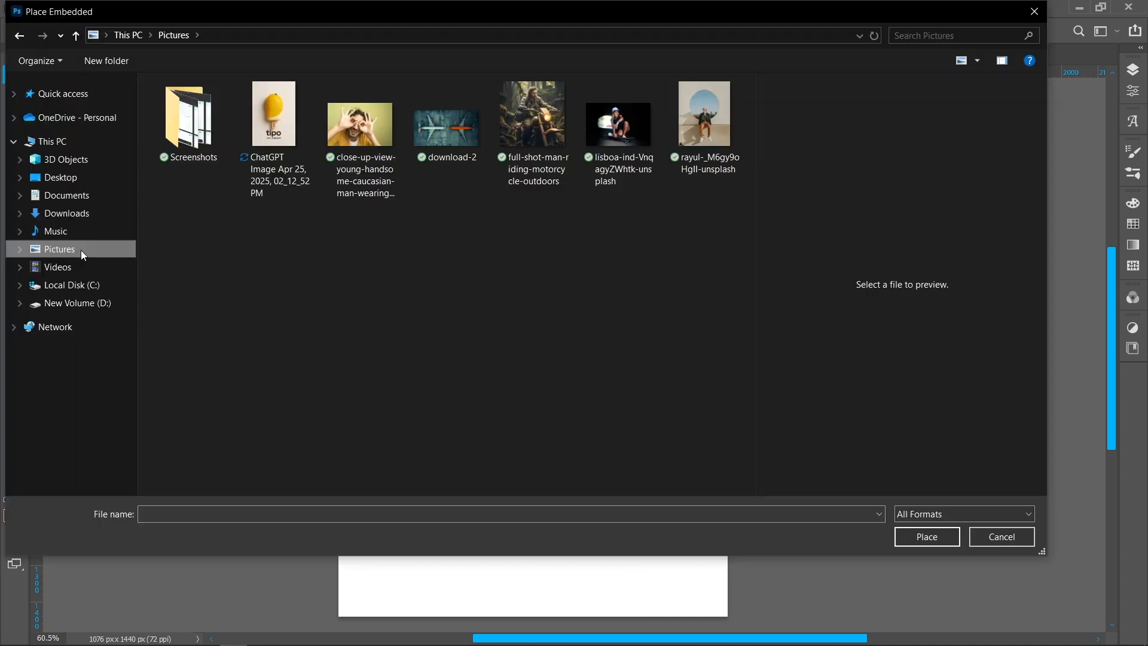
{"action": "left_click", "coordinate": [274, 123]}
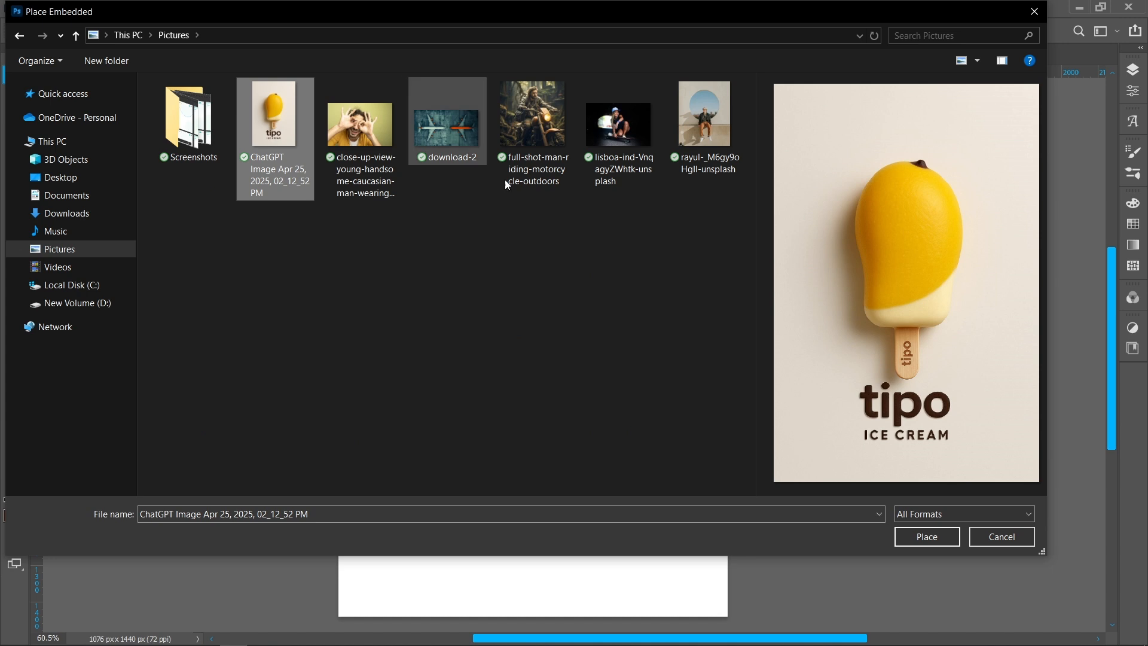
{"action": "left_click", "coordinate": [914, 537]}
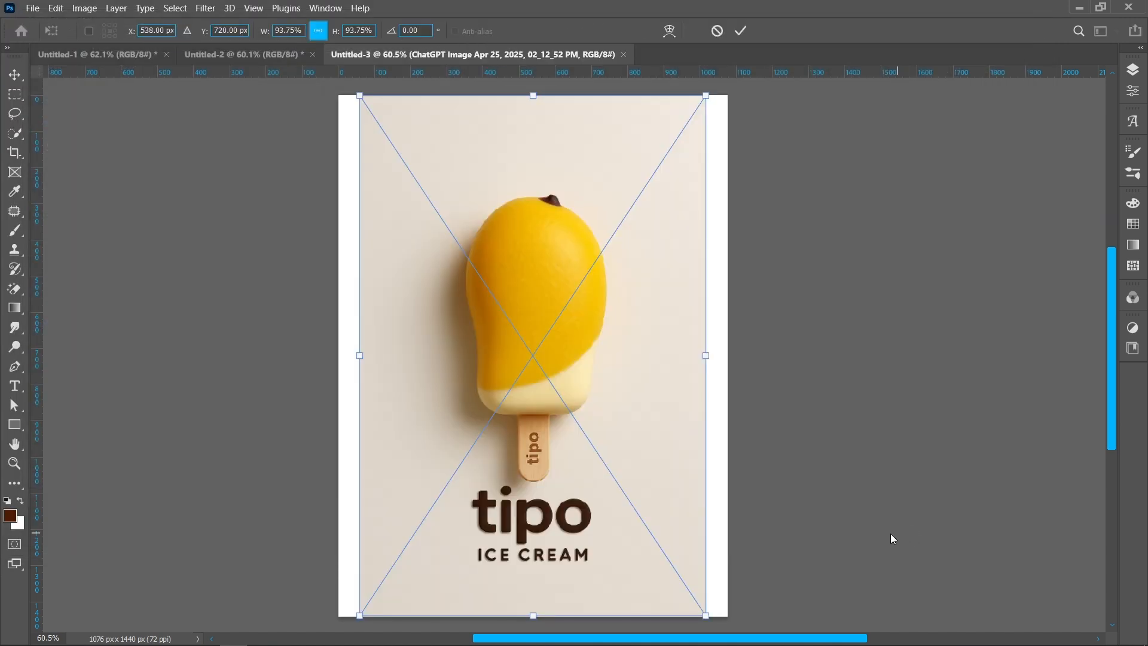
{"action": "left_click", "coordinate": [740, 31]}
Step: Start a Pen tool path on the mango's upper left edge and trace it over the top to the dark stem
{"action": "scroll", "coordinate": [527, 254], "scroll_direction": "up", "scroll_amount": 5}
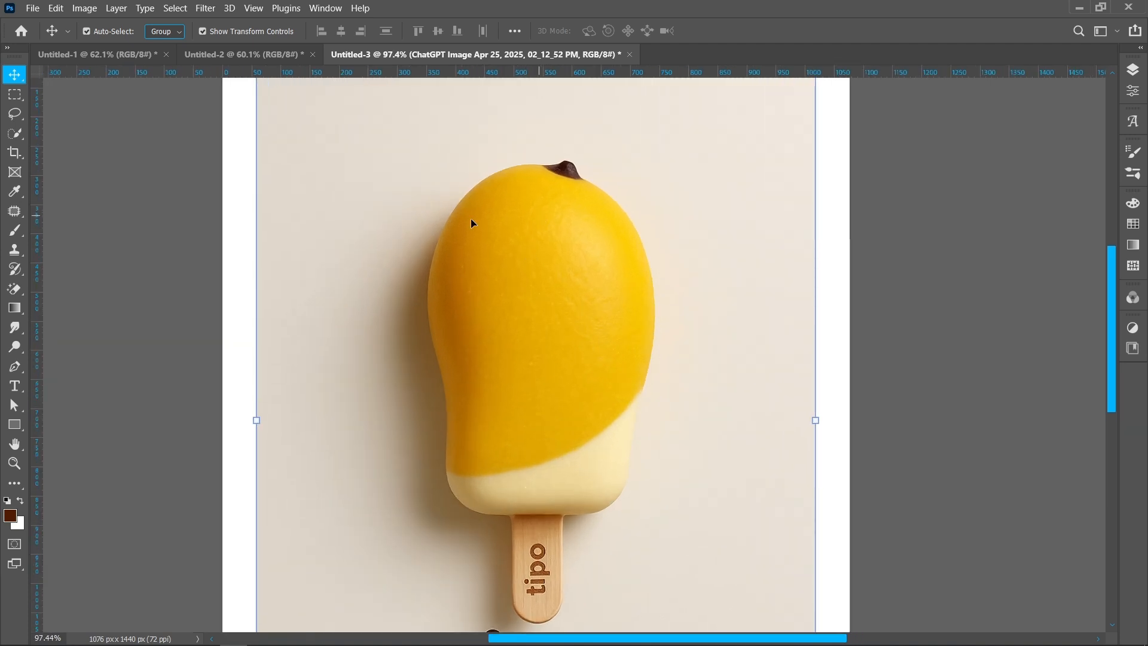
{"action": "right_click", "coordinate": [13, 370]}
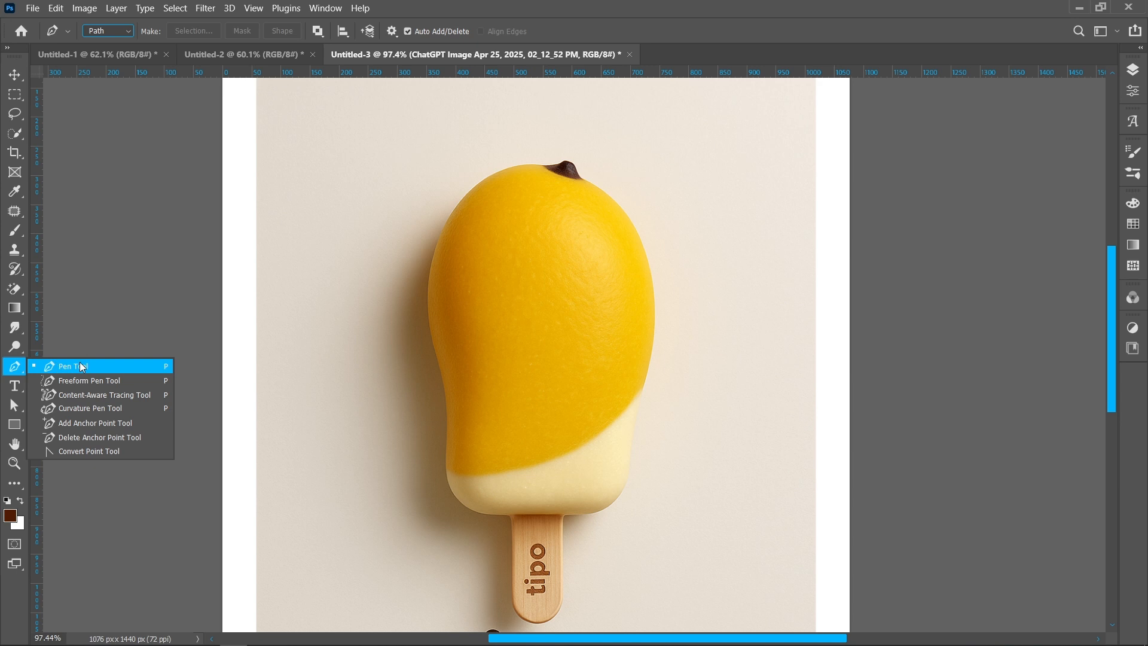
{"action": "left_click", "coordinate": [80, 365]}
{"action": "scroll", "coordinate": [496, 183], "scroll_direction": "up", "scroll_amount": 7}
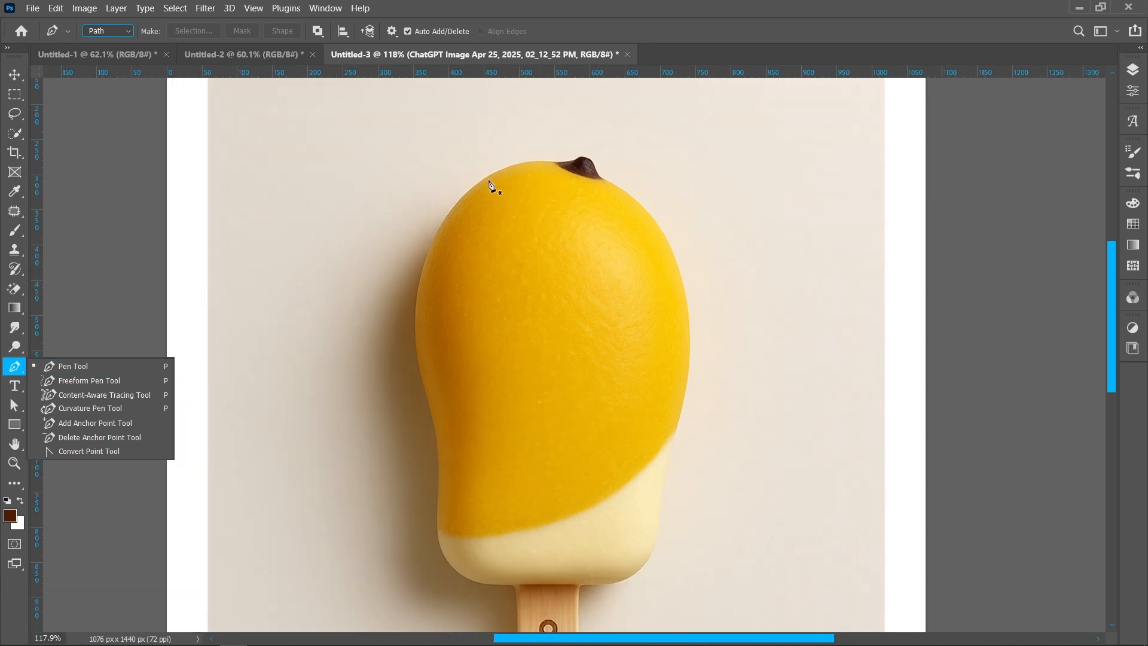
{"action": "left_click_drag", "start_coordinate": [448, 200], "coordinate": [511, 149]}
{"action": "left_click_drag", "start_coordinate": [649, 128], "coordinate": [766, 96]}
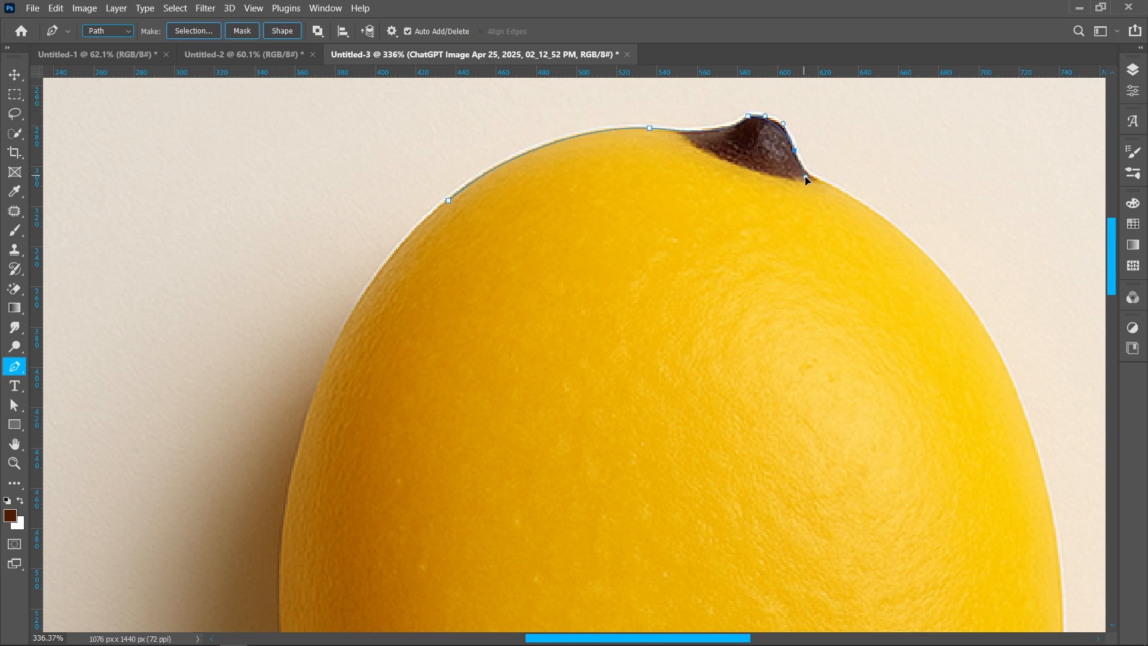
Step: Undo the last path points and redraw them down the right side of the dark stem to the mango's edge
{"action": "left_click_drag", "start_coordinate": [806, 179], "coordinate": [651, 329]}
{"action": "key", "text": "ctrl+z"}
{"action": "scroll", "coordinate": [564, 292], "scroll_direction": "up", "scroll_amount": 5}
{"action": "key", "text": "ctrl+z"}
{"action": "left_click_drag", "start_coordinate": [505, 258], "coordinate": [508, 260]}
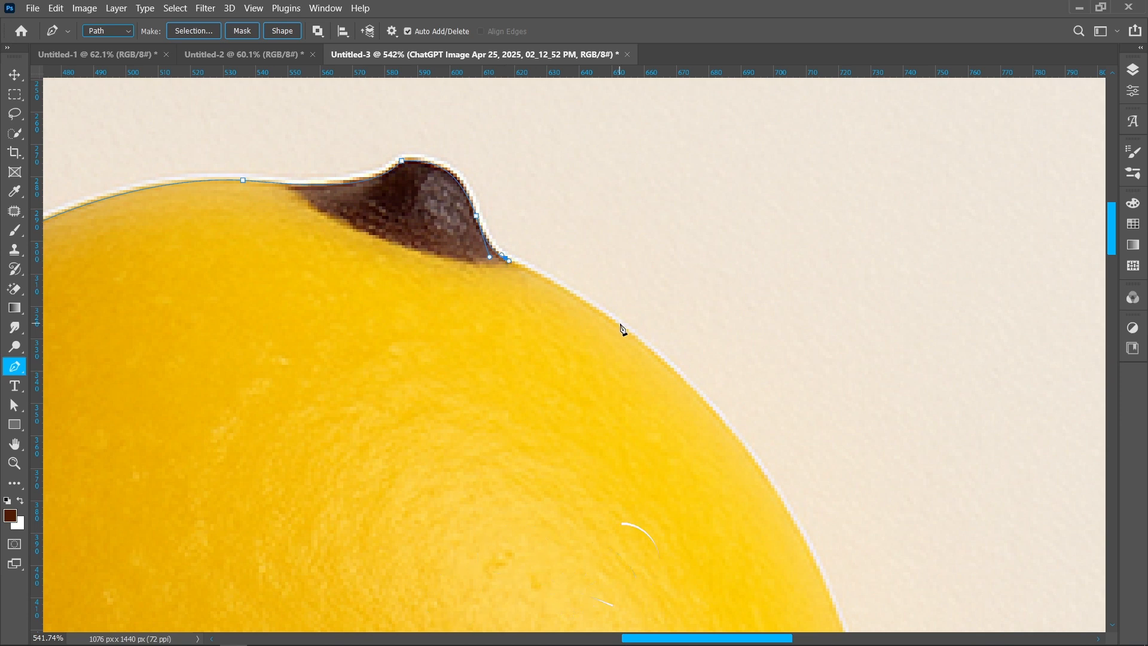
Step: Continue the path along the mango's upper right curve to its widest point, undoing the misplaced anchor below it
{"action": "left_click_drag", "start_coordinate": [625, 333], "coordinate": [678, 374]}
{"action": "left_click_drag", "start_coordinate": [584, 340], "coordinate": [396, 212]}
{"action": "left_click_drag", "start_coordinate": [644, 478], "coordinate": [604, 148]}
{"action": "left_click_drag", "start_coordinate": [688, 490], "coordinate": [690, 562]}
{"action": "left_click_drag", "start_coordinate": [697, 489], "coordinate": [765, 94]}
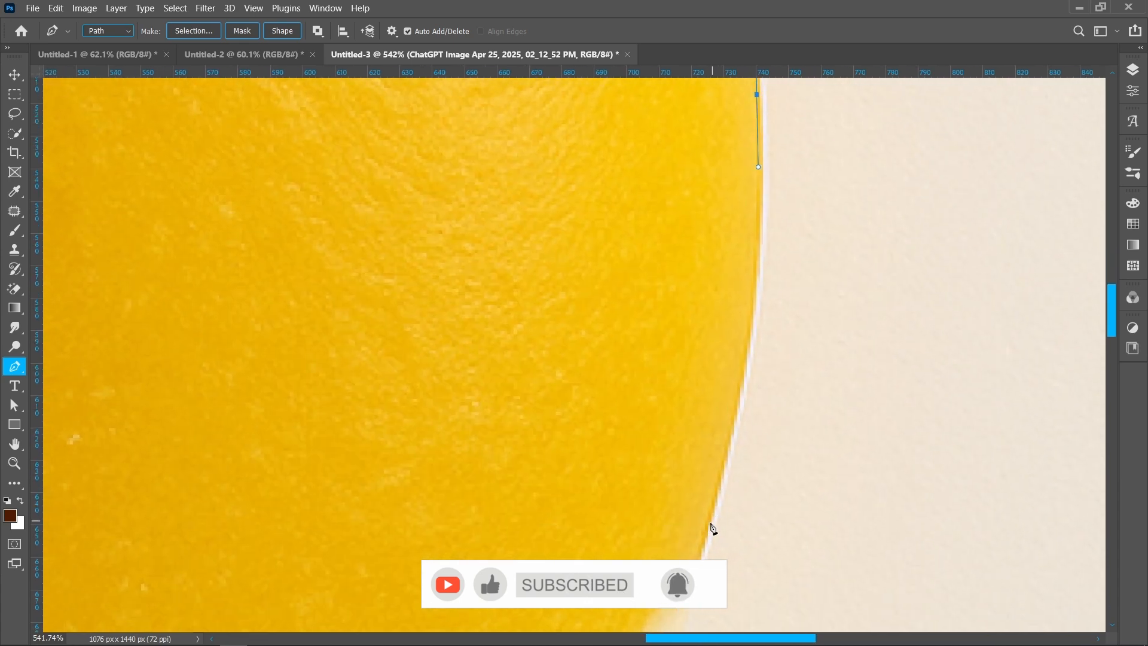
{"action": "left_click_drag", "start_coordinate": [706, 526], "coordinate": [639, 614]}
{"action": "key", "text": "ctrl+z"}
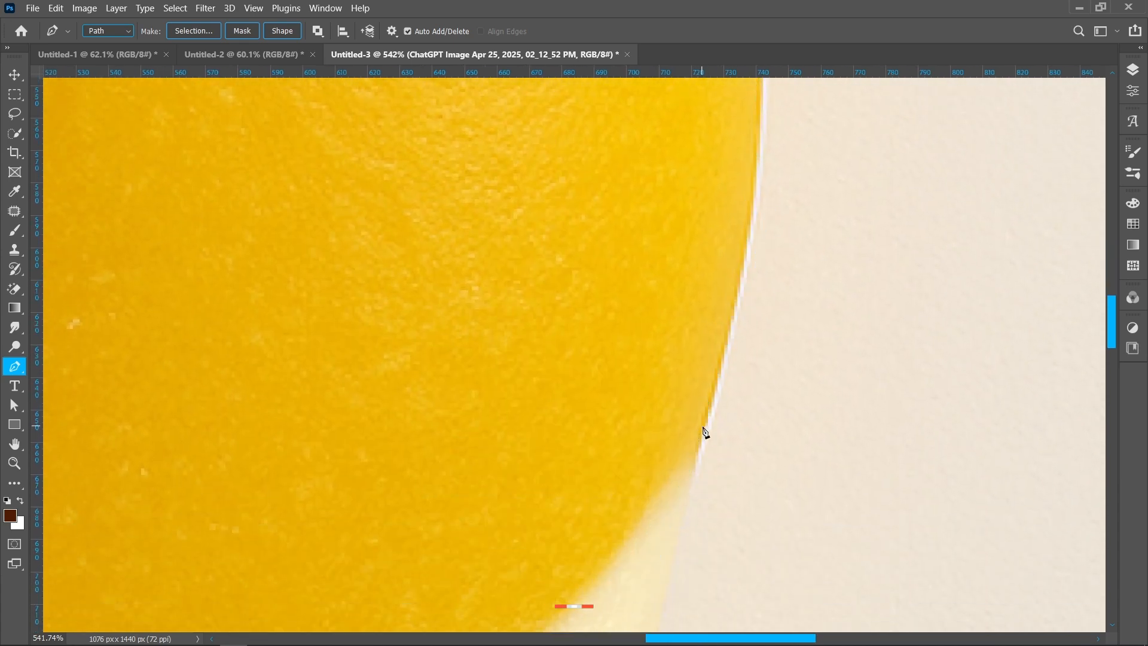
Step: Trace the path down the right side and around the cream base's lower right corner to the wooden stick
{"action": "left_click_drag", "start_coordinate": [702, 427], "coordinate": [786, 200]}
{"action": "left_click_drag", "start_coordinate": [707, 507], "coordinate": [701, 587]}
{"action": "left_click_drag", "start_coordinate": [754, 501], "coordinate": [882, 152]}
{"action": "left_click_drag", "start_coordinate": [593, 515], "coordinate": [523, 518]}
{"action": "left_click_drag", "start_coordinate": [488, 568], "coordinate": [666, 301]}
{"action": "left_click_drag", "start_coordinate": [682, 392], "coordinate": [679, 233]}
Step: Trace the path around the wooden stick, down its right side, around the rounded end and back up to the cream base
{"action": "scroll", "coordinate": [665, 227], "scroll_direction": "down", "scroll_amount": 3}
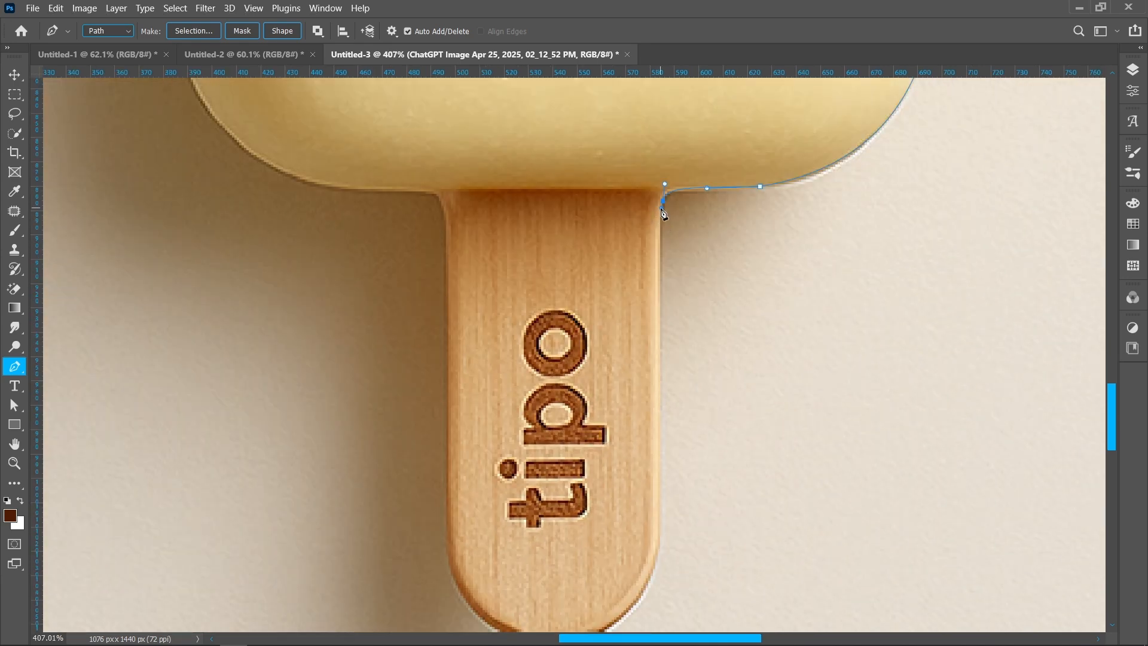
{"action": "left_click_drag", "start_coordinate": [647, 589], "coordinate": [644, 436]}
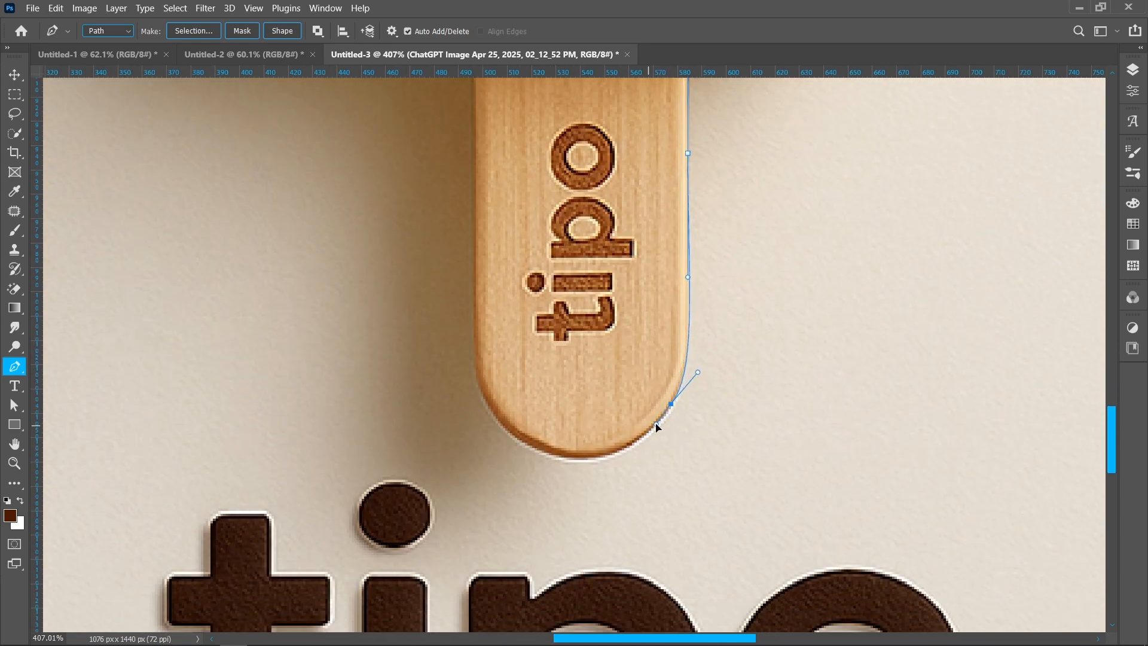
{"action": "left_click_drag", "start_coordinate": [550, 453], "coordinate": [475, 435]}
{"action": "left_click_drag", "start_coordinate": [474, 359], "coordinate": [473, 345]}
{"action": "left_click", "coordinate": [474, 359]}
{"action": "scroll", "coordinate": [474, 435], "scroll_direction": "up", "scroll_amount": 3}
{"action": "left_click_drag", "start_coordinate": [460, 184], "coordinate": [701, 536]}
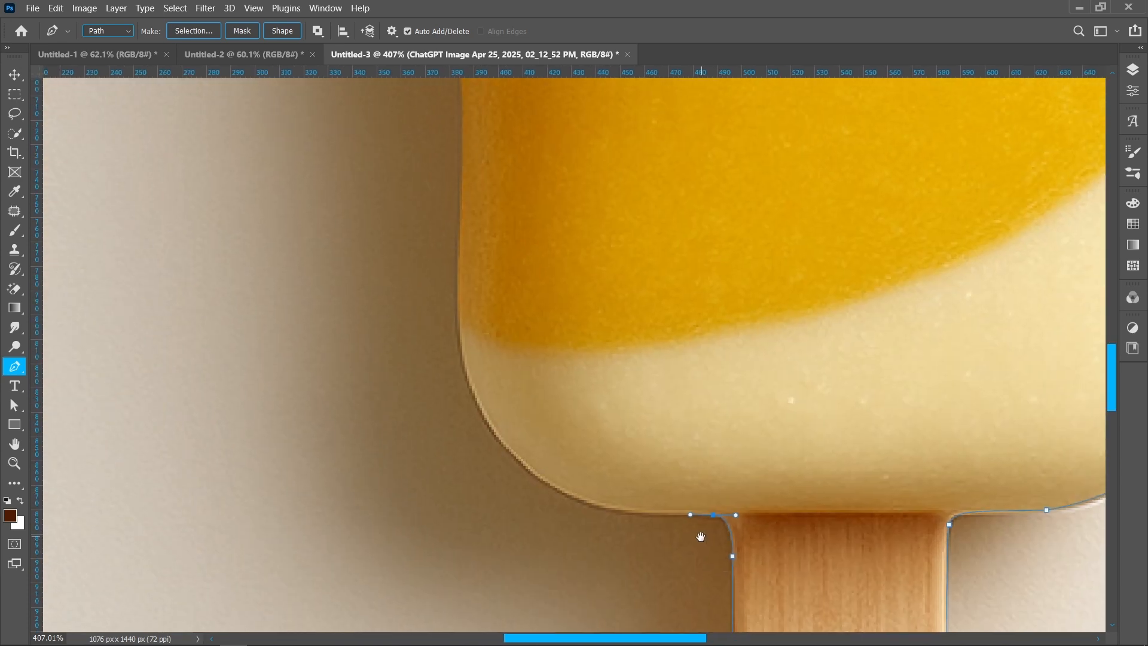
Step: Continue the path around the cream base's lower left corner and up the ice cream's lower left side
{"action": "left_click_drag", "start_coordinate": [443, 321], "coordinate": [417, 278]}
{"action": "left_click_drag", "start_coordinate": [478, 399], "coordinate": [427, 278]}
{"action": "left_click_drag", "start_coordinate": [459, 210], "coordinate": [478, 551]}
{"action": "scroll", "coordinate": [464, 461], "scroll_direction": "down", "scroll_amount": 4}
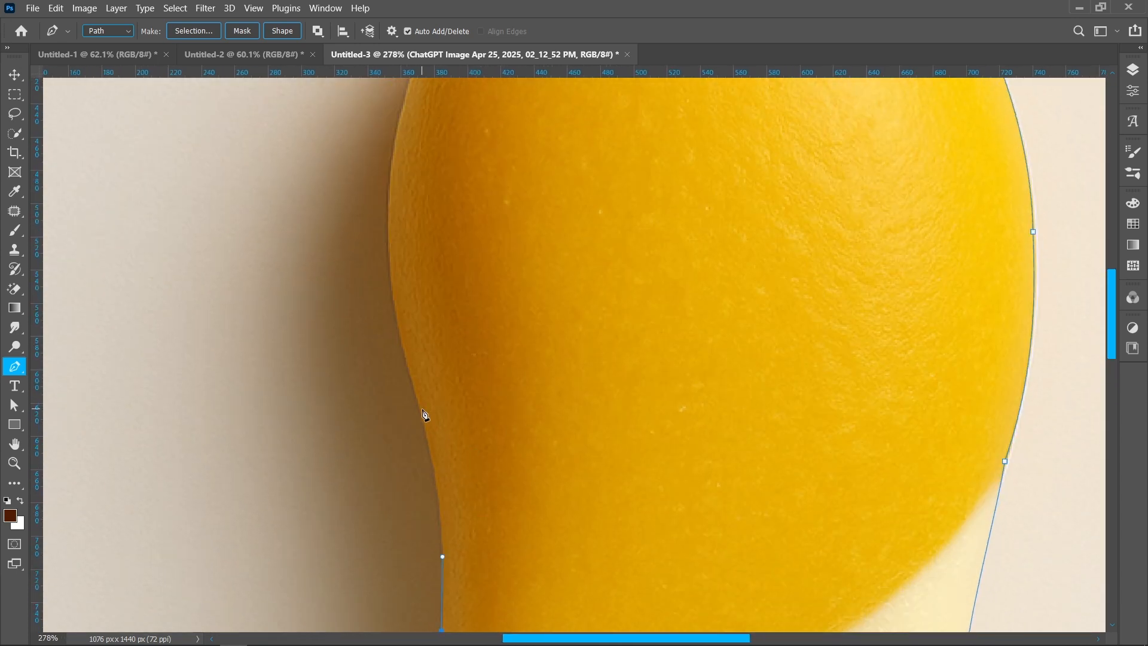
Step: Trace the mango's left edge upward and close the path at its starting anchor
{"action": "scroll", "coordinate": [406, 298], "scroll_direction": "up", "scroll_amount": 3}
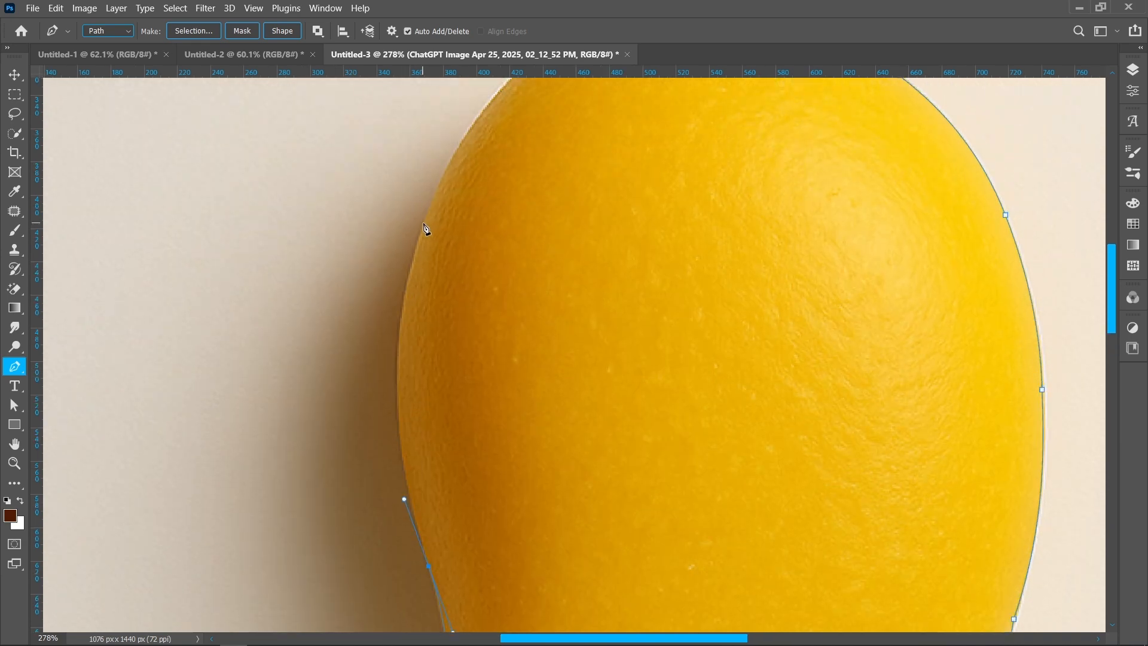
{"action": "left_click_drag", "start_coordinate": [467, 109], "coordinate": [472, 90]}
{"action": "left_click_drag", "start_coordinate": [439, 217], "coordinate": [229, 552]}
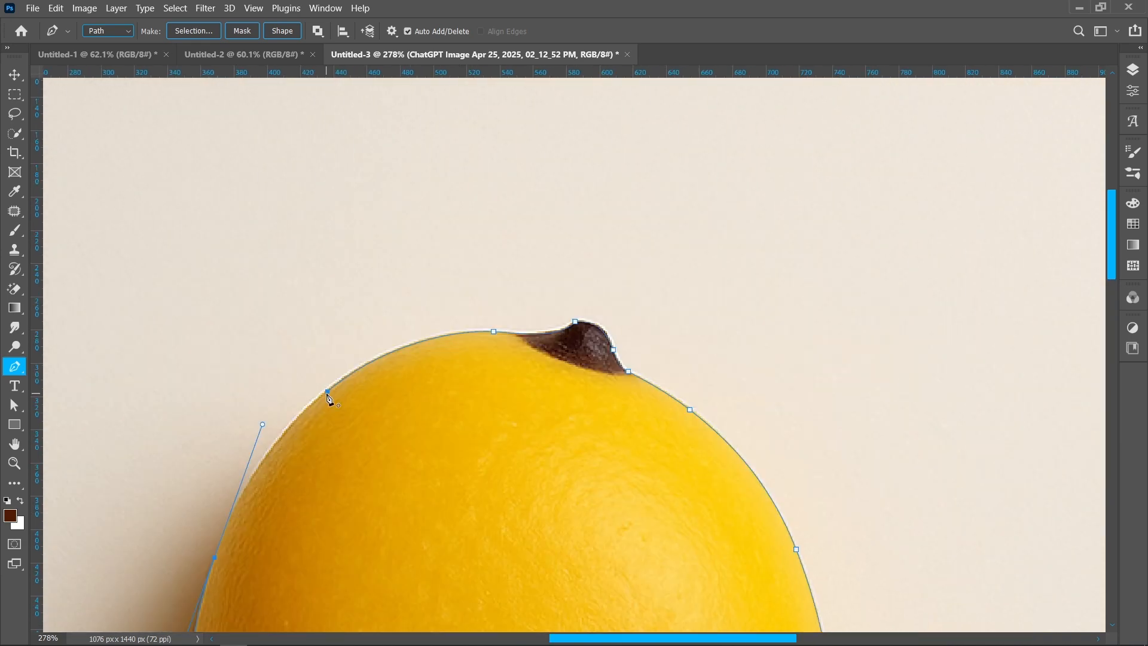
{"action": "left_click", "coordinate": [327, 390]}
{"action": "left_click_drag", "start_coordinate": [326, 390], "coordinate": [476, 185]}
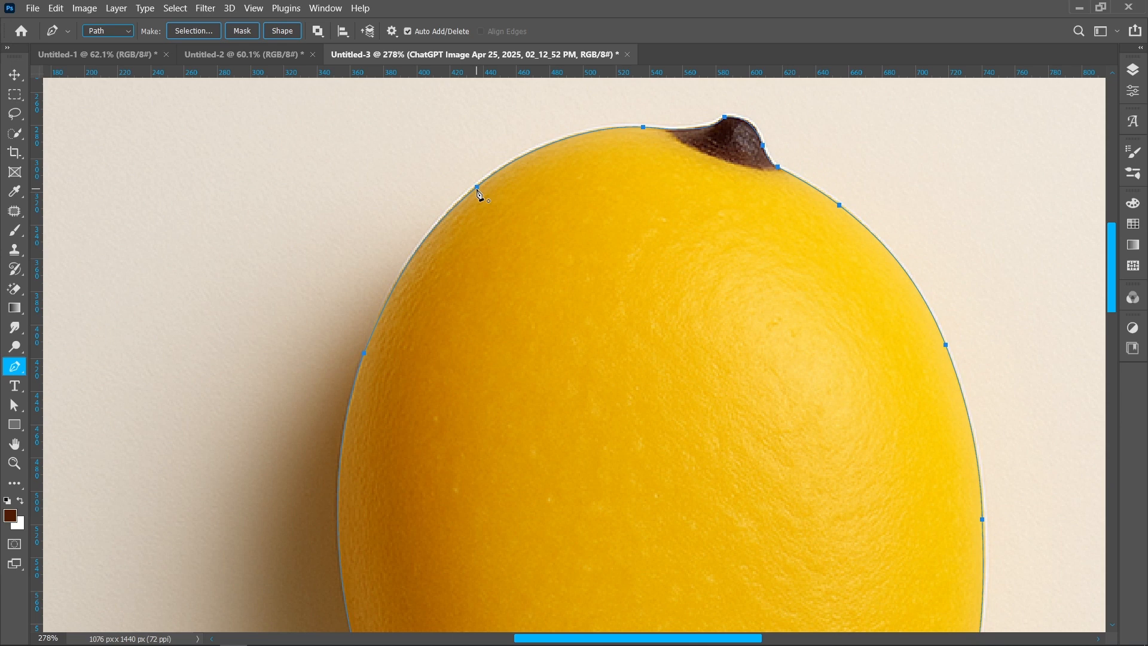
Step: Convert the closed path into a new anti-aliased selection with a feather radius of 0.1 pixels
{"action": "right_click", "coordinate": [476, 256]}
{"action": "left_click", "coordinate": [540, 315]}
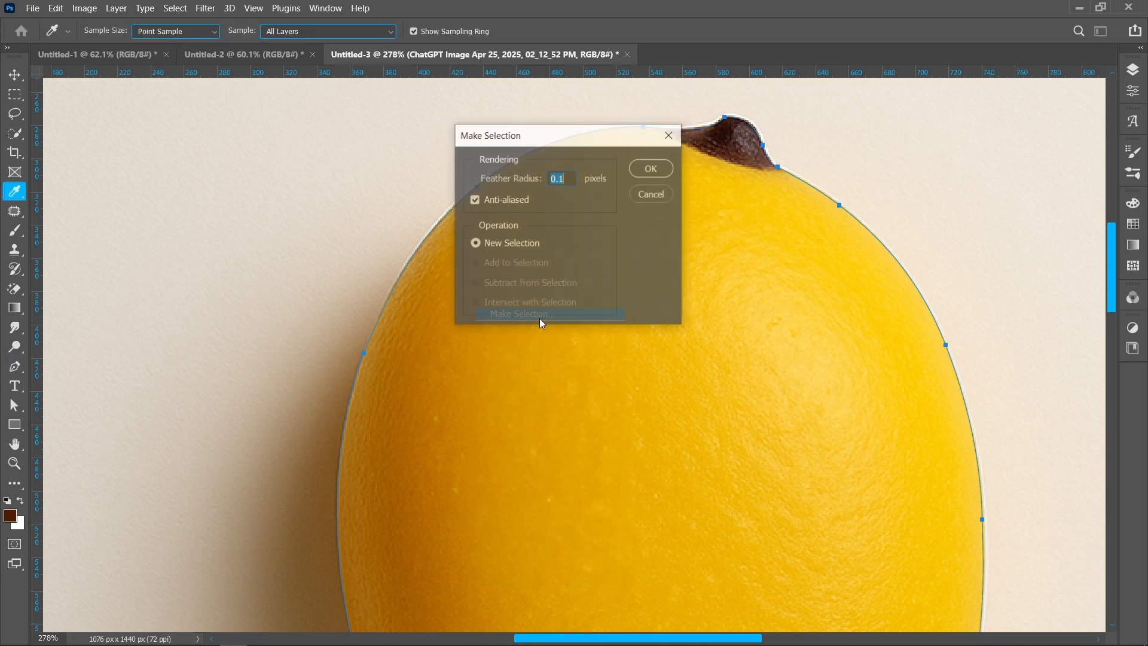
{"action": "left_click", "coordinate": [651, 168]}
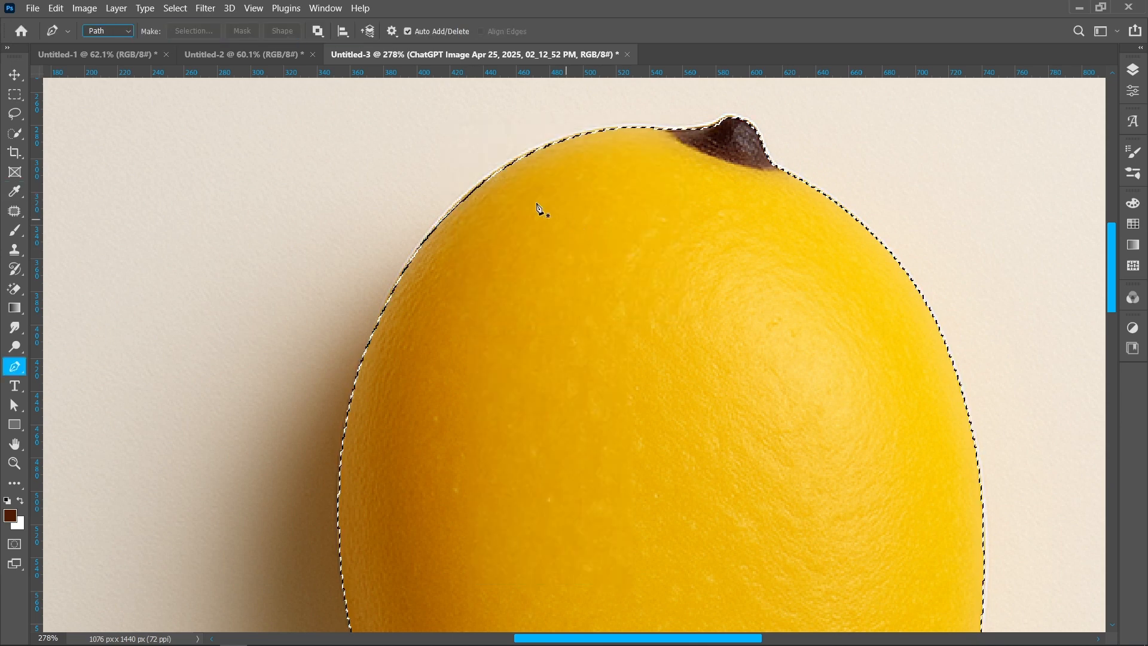
Step: Add a layer mask from the selection to the ice cream image layer to hide its original background
{"action": "scroll", "coordinate": [529, 203], "scroll_direction": "down", "scroll_amount": 3}
{"action": "scroll", "coordinate": [525, 195], "scroll_direction": "down", "scroll_amount": 4}
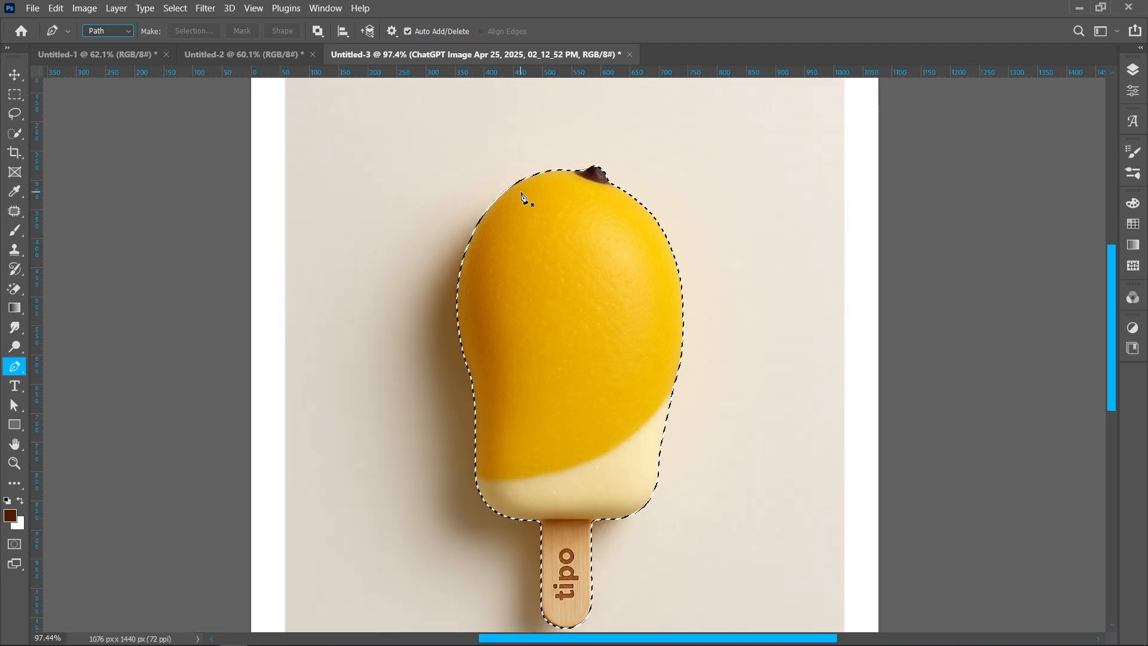
{"action": "left_click", "coordinate": [1132, 69]}
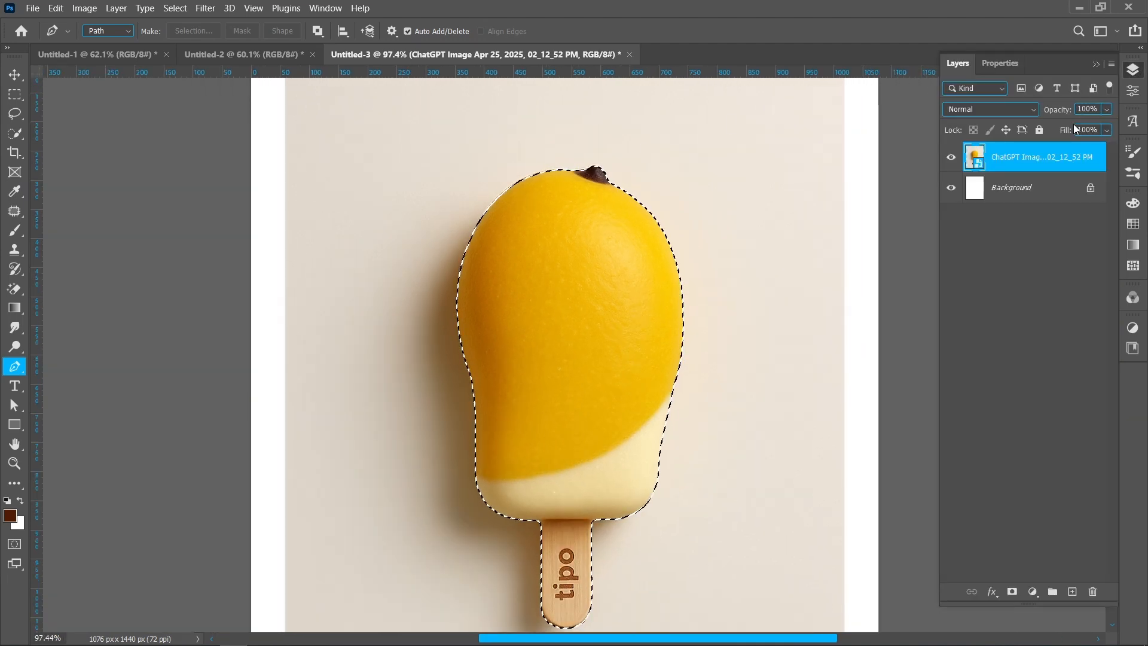
{"action": "left_click", "coordinate": [1011, 592]}
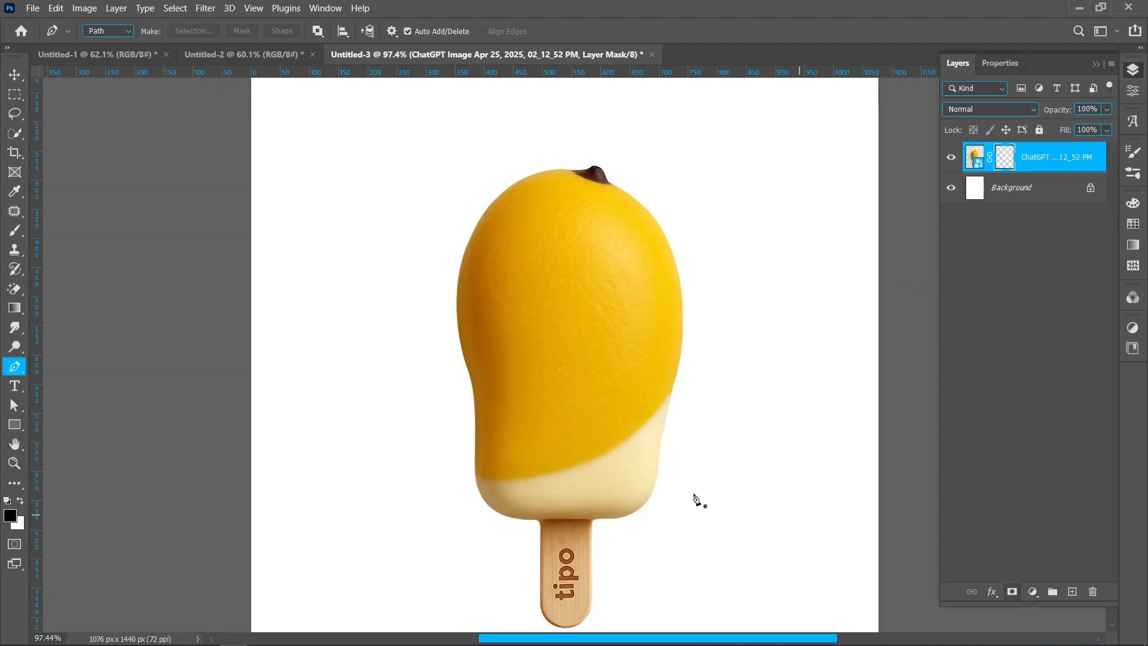
{"action": "scroll", "coordinate": [377, 283], "scroll_direction": "down", "scroll_amount": 3}
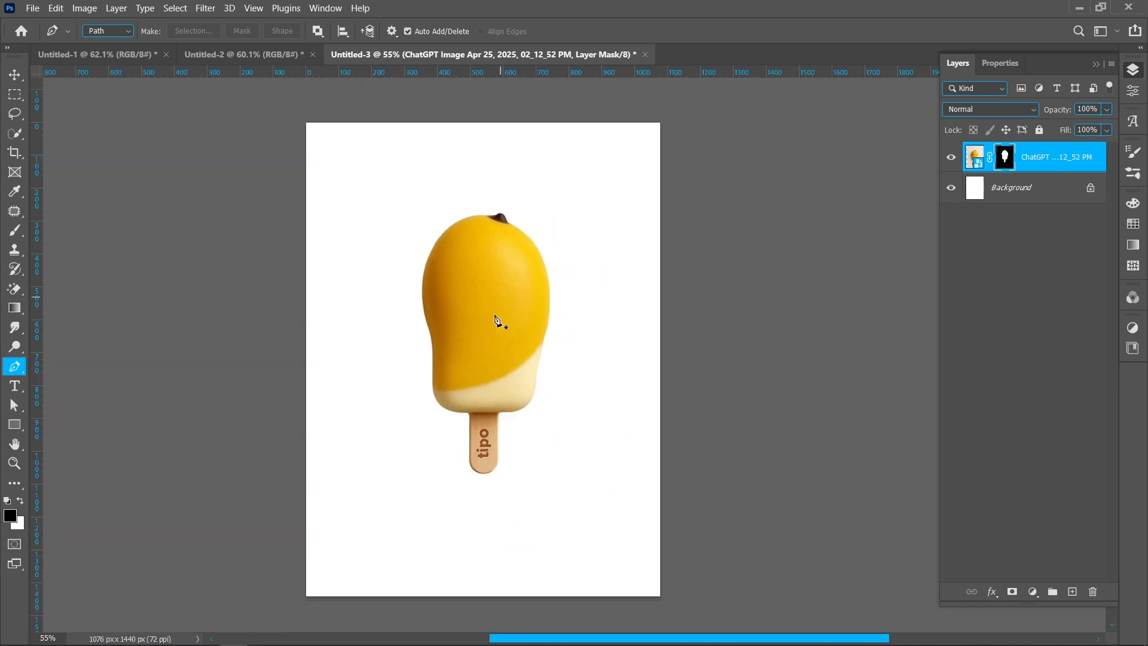
{"action": "left_click_drag", "start_coordinate": [484, 347], "coordinate": [483, 340]}
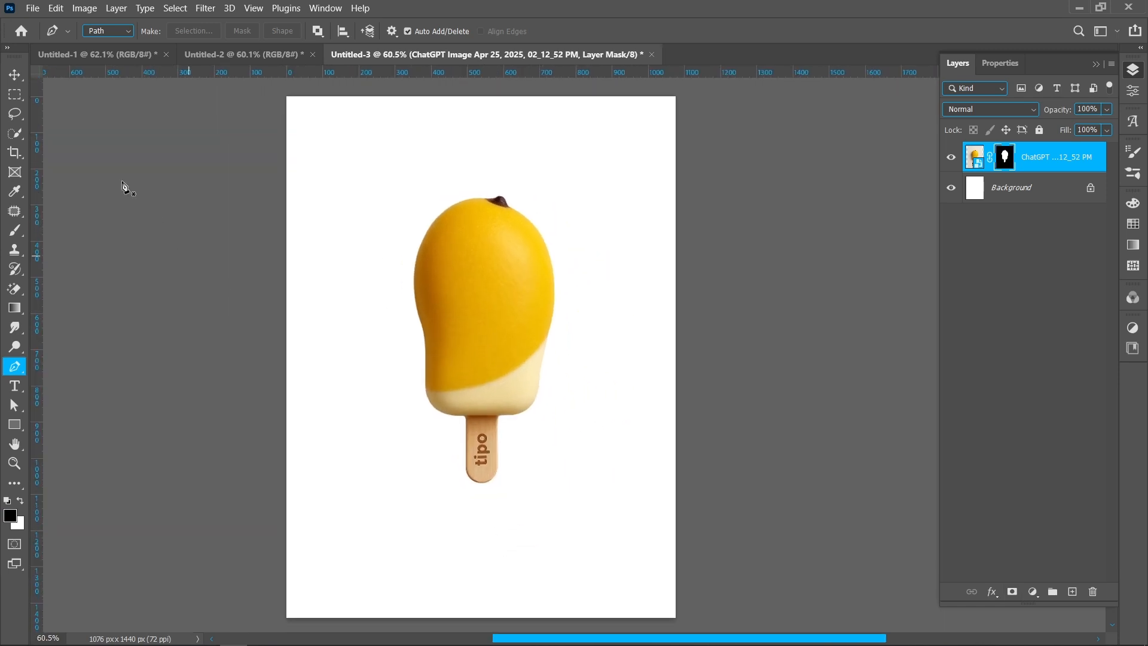
Step: Scale the masked ice cream to 87.16% and move it down the canvas to a vertical position of 878.53 px
{"action": "left_click", "coordinate": [14, 74]}
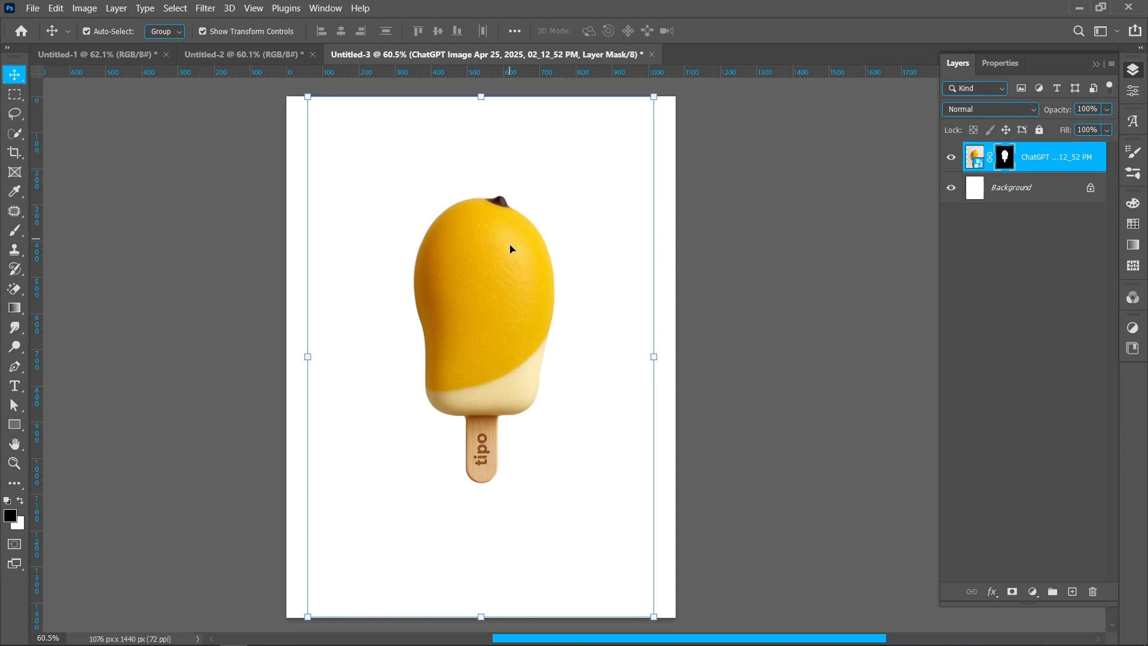
{"action": "left_click_drag", "start_coordinate": [481, 94], "coordinate": [486, 164]}
{"action": "left_click_drag", "start_coordinate": [498, 346], "coordinate": [499, 371]}
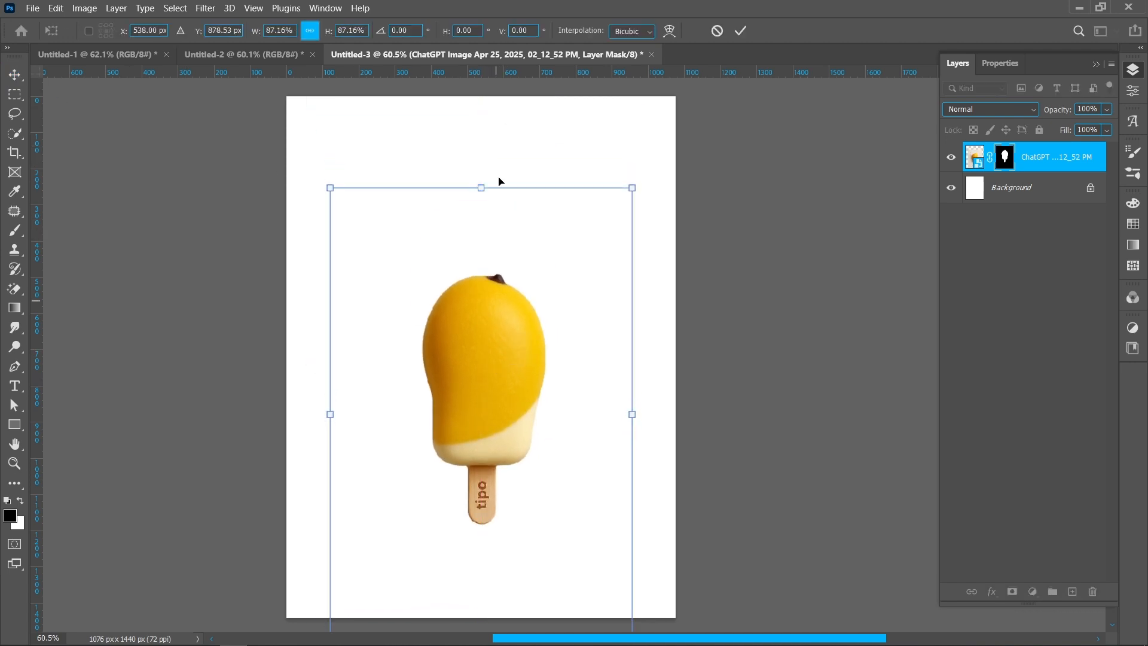
{"action": "left_click", "coordinate": [741, 31]}
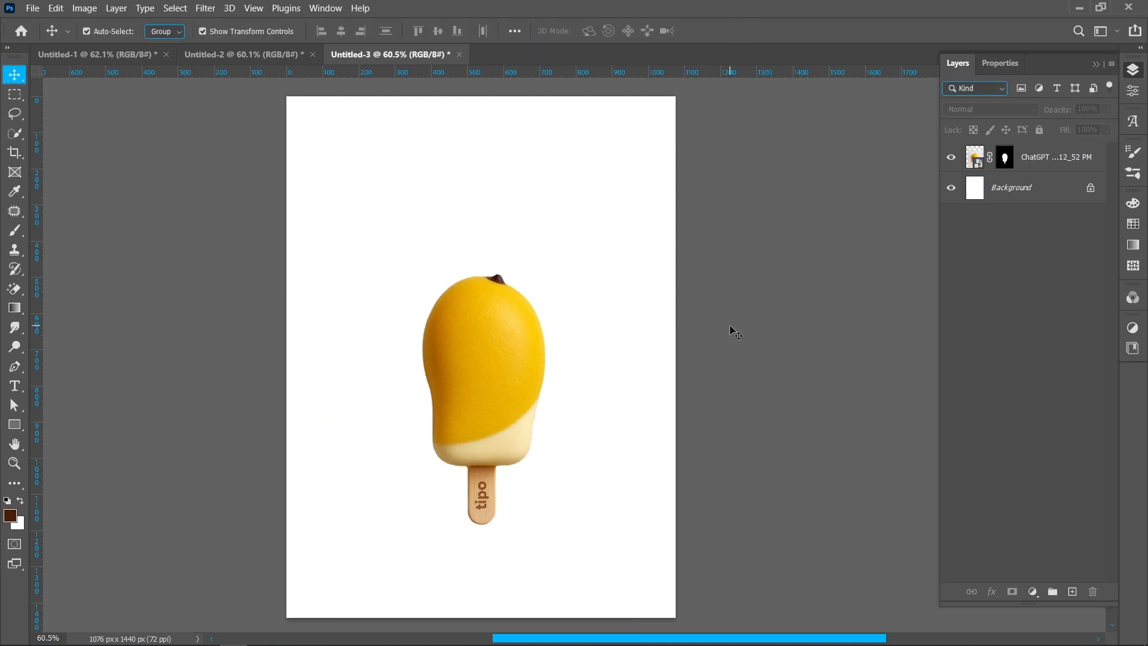
Step: Add a solid color fill layer in orange c47500 above the Background layer, starting from a color sampled on the mango
{"action": "left_click", "coordinate": [1021, 192]}
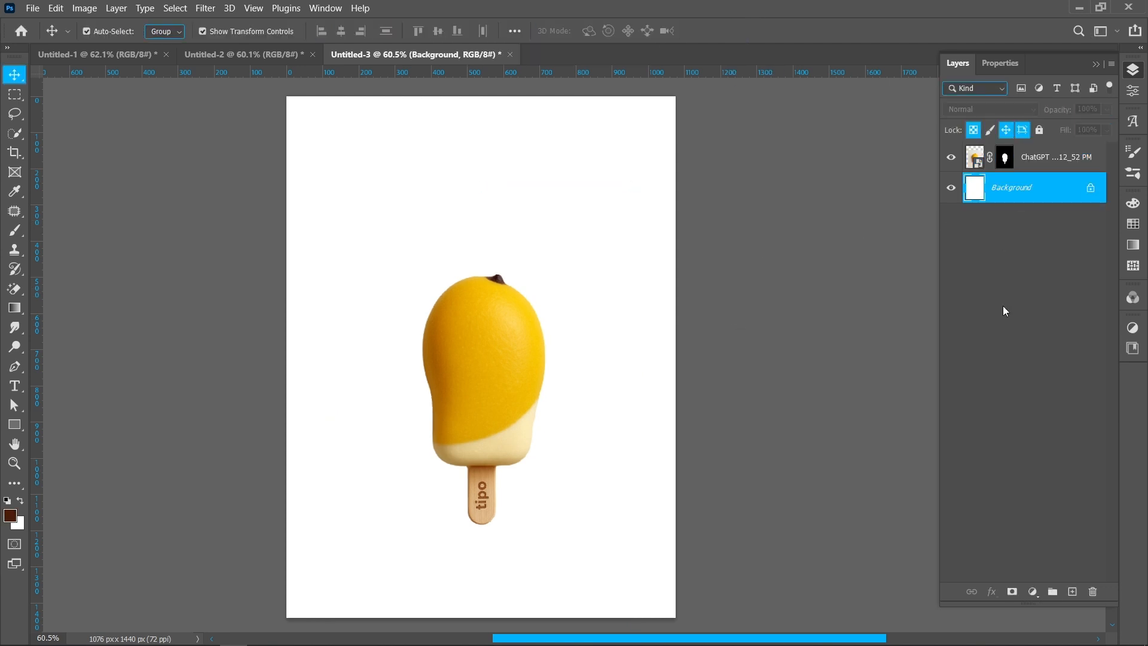
{"action": "left_click", "coordinate": [1033, 592]}
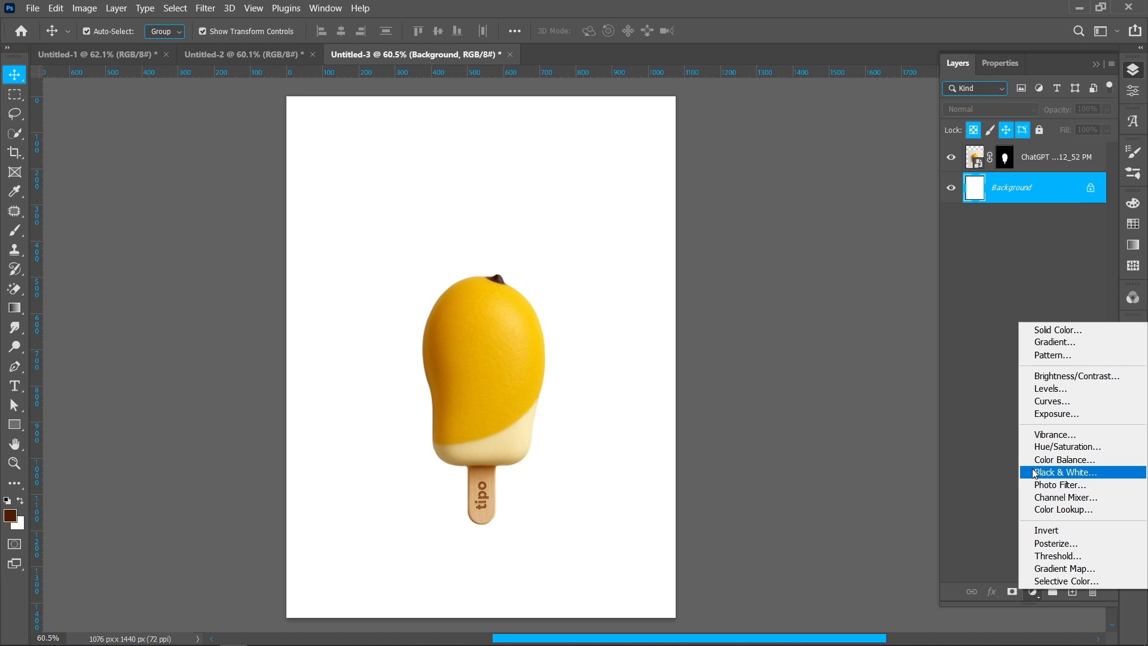
{"action": "left_click", "coordinate": [1039, 330]}
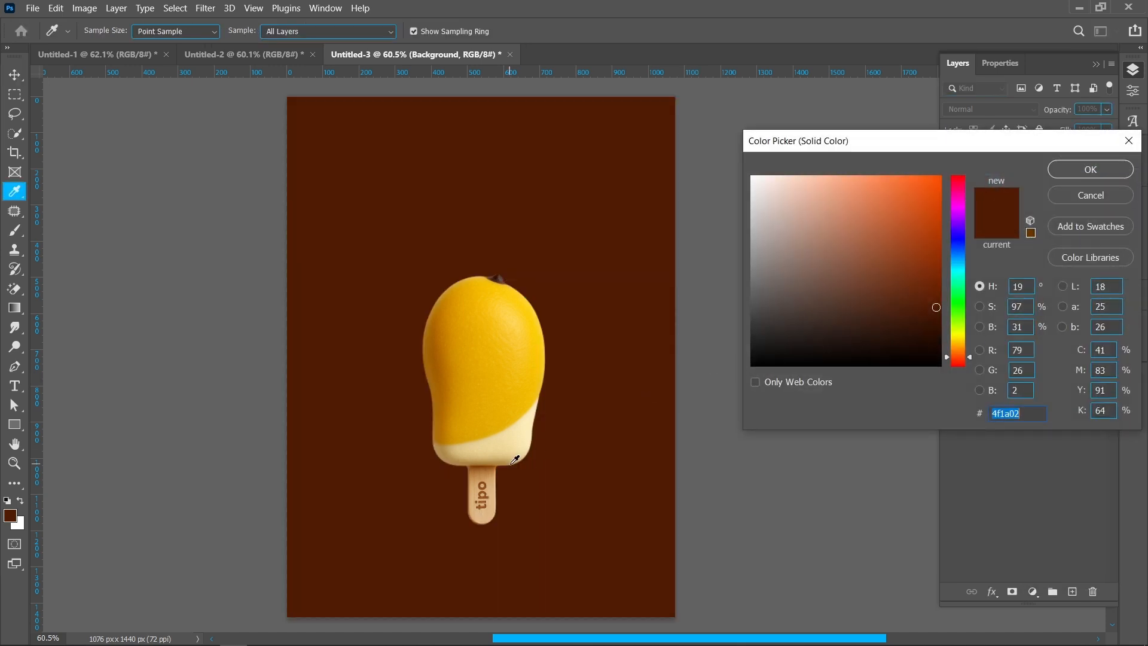
{"action": "left_click", "coordinate": [445, 344]}
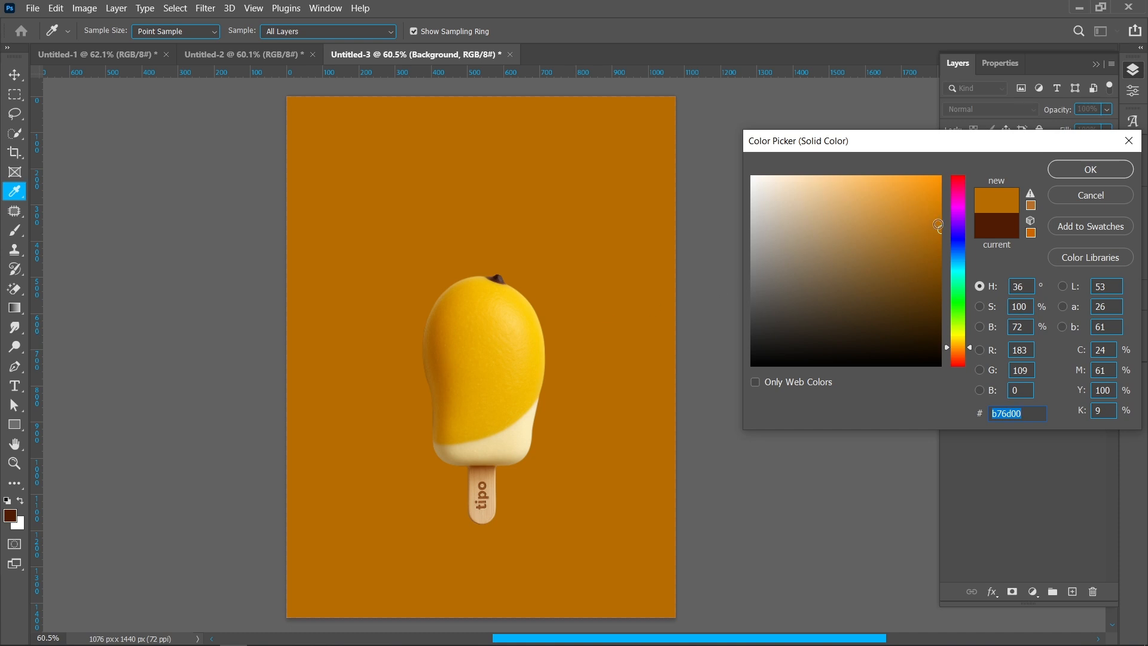
{"action": "left_click_drag", "start_coordinate": [937, 224], "coordinate": [950, 218]}
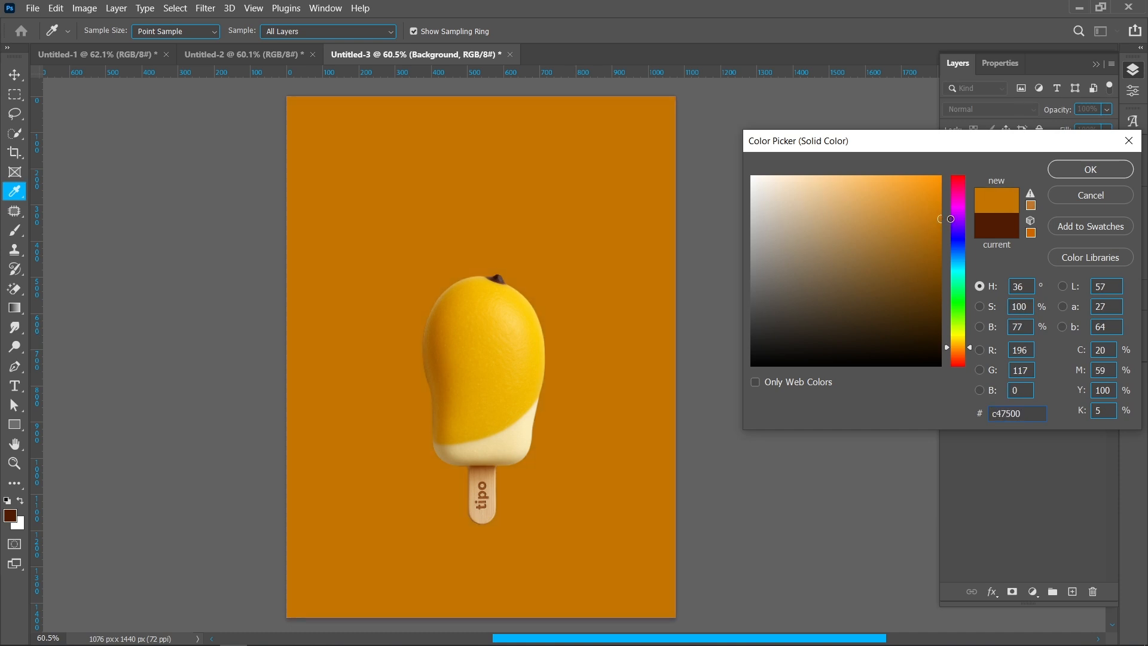
{"action": "left_click", "coordinate": [1057, 174]}
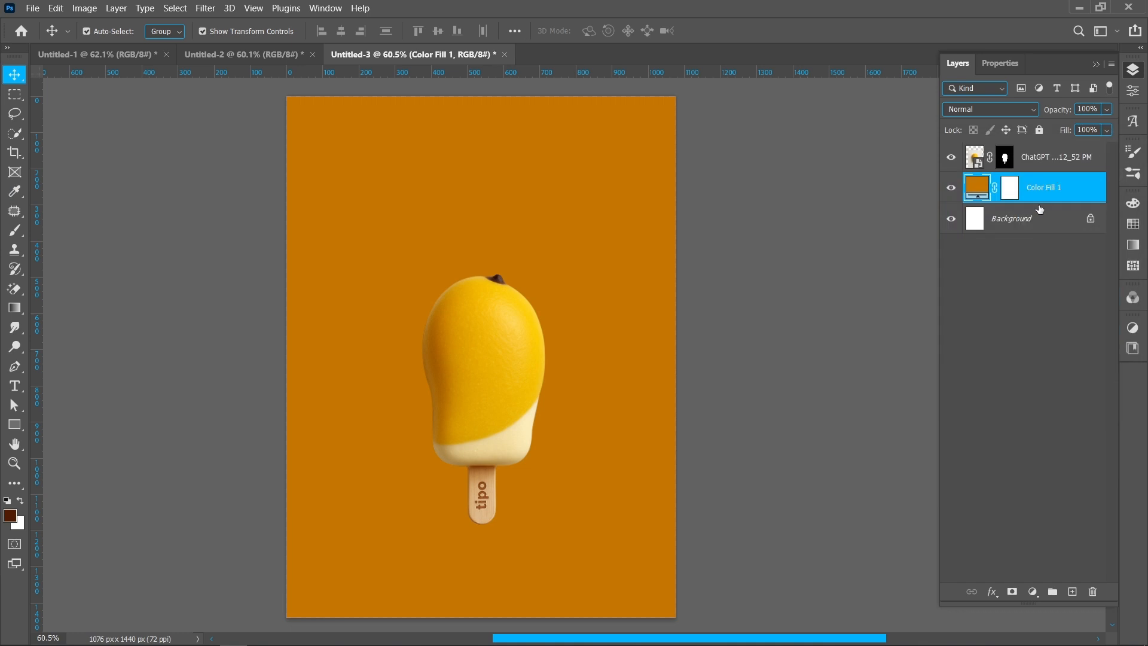
Step: Add a second solid color fill layer in yellow fdd450 sampled from the mango highlight, and invert its mask to black
{"action": "left_click", "coordinate": [1033, 591]}
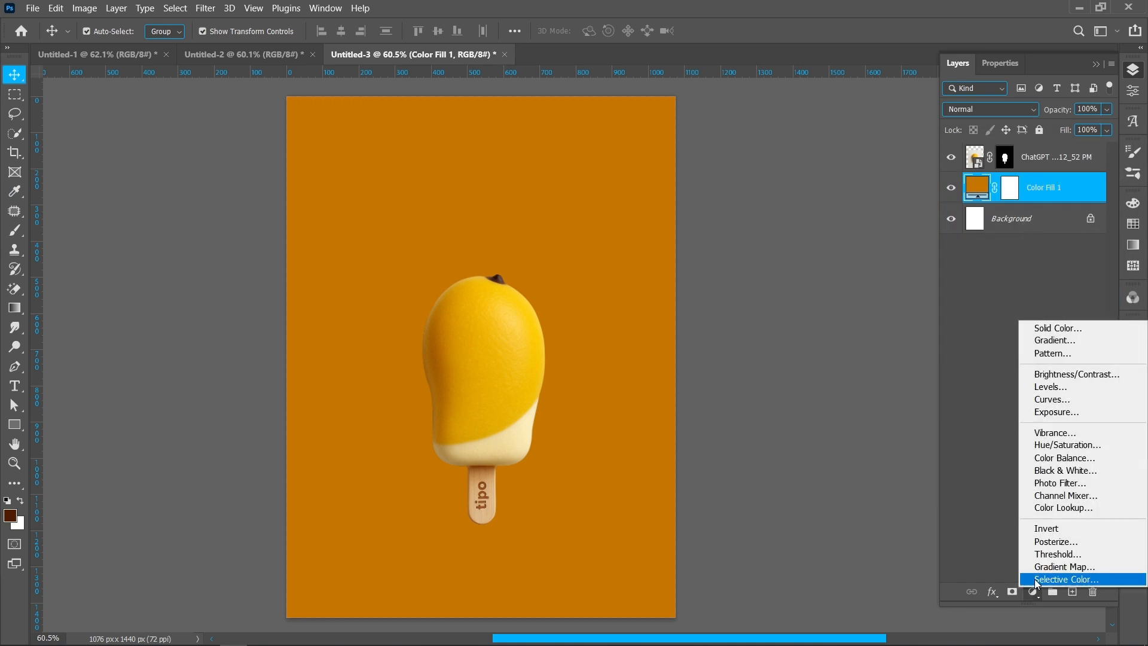
{"action": "left_click", "coordinate": [1054, 329]}
{"action": "left_click", "coordinate": [519, 319]}
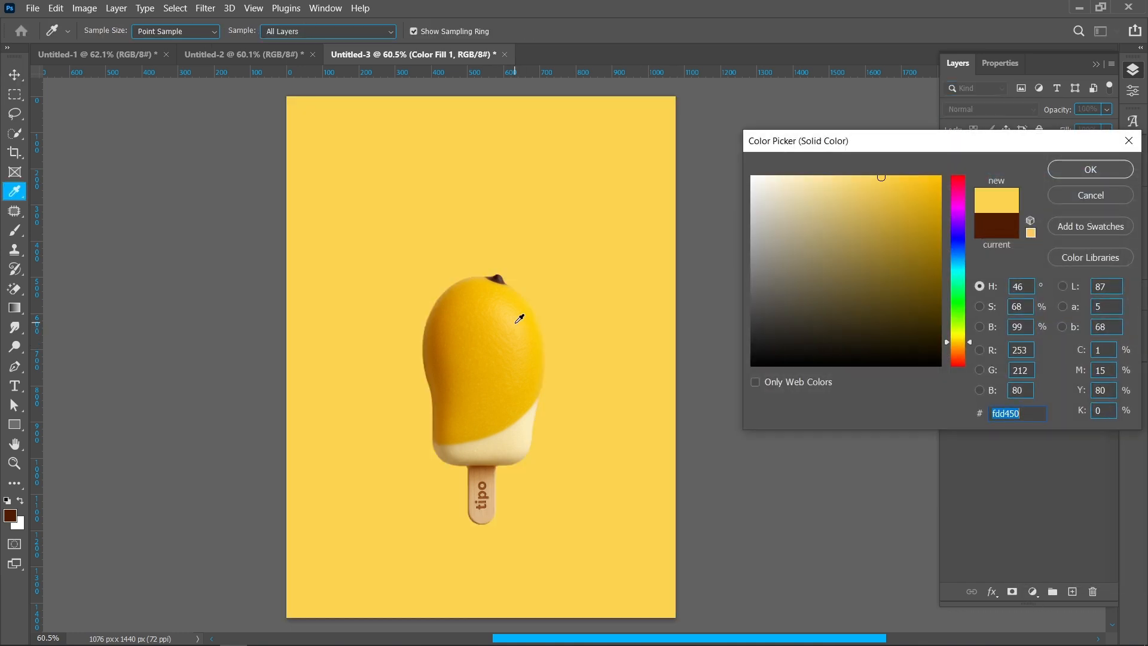
{"action": "left_click", "coordinate": [1104, 168]}
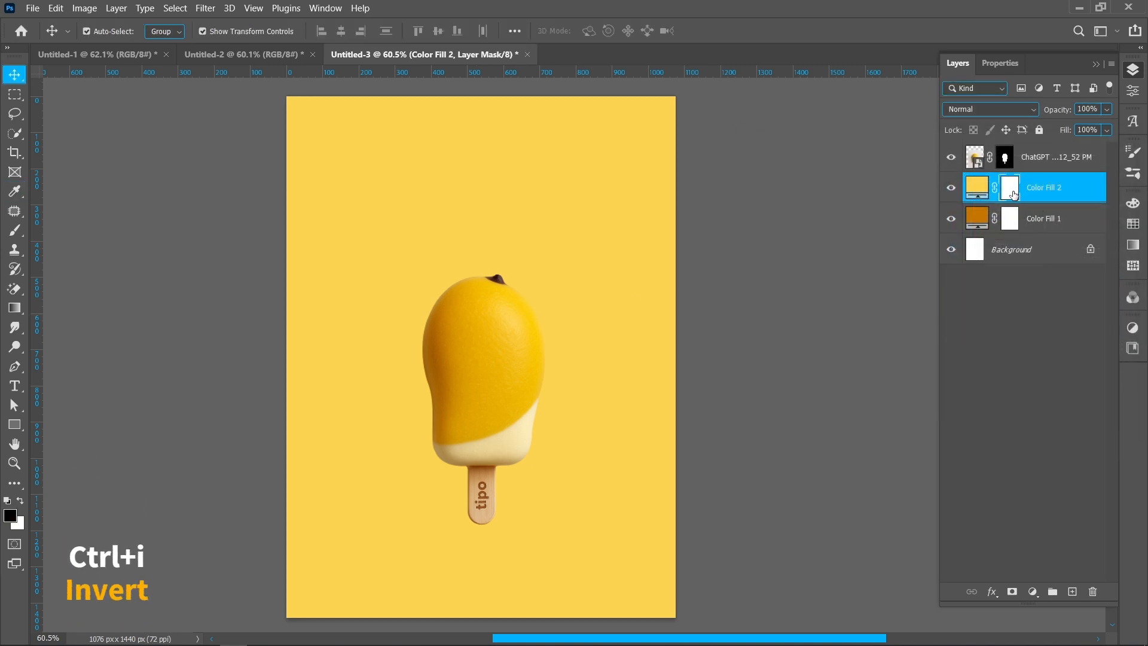
{"action": "key", "text": "ctrl+i"}
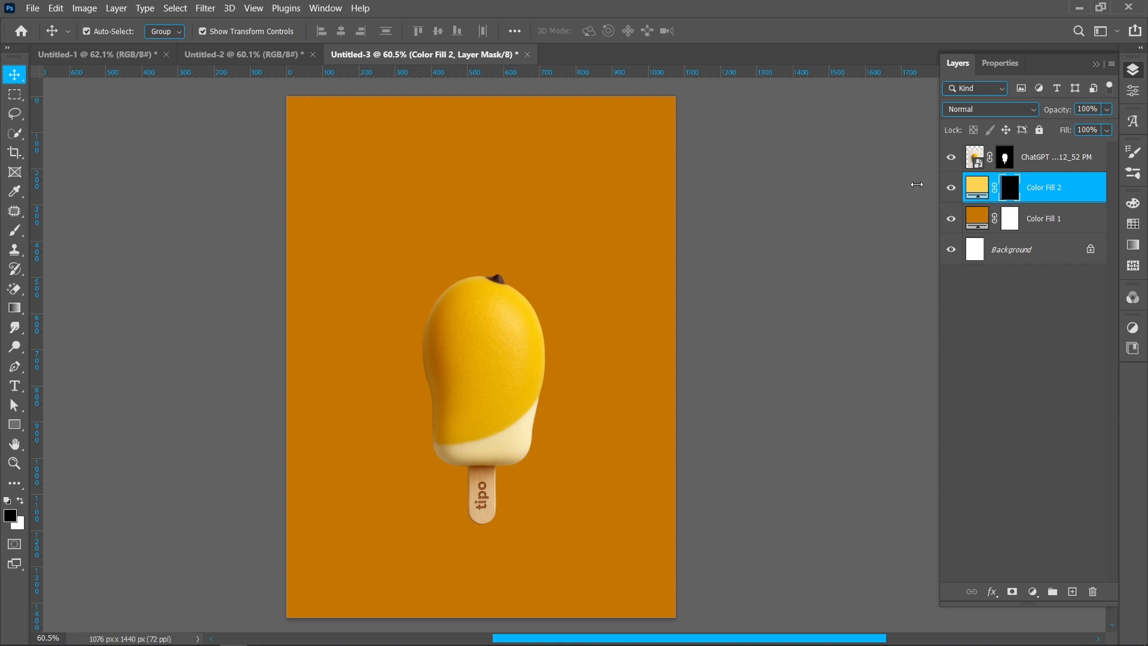
Step: Set the Brush tool to a size of 448 px and flatten its tip into a horizontal ellipse
{"action": "key", "text": "b"}
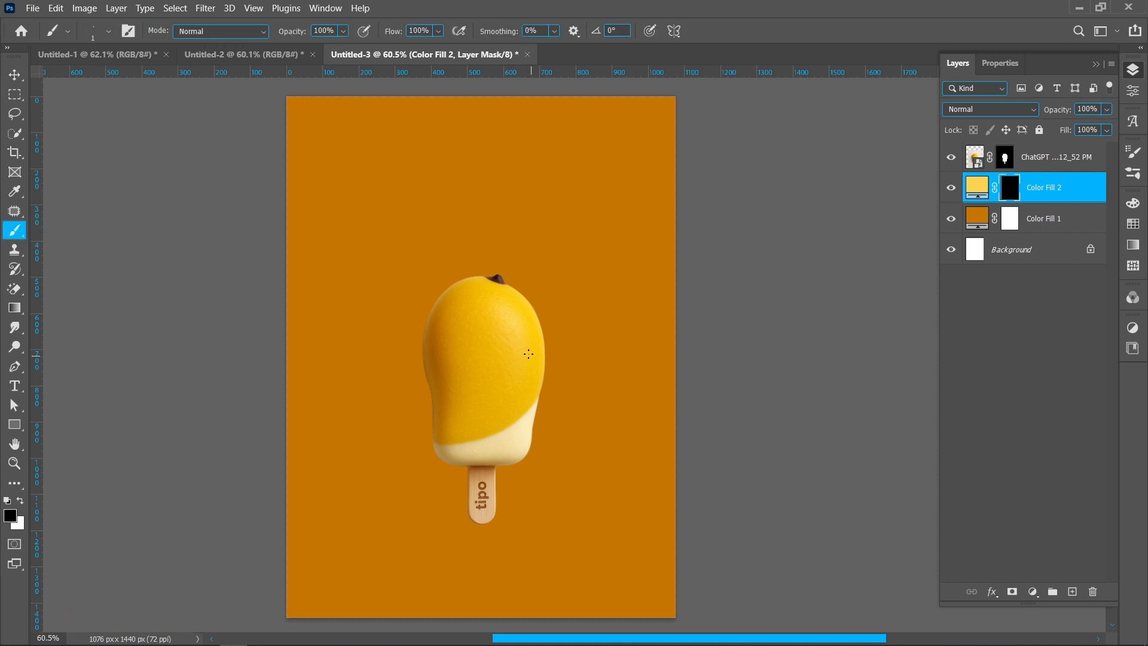
{"action": "right_click", "coordinate": [494, 342]}
{"action": "left_click", "coordinate": [637, 378]}
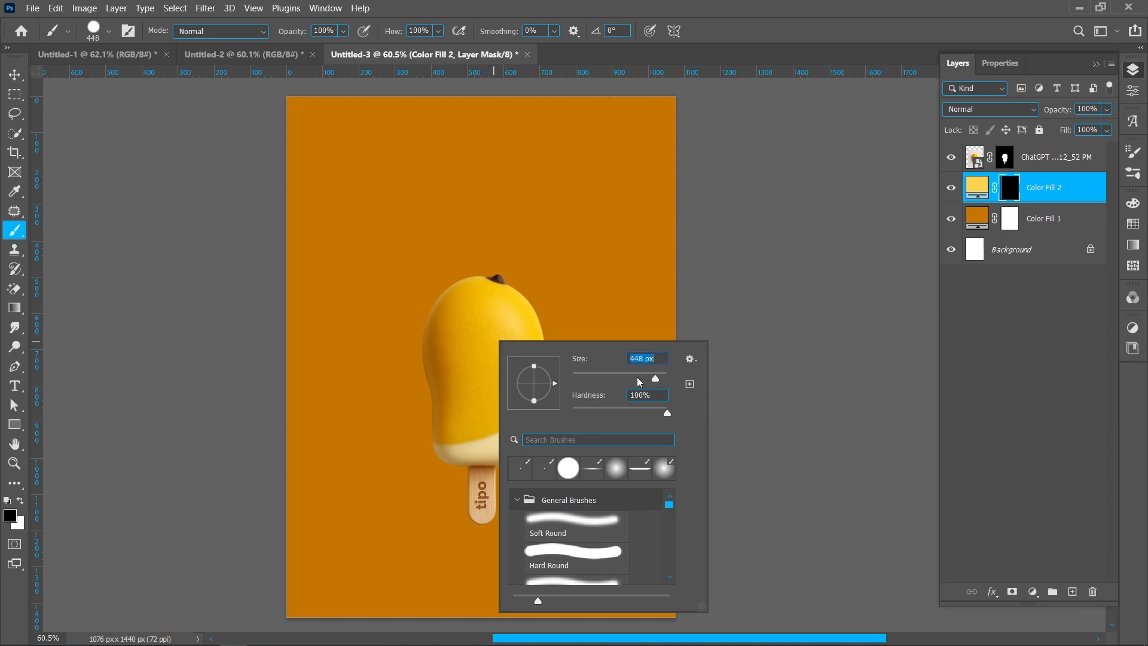
{"action": "left_click_drag", "start_coordinate": [637, 378], "coordinate": [656, 378]}
{"action": "left_click_drag", "start_coordinate": [534, 368], "coordinate": [534, 380]}
{"action": "key", "text": "Return"}
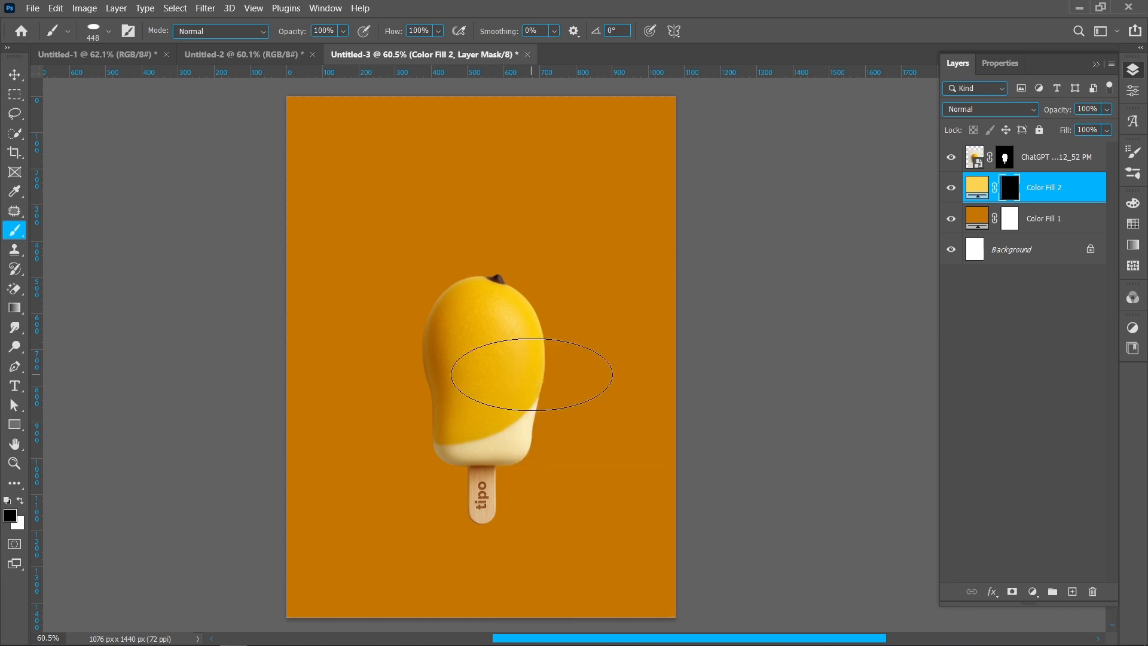
Step: Set the brush to 0% hardness, a 90° angle, 20% opacity and a size of 800 px
{"action": "right_click", "coordinate": [505, 328]}
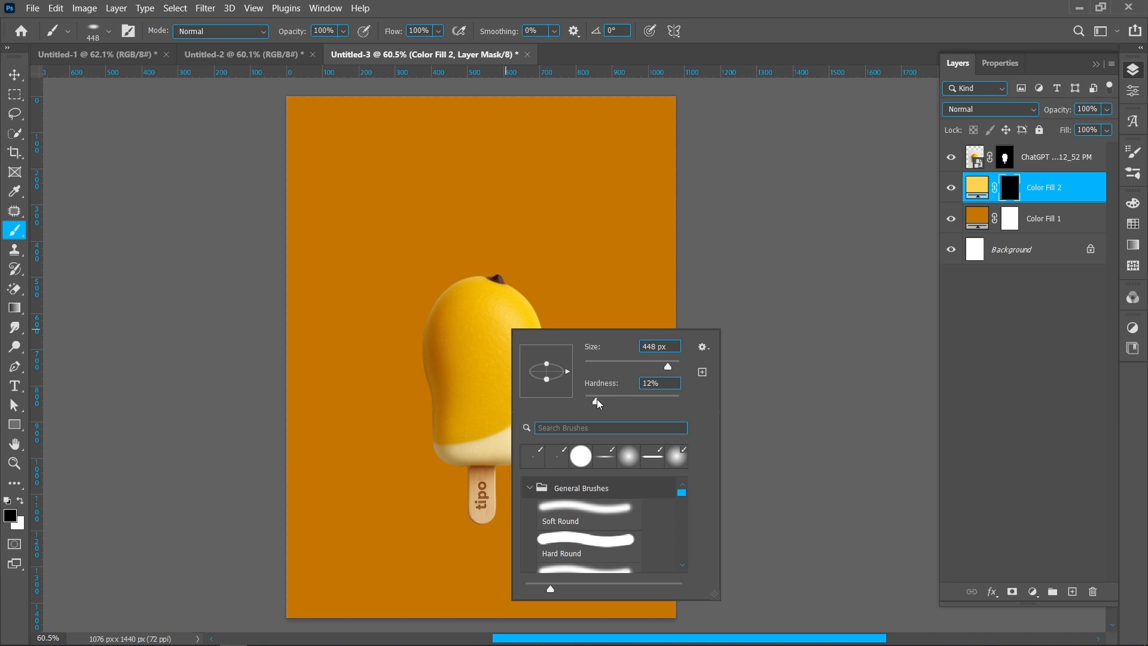
{"action": "left_click_drag", "start_coordinate": [597, 401], "coordinate": [550, 404]}
{"action": "key", "text": "Return"}
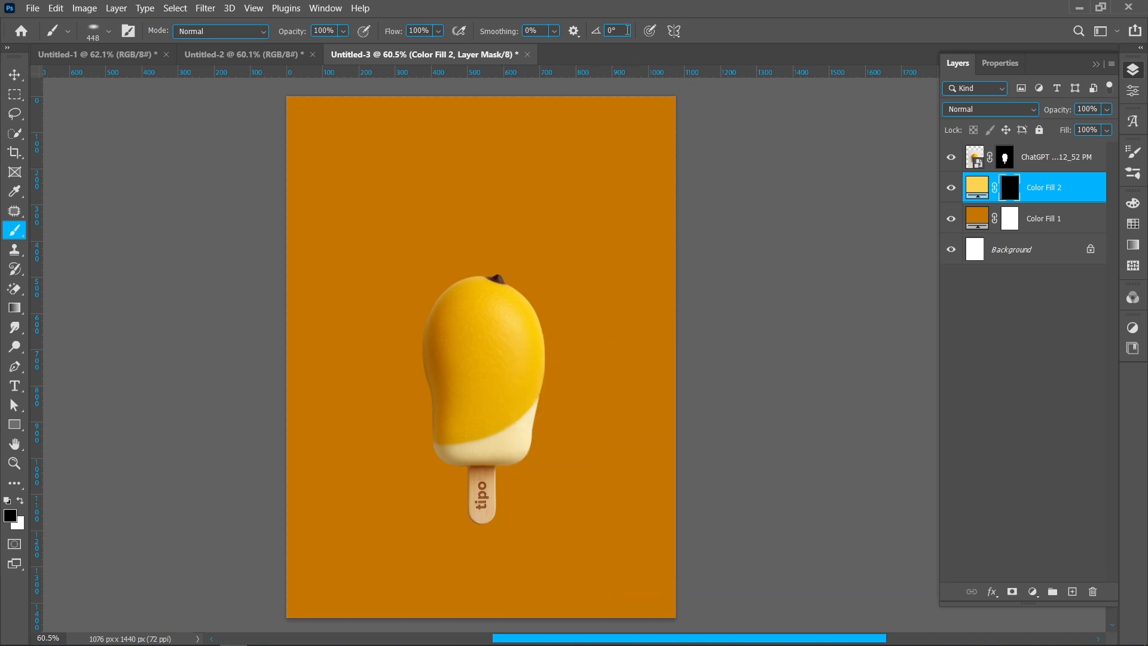
{"action": "left_click_drag", "start_coordinate": [627, 30], "coordinate": [605, 30]}
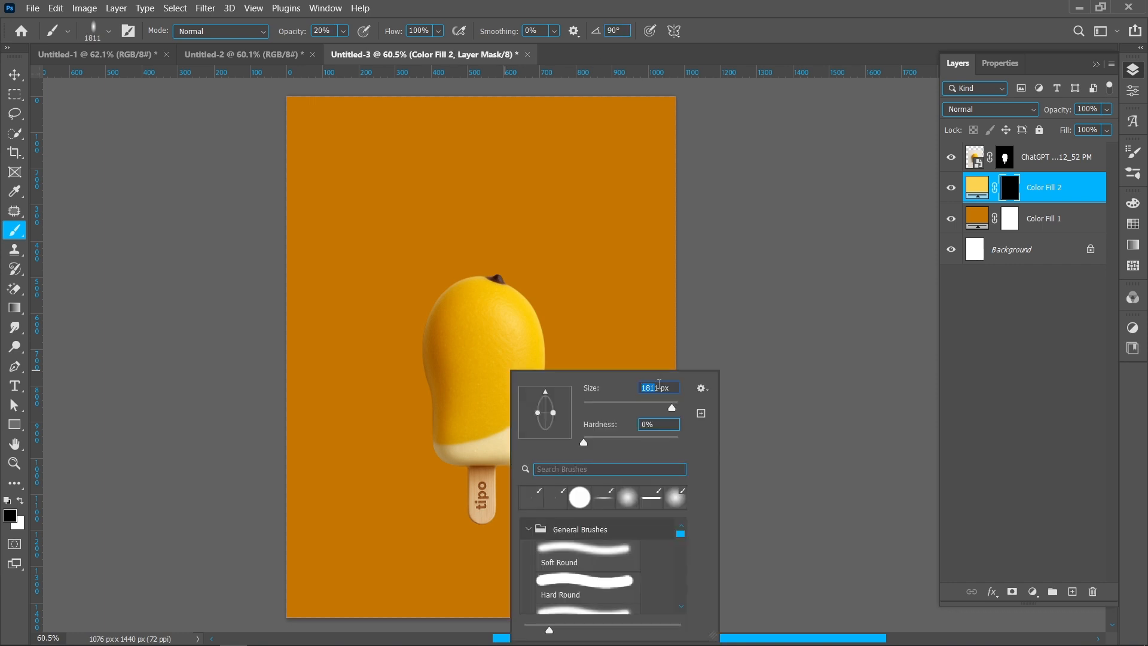
{"action": "type", "text": "800"}
{"action": "key", "text": "Return"}
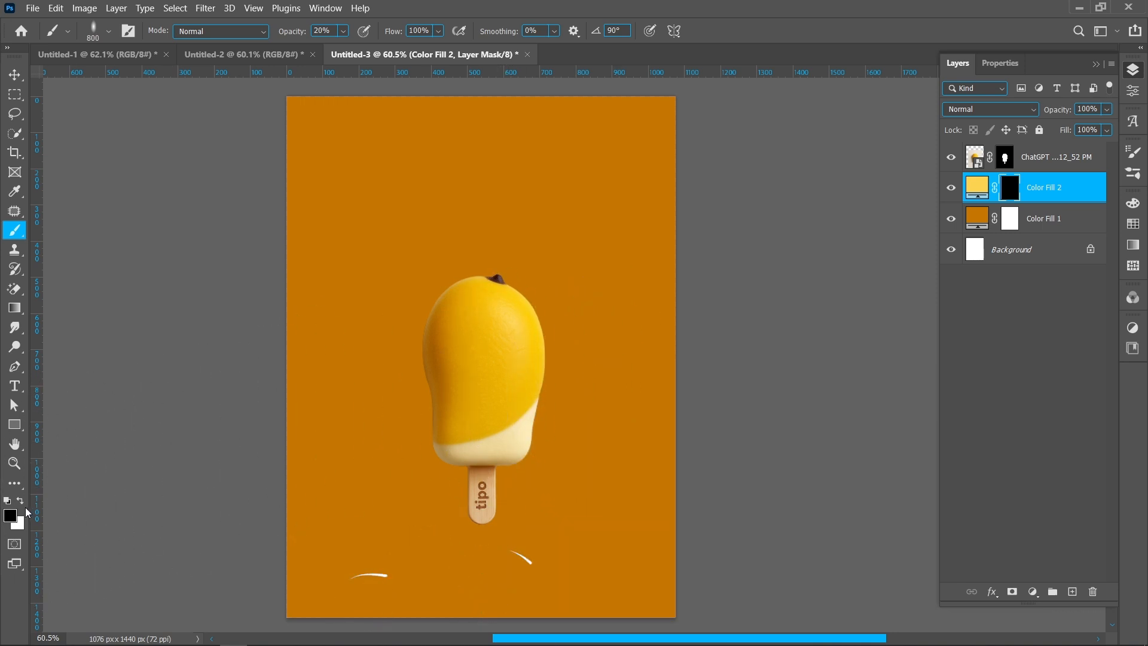
Step: Paint a white glow around the ice cream on the yellow fill's mask, raising the brush opacity to 54% for stronger strokes
{"action": "left_click", "coordinate": [21, 502]}
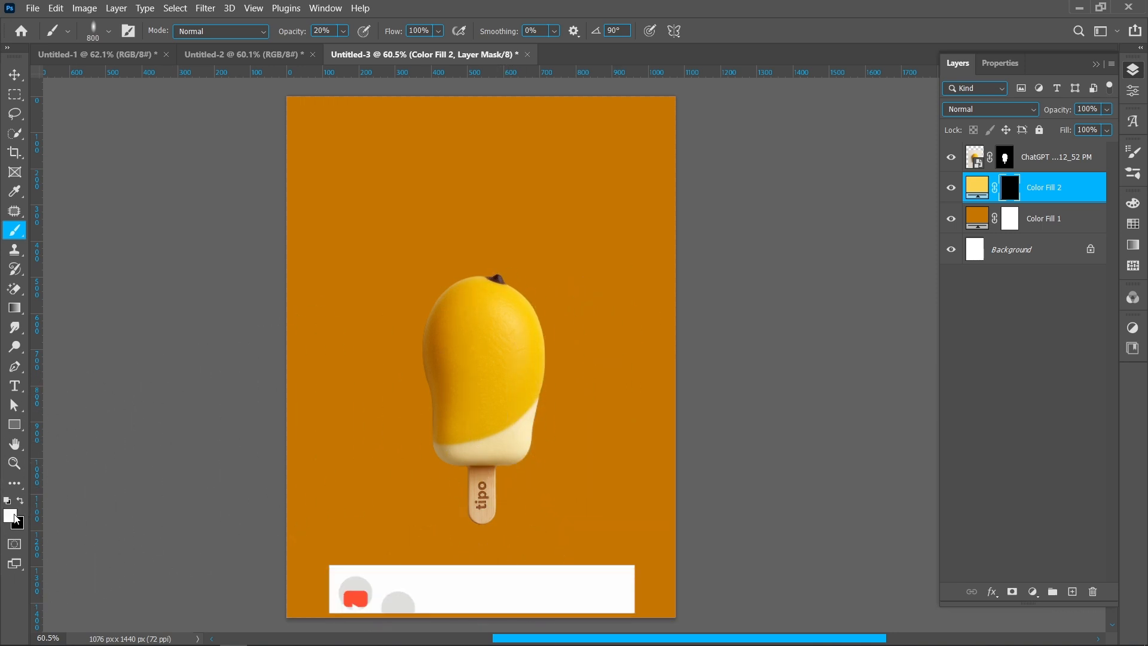
{"action": "mouse_move", "coordinate": [484, 358]}
{"action": "left_mouse_down"}
{"action": "mouse_move", "coordinate": [505, 332]}
{"action": "mouse_move", "coordinate": [440, 334]}
{"action": "left_mouse_up"}
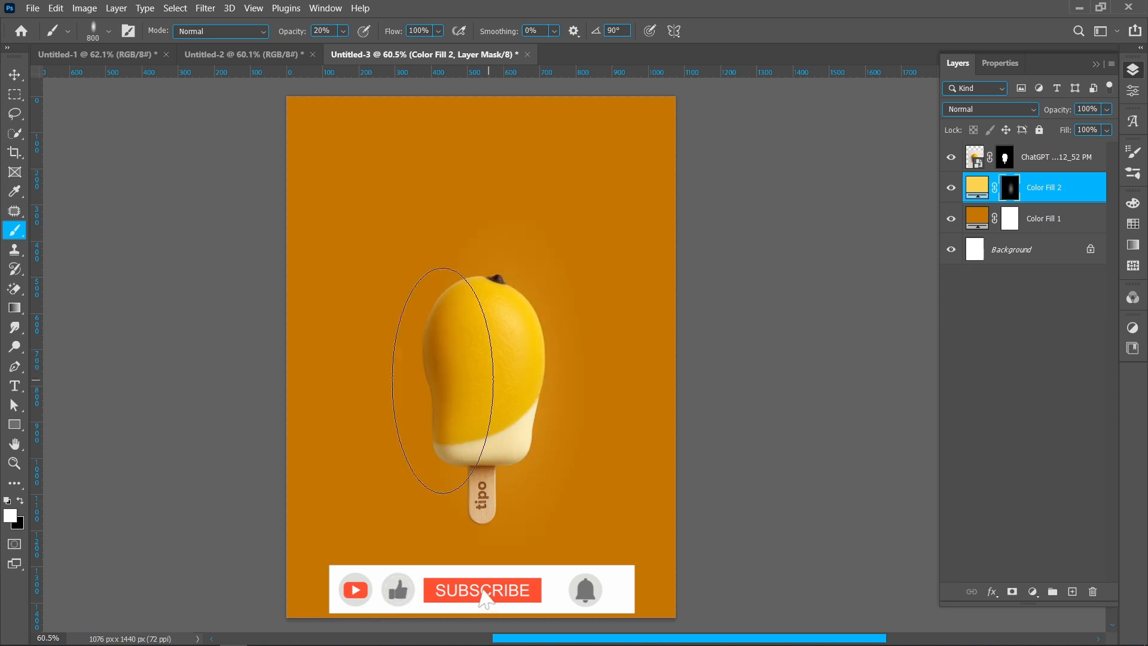
{"action": "left_click", "coordinate": [344, 31]}
{"action": "left_click_drag", "start_coordinate": [355, 47], "coordinate": [371, 48]}
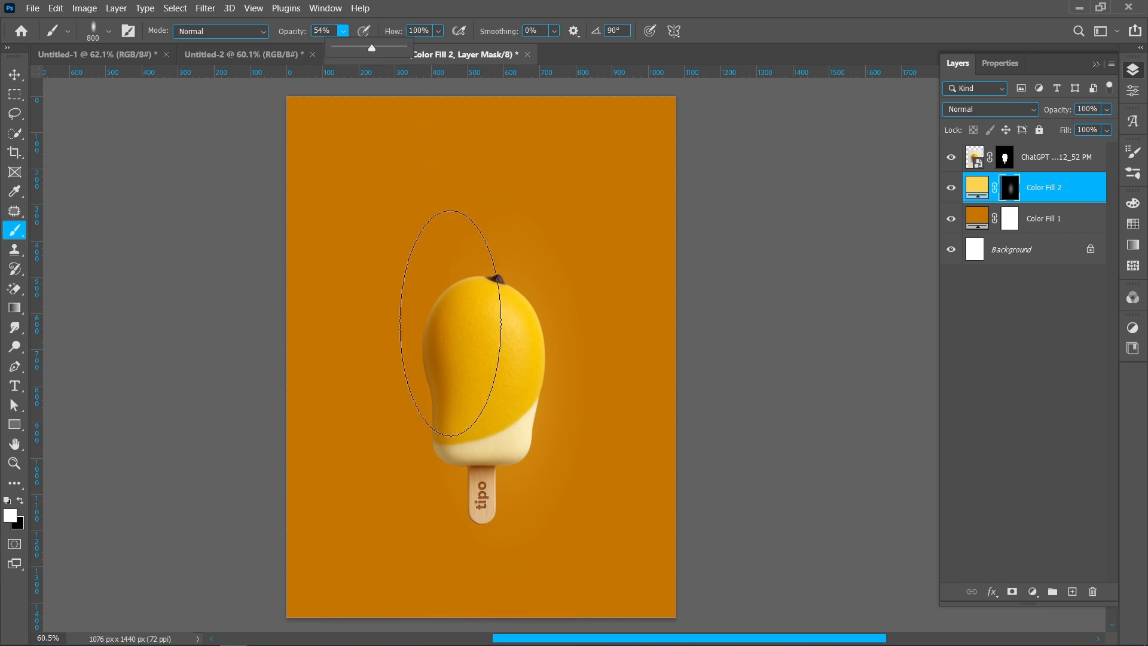
{"action": "left_click", "coordinate": [500, 350]}
{"action": "mouse_move", "coordinate": [506, 387]}
{"action": "left_mouse_down"}
{"action": "mouse_move", "coordinate": [538, 384]}
{"action": "mouse_move", "coordinate": [461, 377]}
{"action": "mouse_move", "coordinate": [498, 376]}
{"action": "mouse_move", "coordinate": [464, 392]}
{"action": "mouse_move", "coordinate": [492, 403]}
{"action": "mouse_move", "coordinate": [499, 395]}
{"action": "mouse_move", "coordinate": [464, 376]}
{"action": "mouse_move", "coordinate": [566, 365]}
{"action": "mouse_move", "coordinate": [564, 411]}
{"action": "mouse_move", "coordinate": [433, 444]}
{"action": "left_mouse_up"}
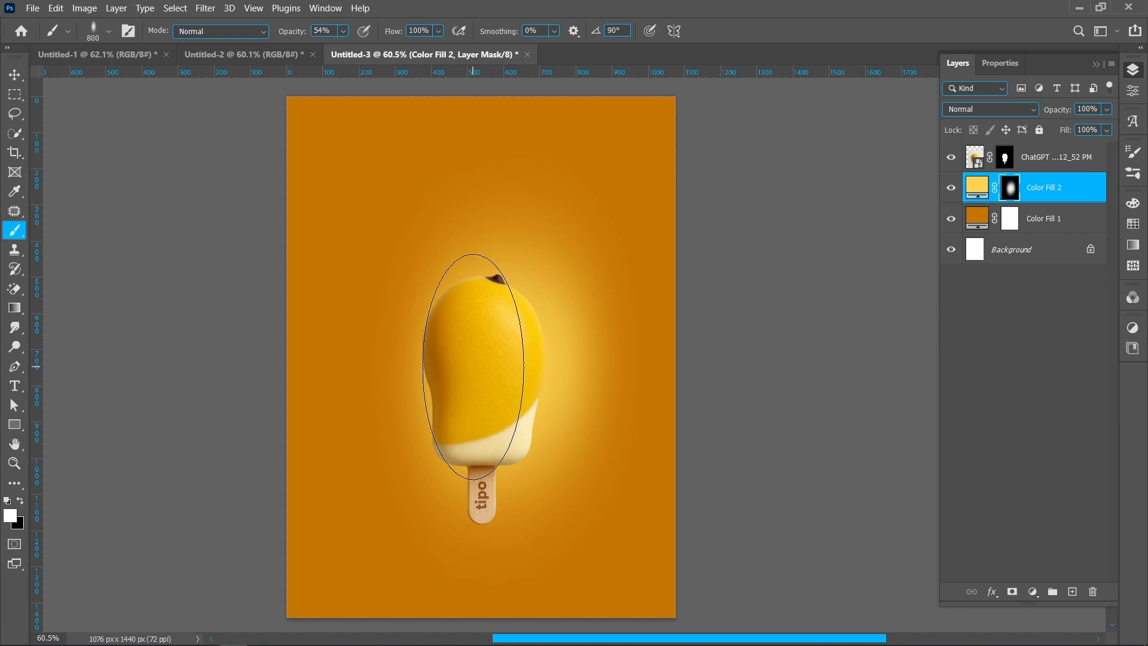
Step: Restore the brush tip to a full circle and set its opacity to 20%
{"action": "right_click", "coordinate": [474, 367]}
{"action": "left_click_drag", "start_coordinate": [523, 410], "coordinate": [583, 412]}
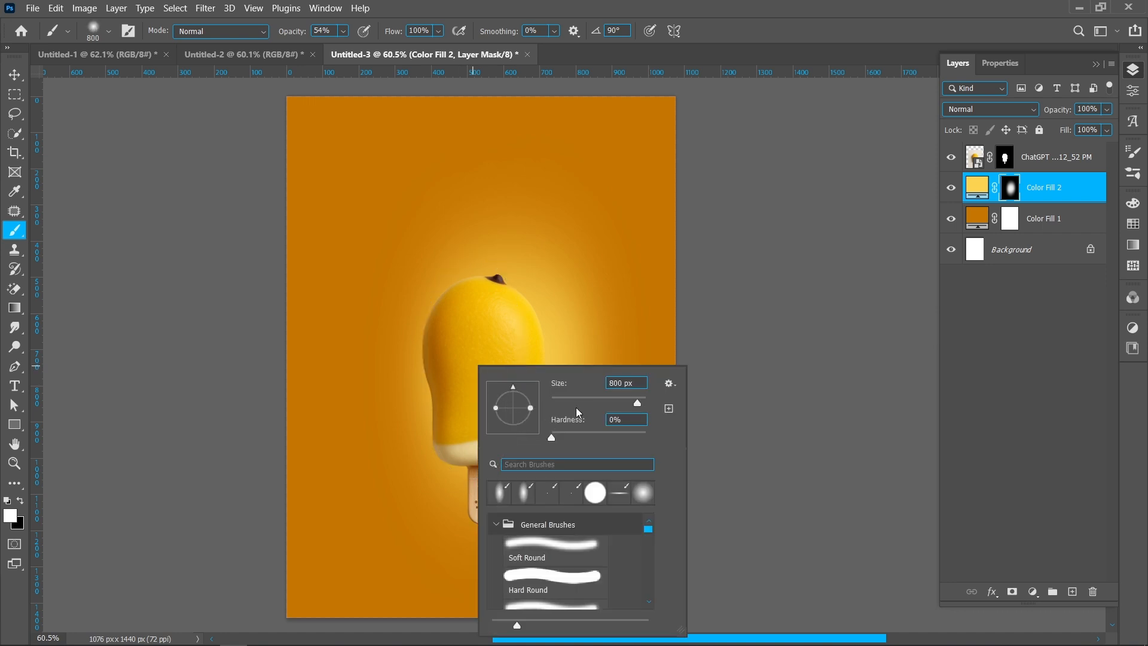
{"action": "left_click", "coordinate": [503, 310]}
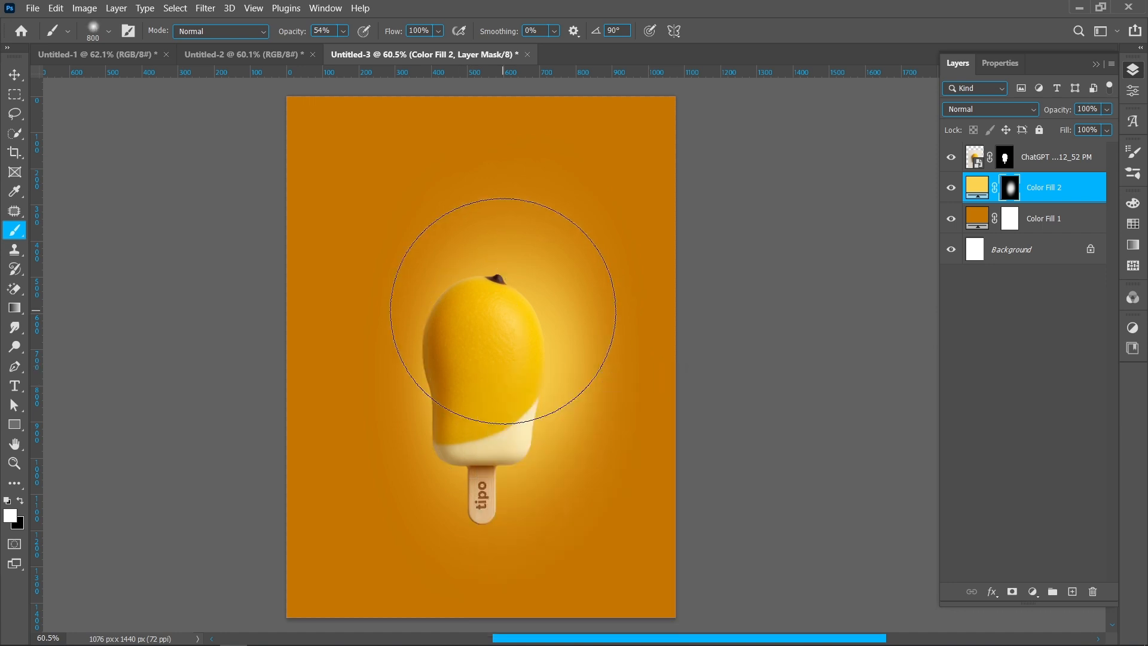
{"action": "left_click", "coordinate": [320, 31]}
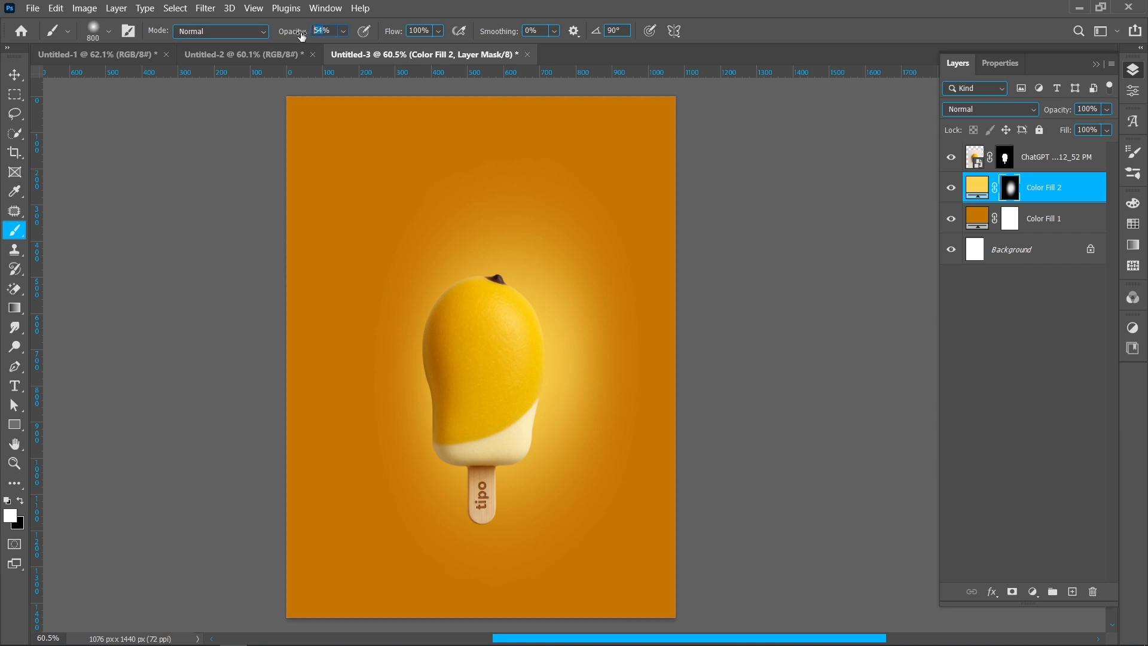
{"action": "type", "text": "20"}
{"action": "key", "text": "Return"}
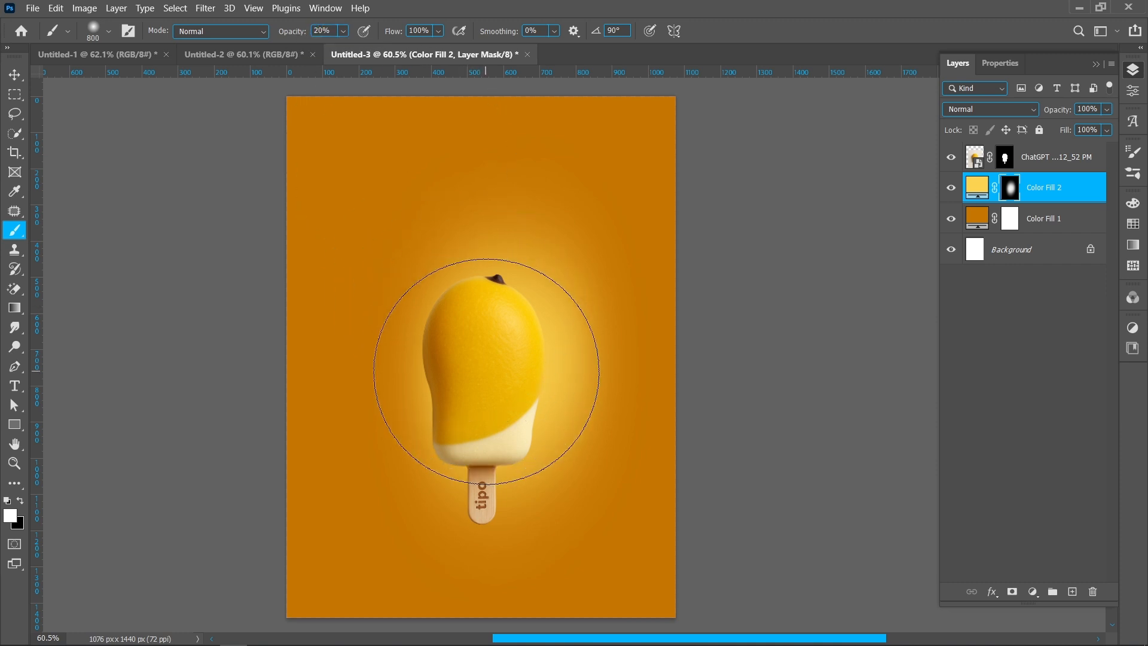
Step: Enlarge the brush to 1083 px and build up a broad, soft white glow around the ice cream on the yellow fill's mask
{"action": "left_click_drag", "start_coordinate": [486, 371], "coordinate": [551, 375]}
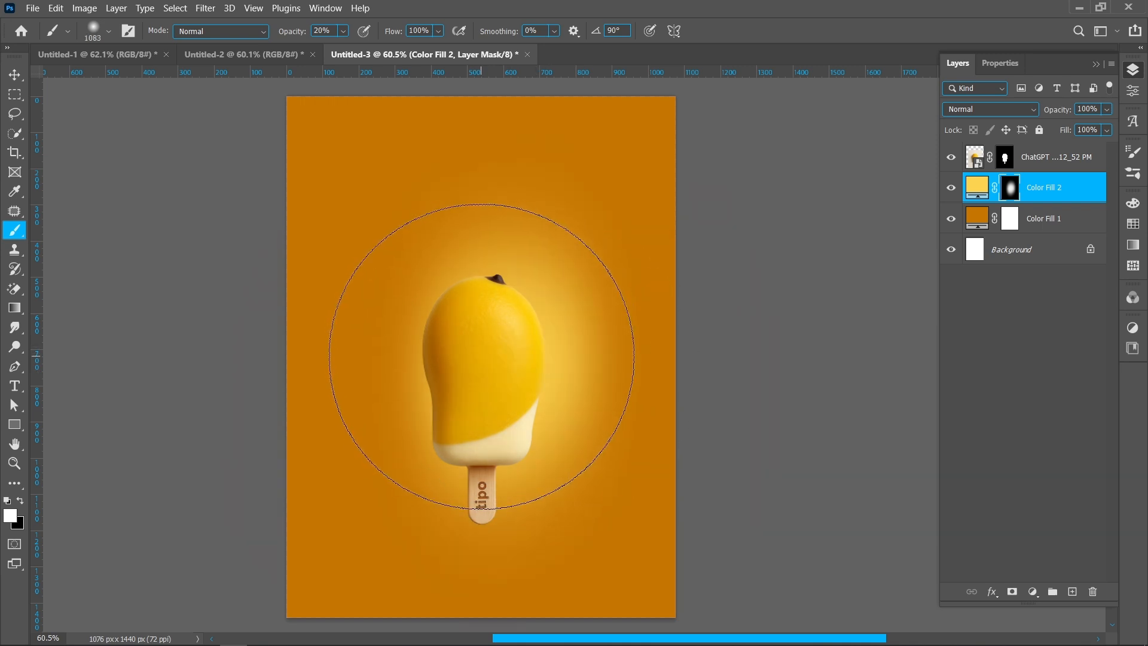
{"action": "left_click", "coordinate": [480, 356]}
{"action": "left_click", "coordinate": [548, 346]}
{"action": "left_click", "coordinate": [538, 382]}
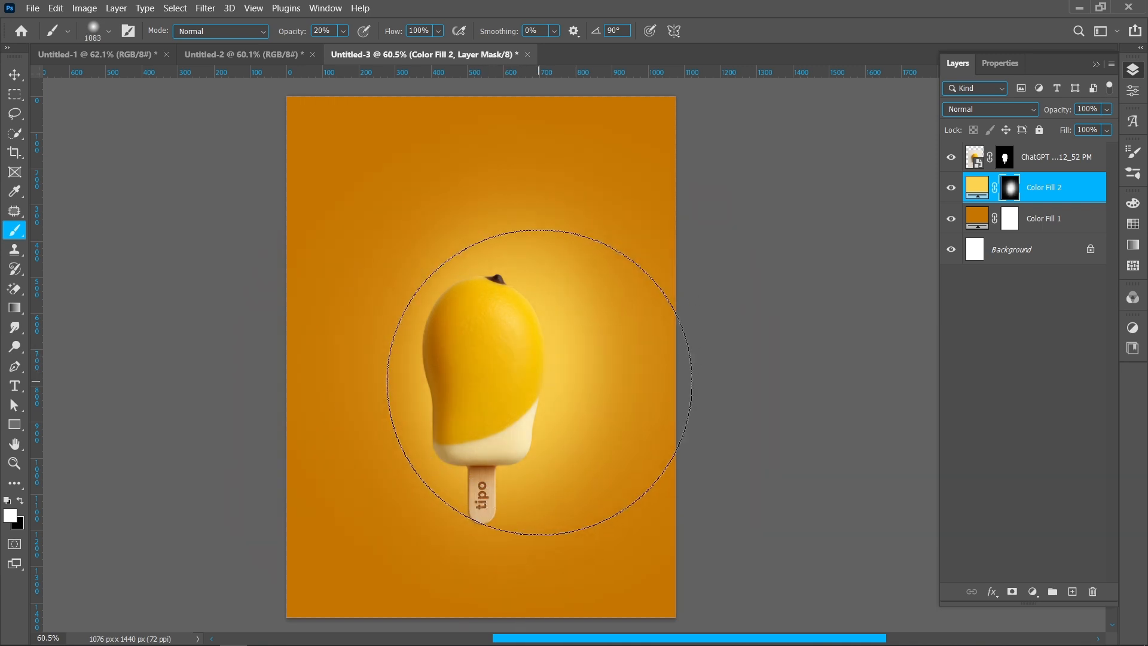
{"action": "left_click", "coordinate": [443, 257]}
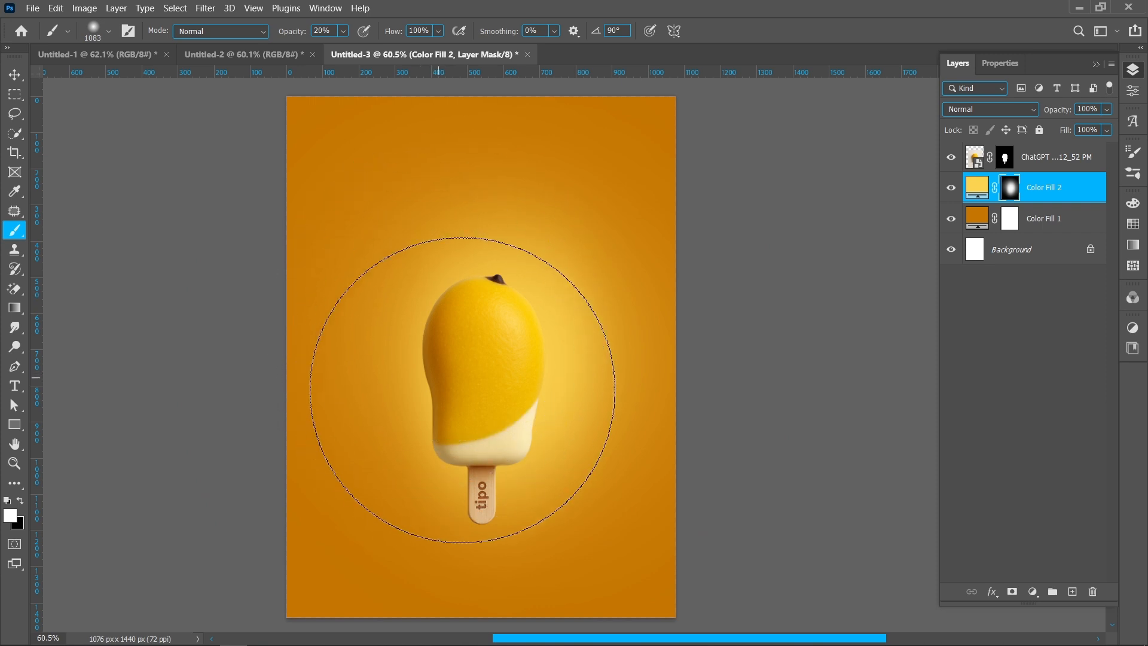
{"action": "left_click", "coordinate": [589, 287]}
{"action": "left_click", "coordinate": [559, 273]}
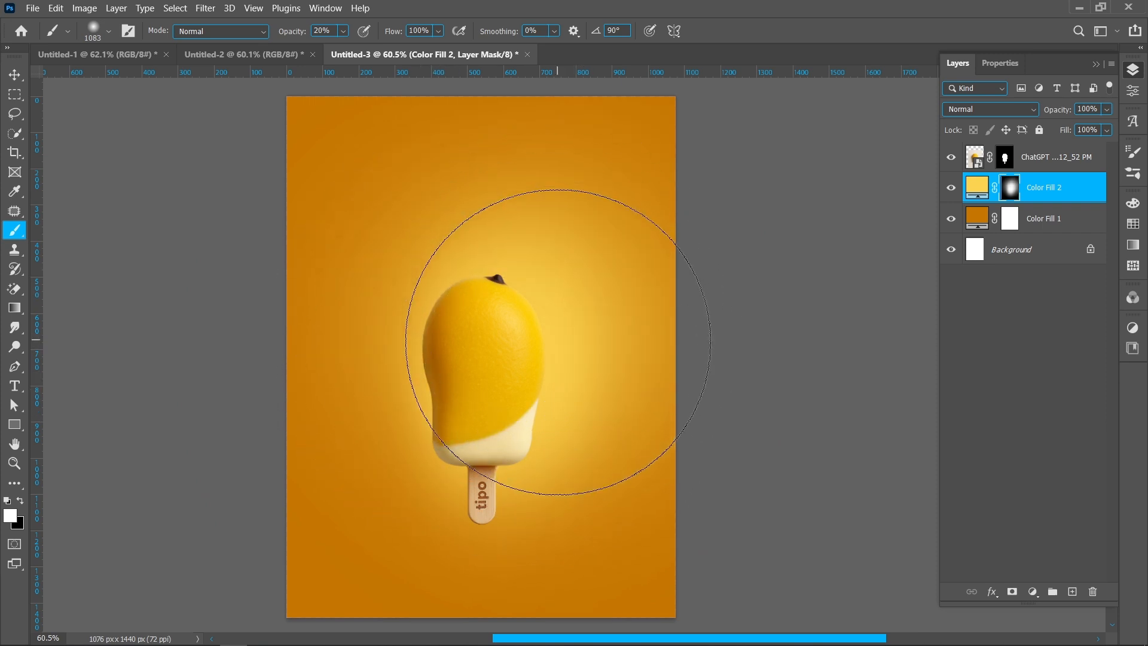
{"action": "left_click", "coordinate": [547, 366]}
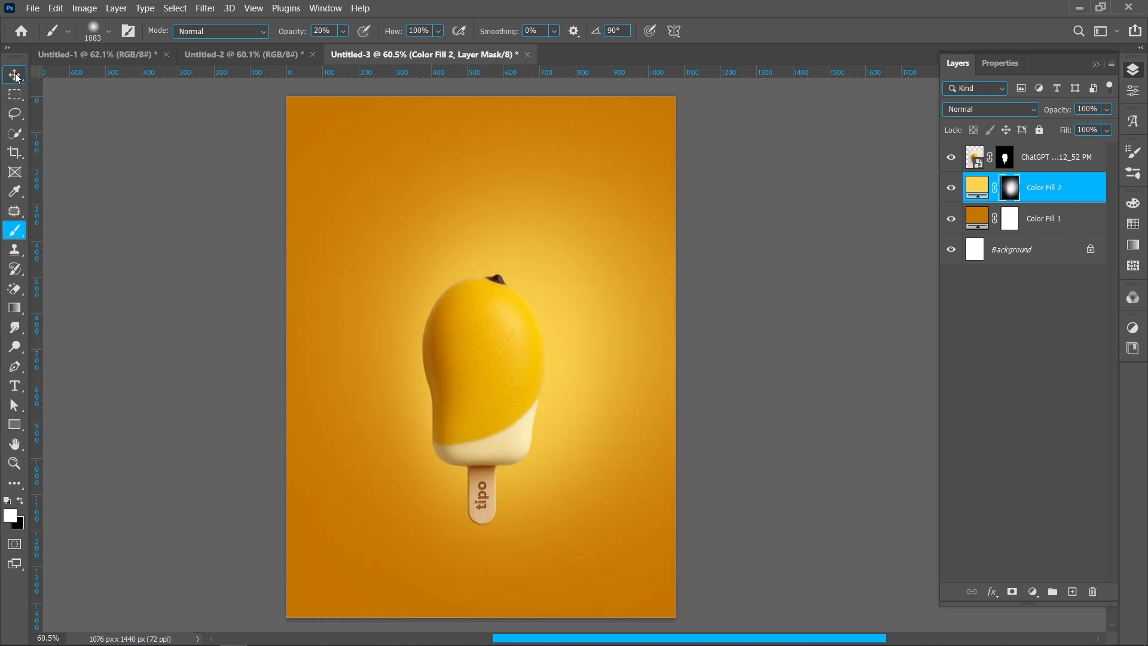
Step: Scale the yellow glow on Color Fill 2 to 109.68% and position it at X 590.06 px, Y 682.02 px
{"action": "key", "text": "v"}
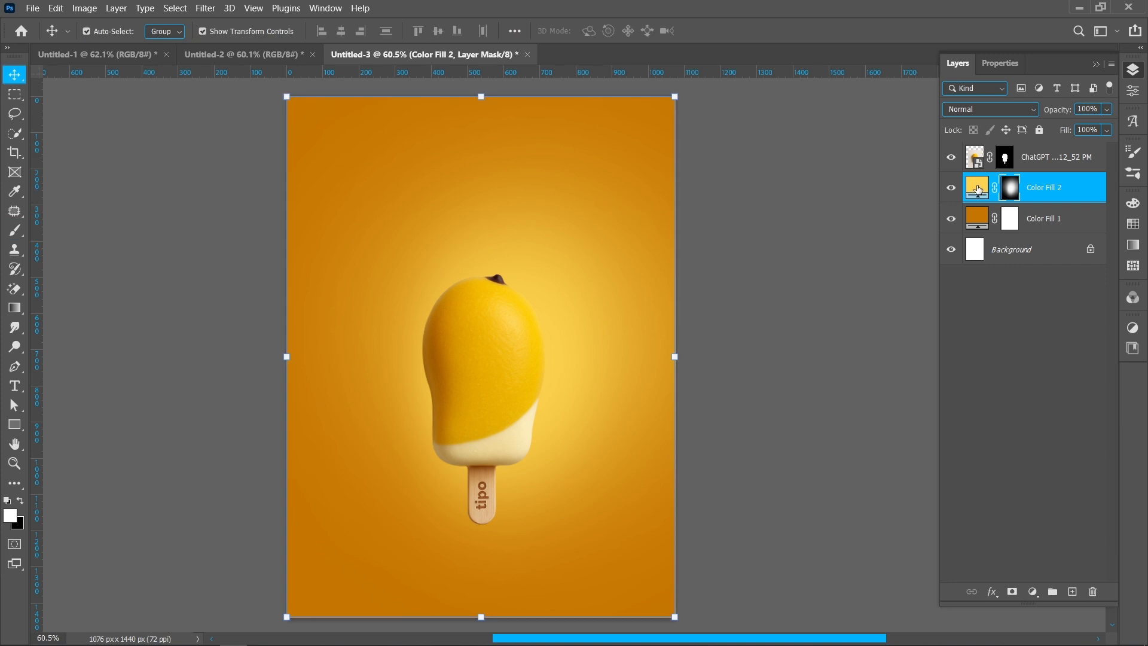
{"action": "left_click_drag", "start_coordinate": [285, 355], "coordinate": [249, 355]}
{"action": "left_click_drag", "start_coordinate": [379, 339], "coordinate": [414, 322]}
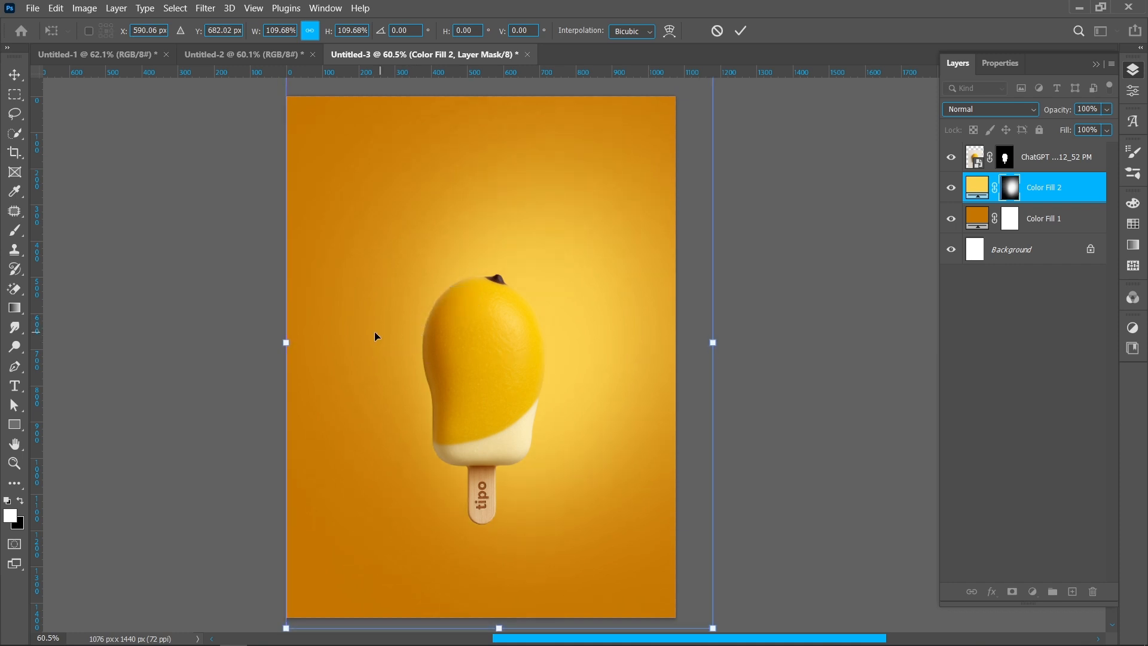
{"action": "left_click", "coordinate": [740, 31]}
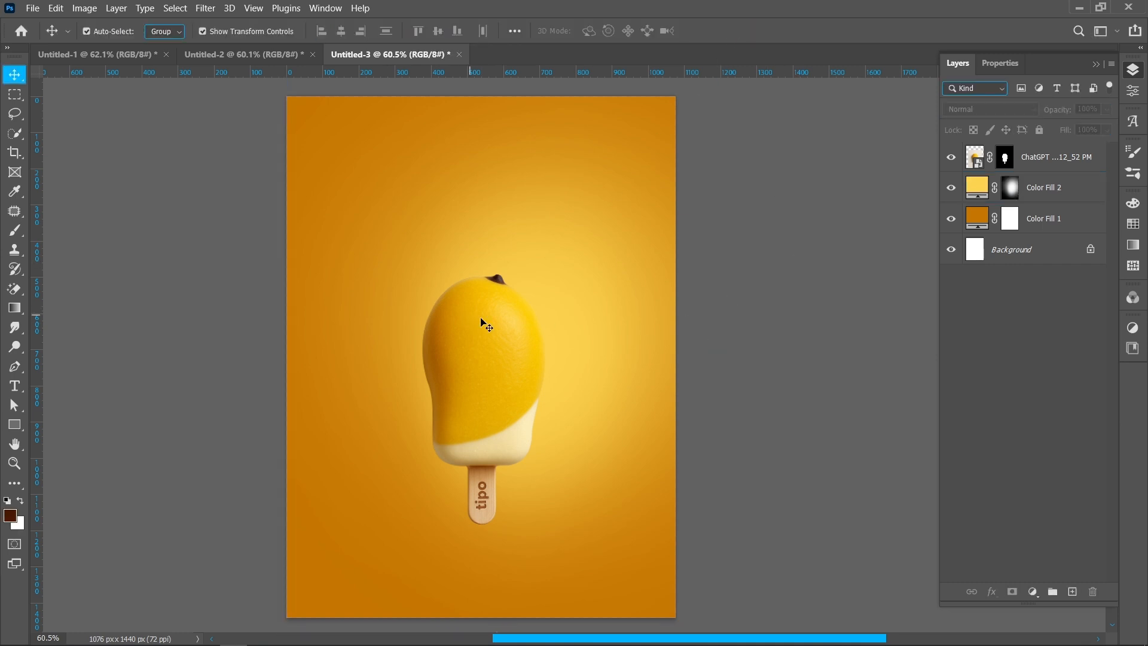
Step: Set the opacity of the Color Fill 2 layer to 90%
{"action": "left_click", "coordinate": [1085, 109]}
{"action": "type", "text": "9"}
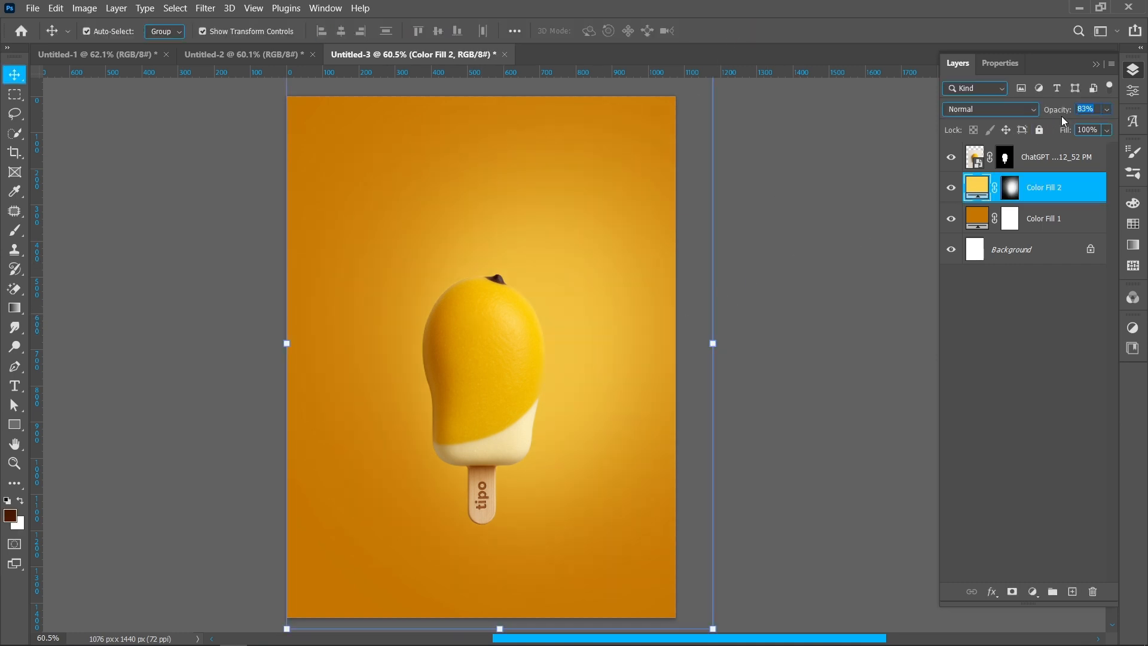
{"action": "type", "text": "0"}
{"action": "key", "text": "Return"}
Step: Add a new layer above Color Fill 2 and flatten the brush tip into a thin horizontal ellipse at 0°, size 354 px
{"action": "left_click", "coordinate": [1072, 592]}
{"action": "left_click", "coordinate": [14, 232]}
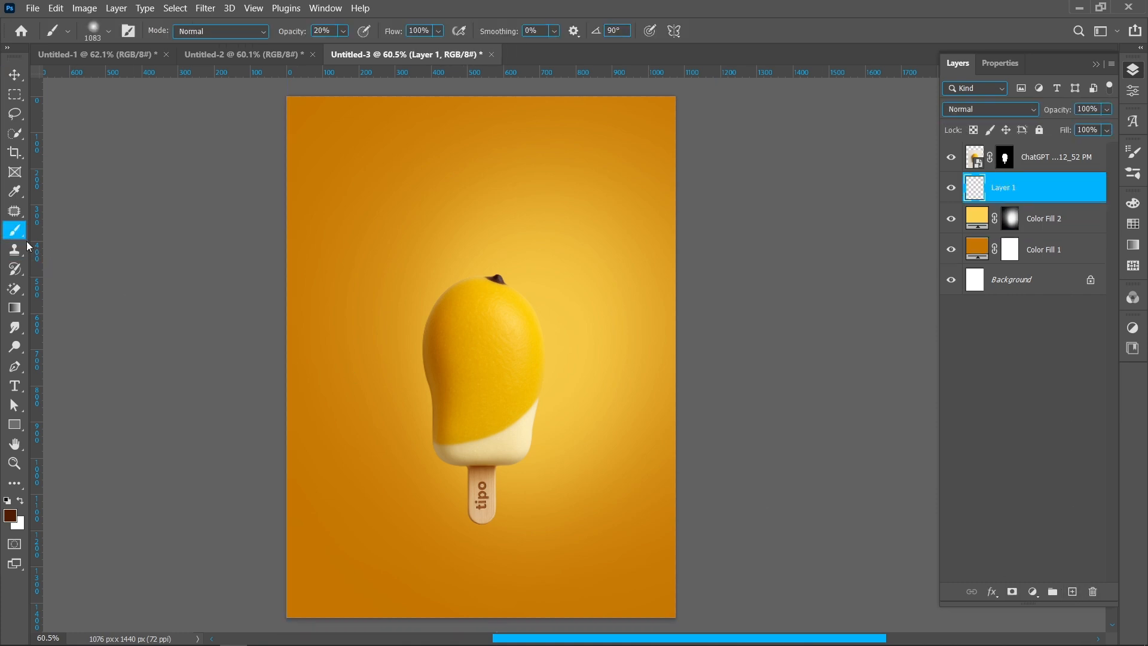
{"action": "right_click", "coordinate": [499, 346]}
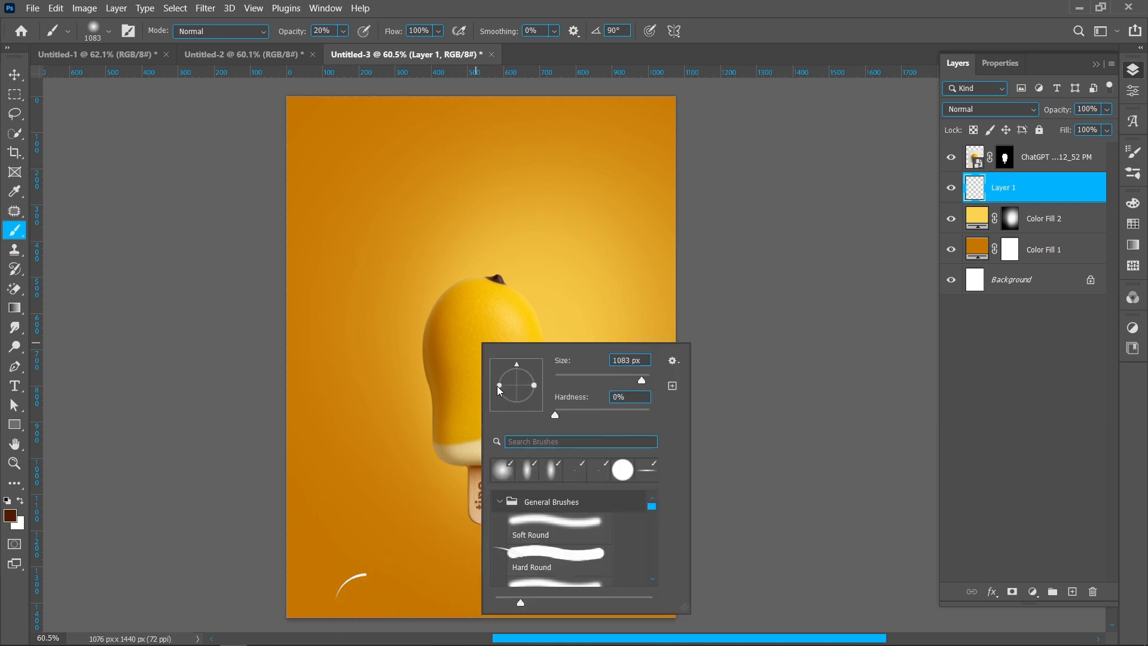
{"action": "left_click_drag", "start_coordinate": [504, 382], "coordinate": [555, 386]}
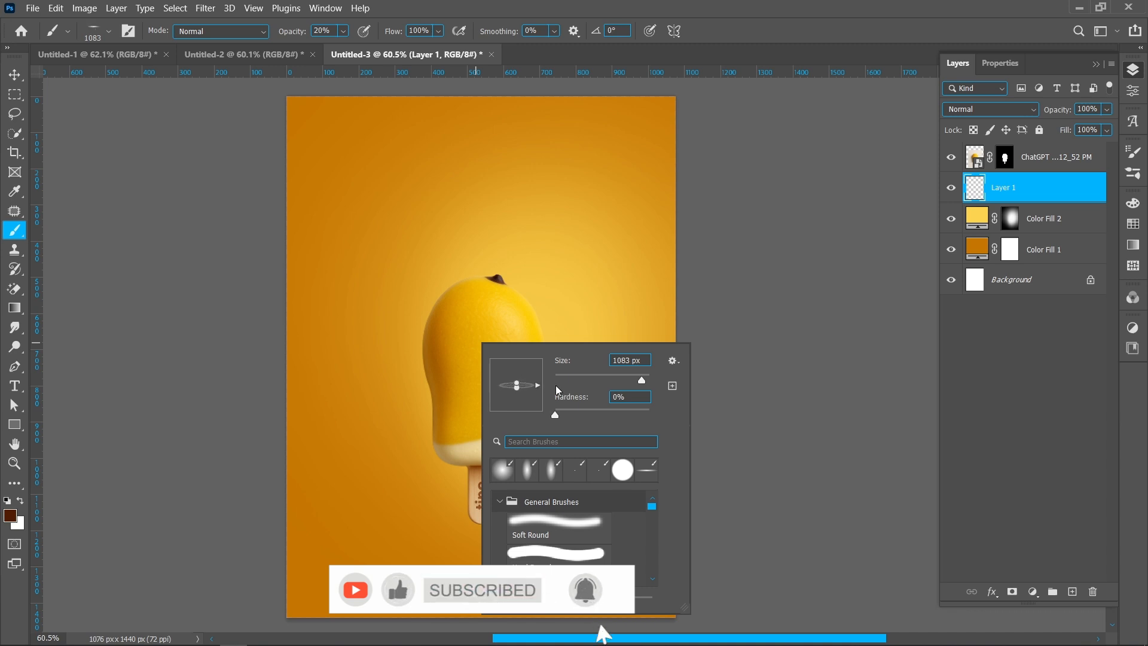
{"action": "left_click", "coordinate": [625, 30]}
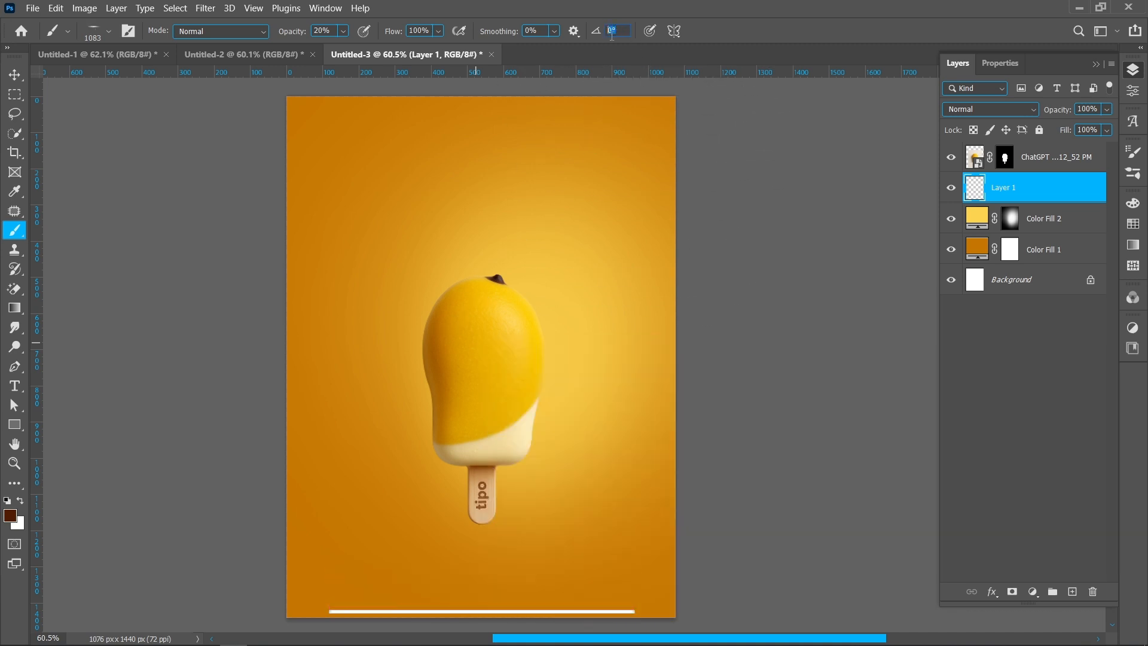
{"action": "right_click", "coordinate": [489, 433]}
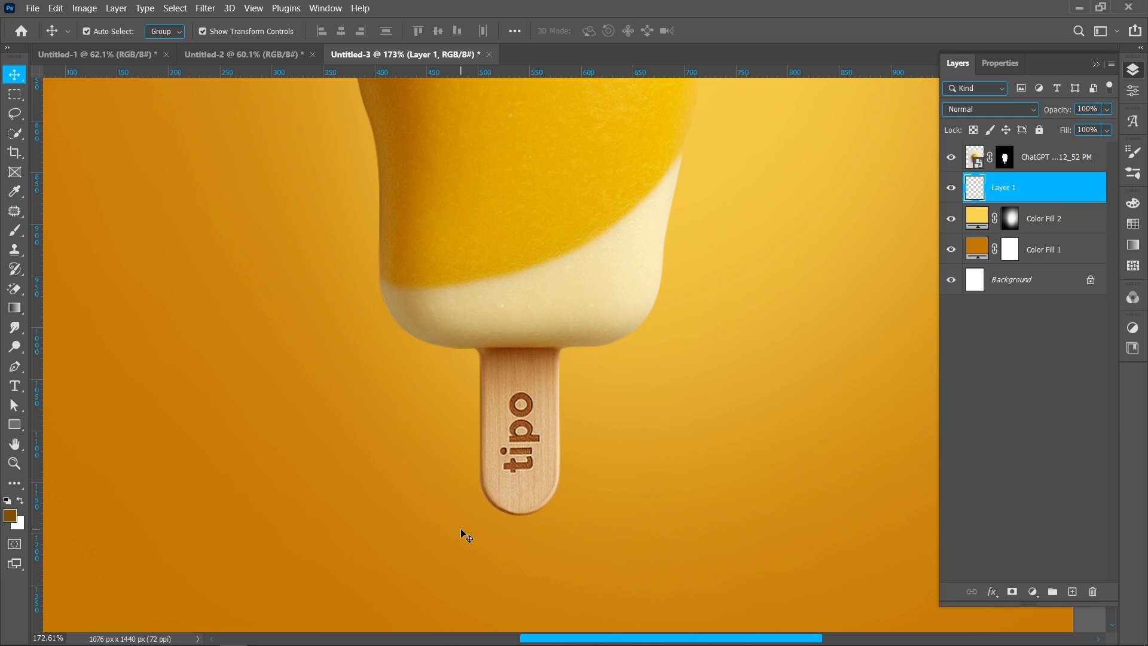
Step: Sample a dark brown where the cream meets the stick and paint a thin flat shadow beside the stick's base at 100% opacity
{"action": "key", "text": "b"}
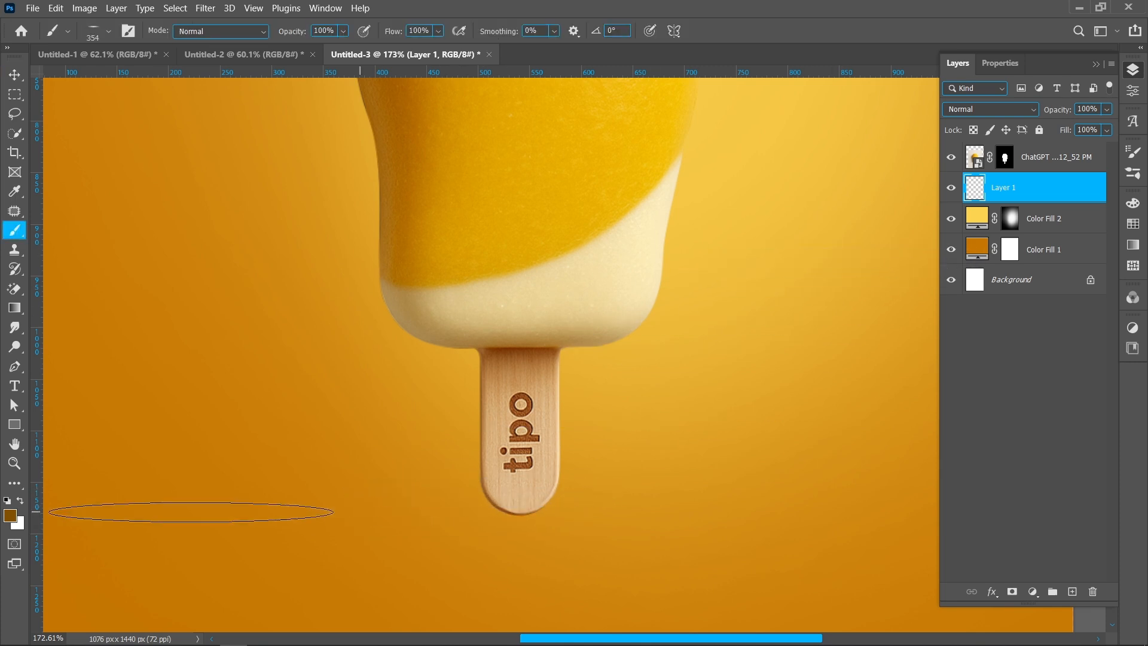
{"action": "left_click", "coordinate": [15, 191]}
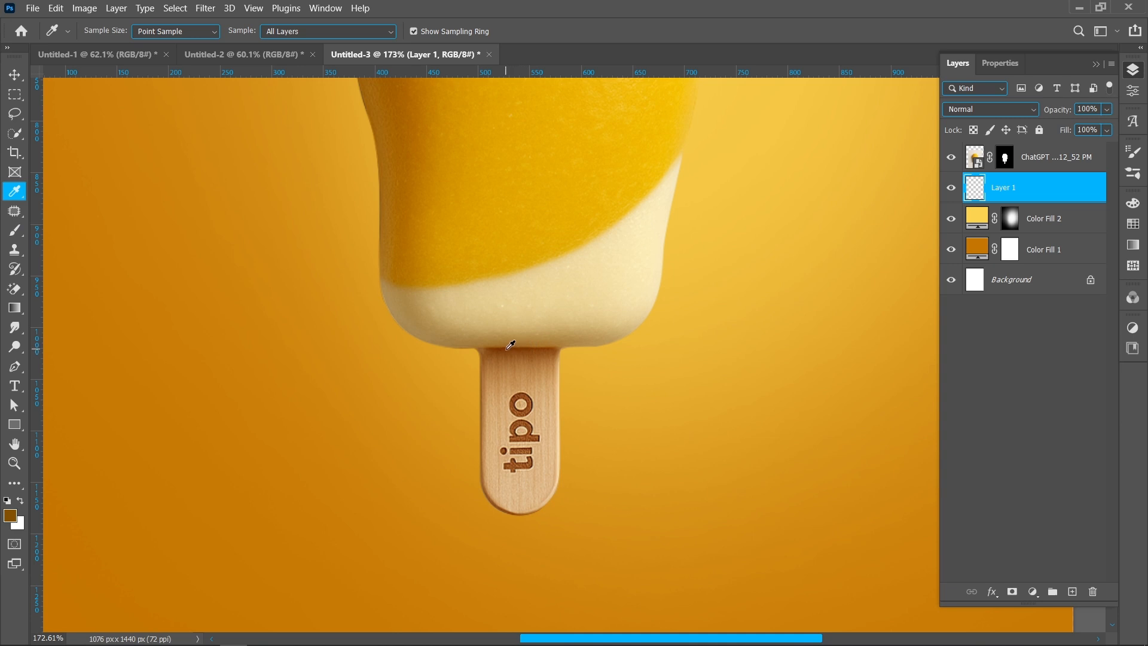
{"action": "left_click", "coordinate": [14, 232]}
{"action": "left_click", "coordinate": [395, 520]}
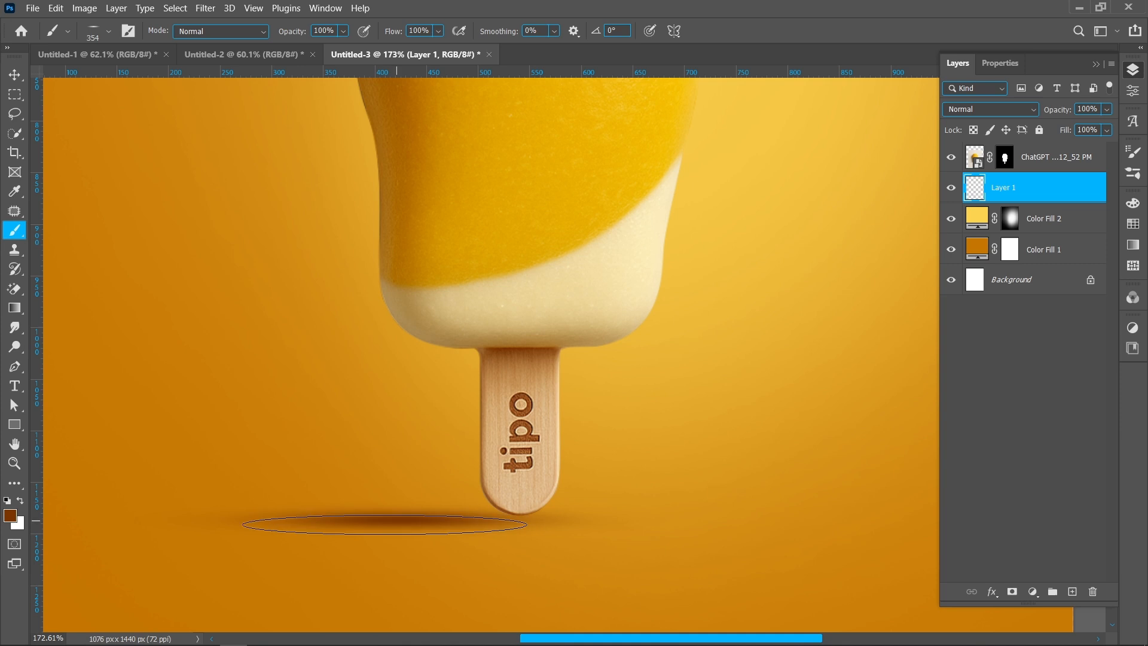
Step: Warp the painted shadow so it tapers under the stick and spreads out toward its far left end
{"action": "left_click", "coordinate": [14, 74]}
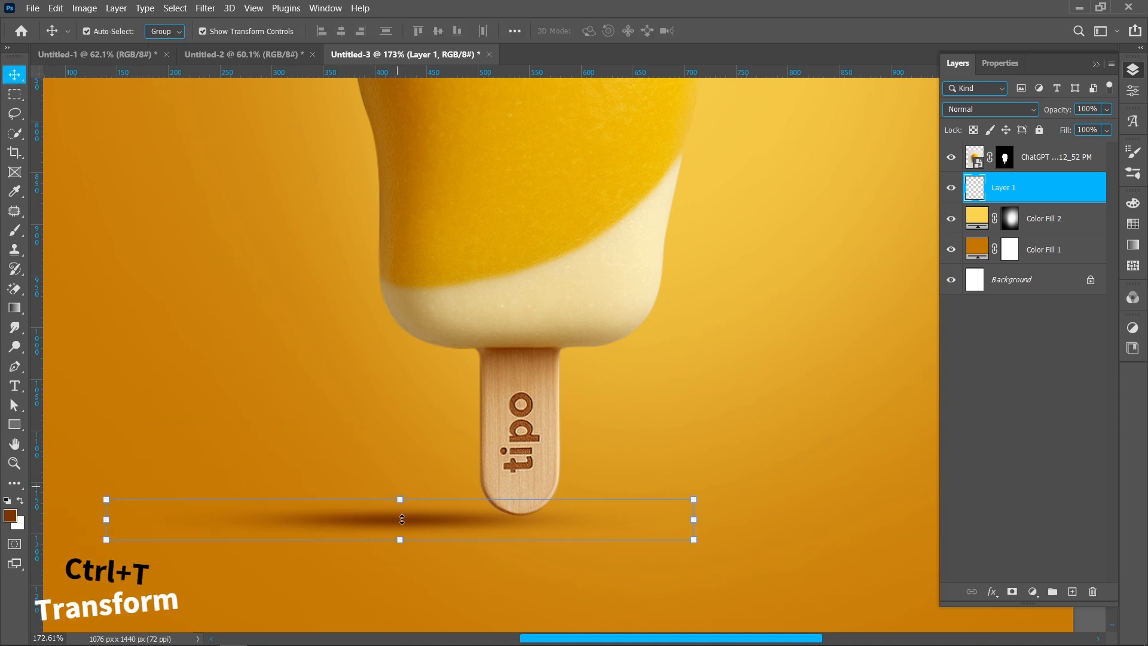
{"action": "key", "text": "ctrl+t"}
{"action": "right_click", "coordinate": [400, 500]}
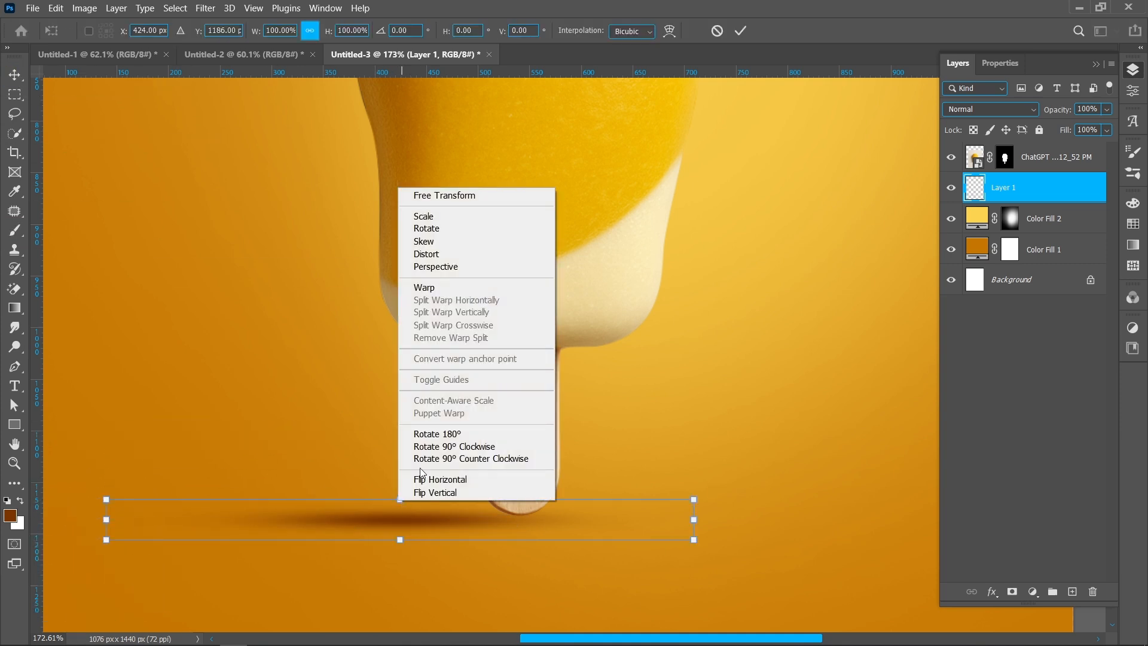
{"action": "left_click", "coordinate": [420, 289]}
{"action": "left_click_drag", "start_coordinate": [694, 503], "coordinate": [519, 510]}
{"action": "left_click_drag", "start_coordinate": [694, 541], "coordinate": [529, 536]}
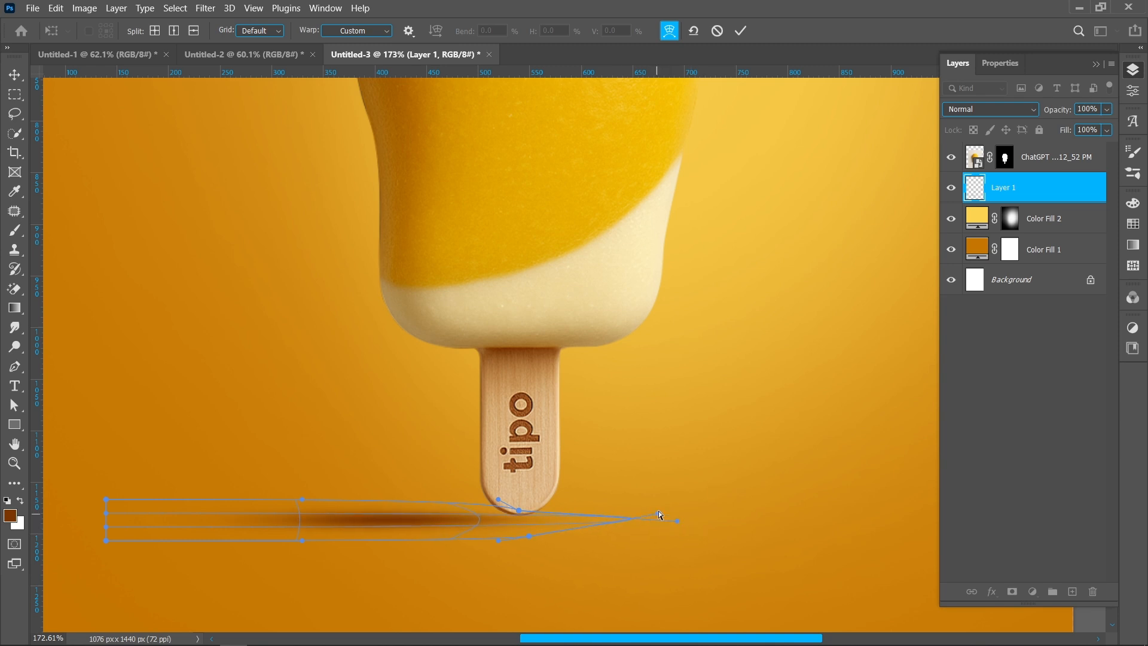
{"action": "left_click_drag", "start_coordinate": [658, 511], "coordinate": [683, 541]}
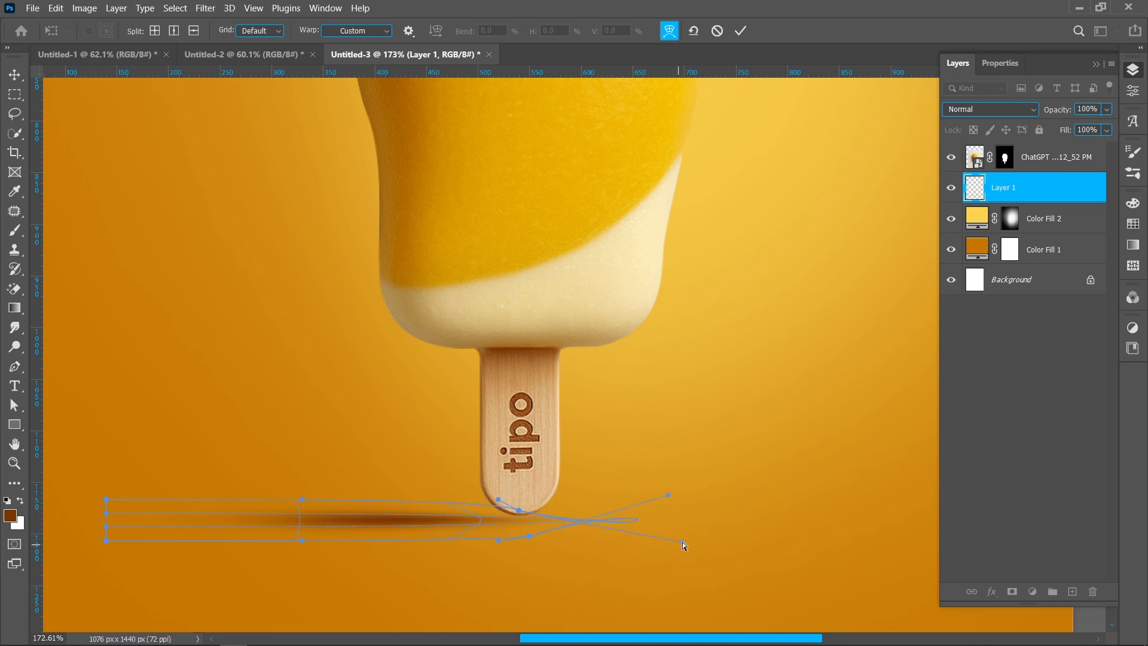
{"action": "mouse_move", "coordinate": [104, 500]}
{"action": "left_mouse_down"}
{"action": "mouse_move", "coordinate": [106, 467]}
{"action": "mouse_move", "coordinate": [107, 478]}
{"action": "left_mouse_up"}
{"action": "left_click_drag", "start_coordinate": [107, 541], "coordinate": [64, 565]}
{"action": "left_click_drag", "start_coordinate": [107, 481], "coordinate": [62, 455]}
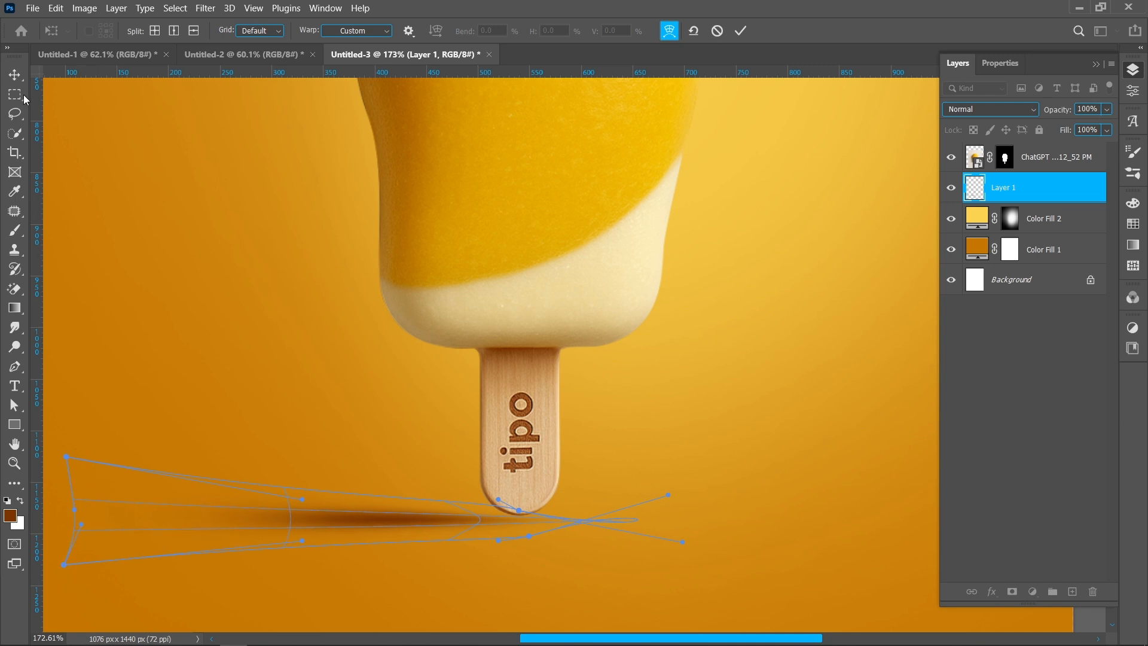
Step: Distort the shadow's right corners inward to narrow that end at the stick's base, and apply the transform
{"action": "right_click", "coordinate": [359, 391]}
{"action": "left_click", "coordinate": [393, 139]}
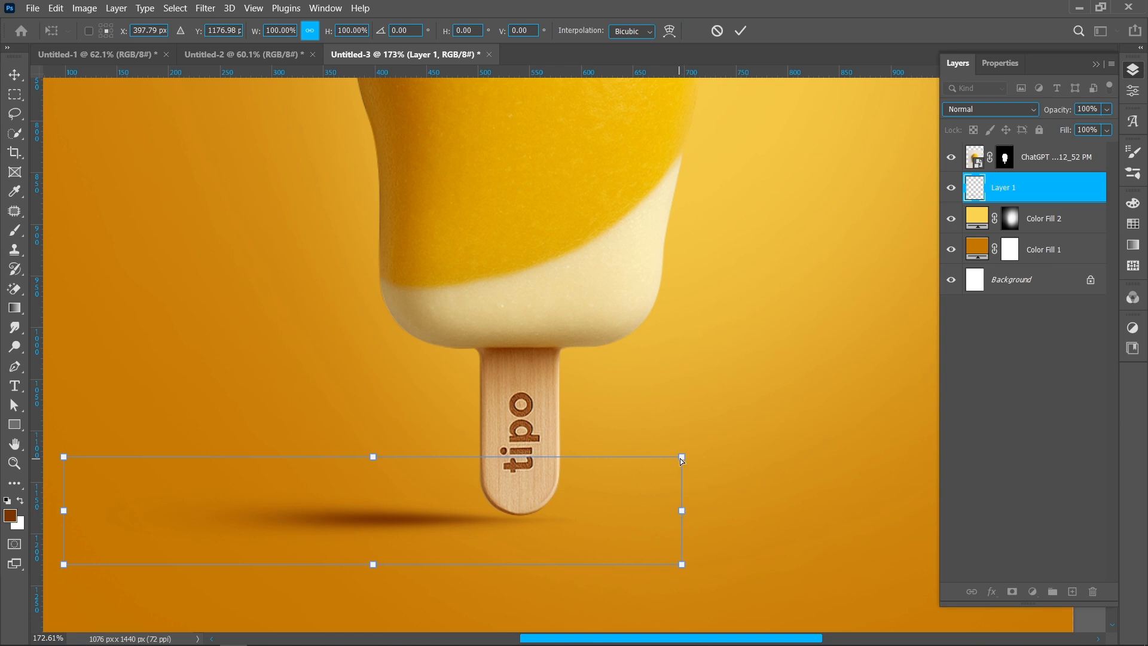
{"action": "left_click_drag", "start_coordinate": [681, 460], "coordinate": [640, 481]}
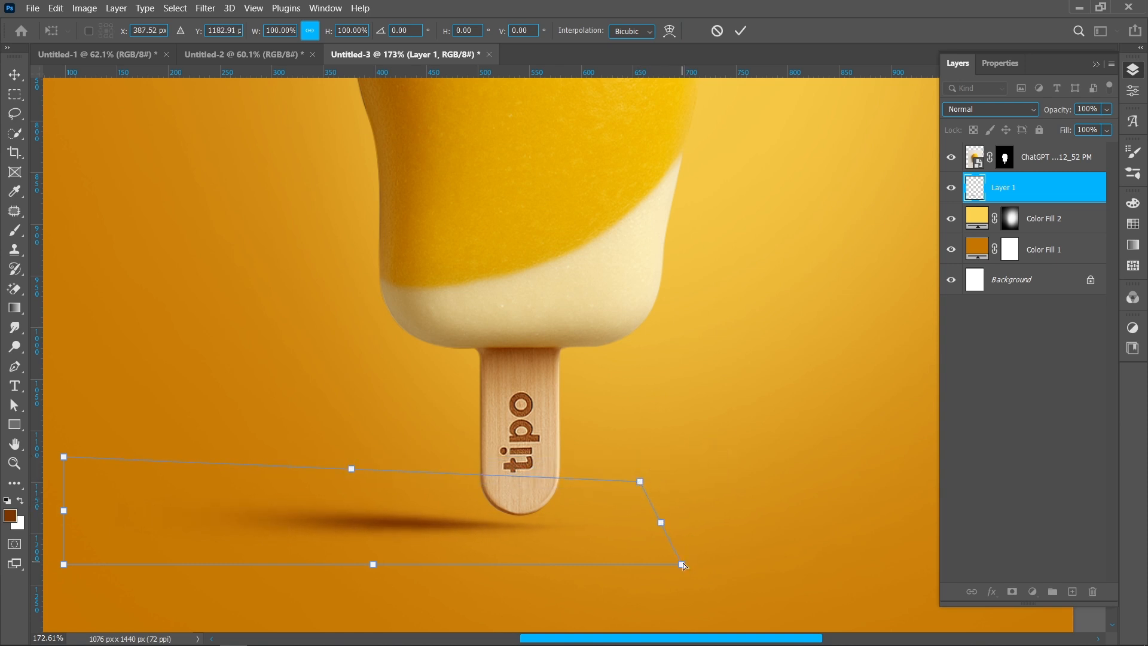
{"action": "left_click_drag", "start_coordinate": [684, 564], "coordinate": [643, 535]}
{"action": "left_click_drag", "start_coordinate": [640, 481], "coordinate": [630, 481]}
{"action": "left_click", "coordinate": [741, 30]}
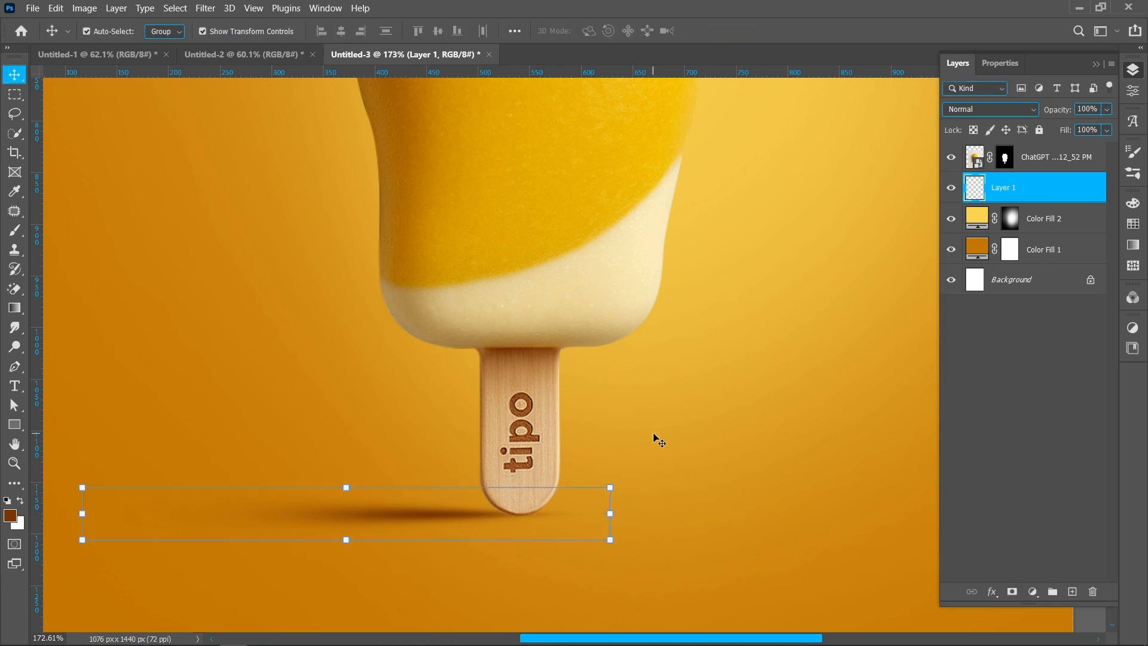
Step: Stretch the shadow out to the canvas's left edge and realign it with the base of the stick
{"action": "scroll", "coordinate": [686, 548], "scroll_direction": "down", "scroll_amount": 2}
{"action": "key", "text": "ctrl+t"}
{"action": "left_click_drag", "start_coordinate": [186, 517], "coordinate": [77, 503]}
{"action": "key", "text": "Return"}
{"action": "left_click_drag", "start_coordinate": [424, 521], "coordinate": [435, 522]}
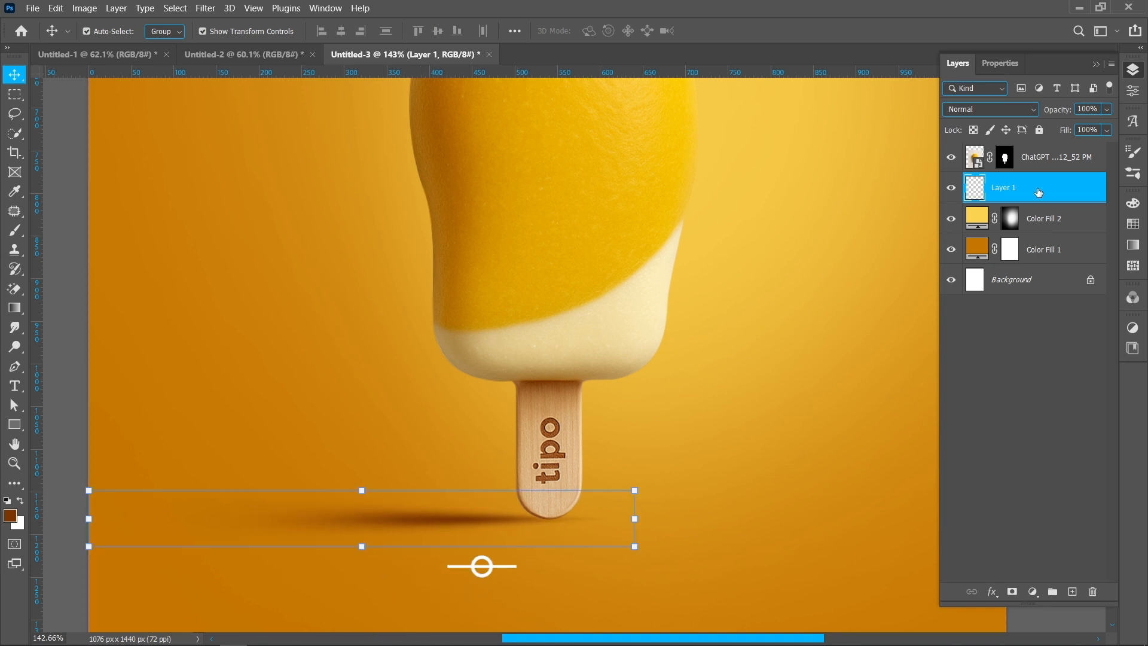
Step: Add a layer mask to Layer 1 and make the brush tip a full circle of 70 px with 0% hardness
{"action": "left_click", "coordinate": [1012, 592]}
{"action": "key", "text": "b"}
{"action": "right_click", "coordinate": [692, 528]}
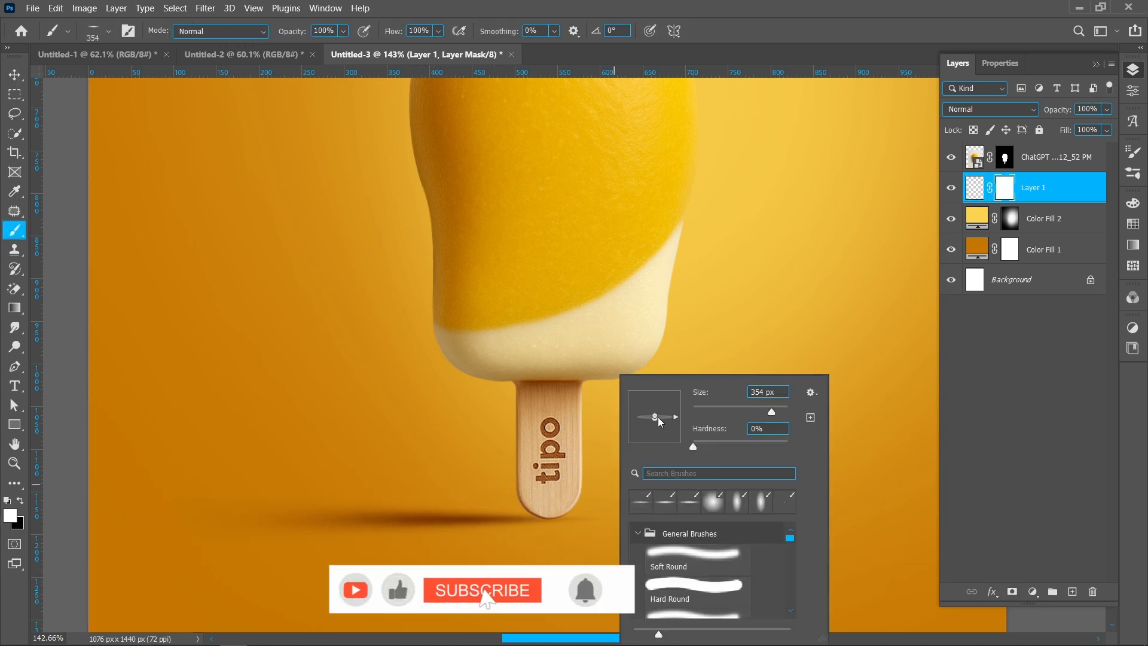
{"action": "left_click_drag", "start_coordinate": [654, 416], "coordinate": [655, 399]}
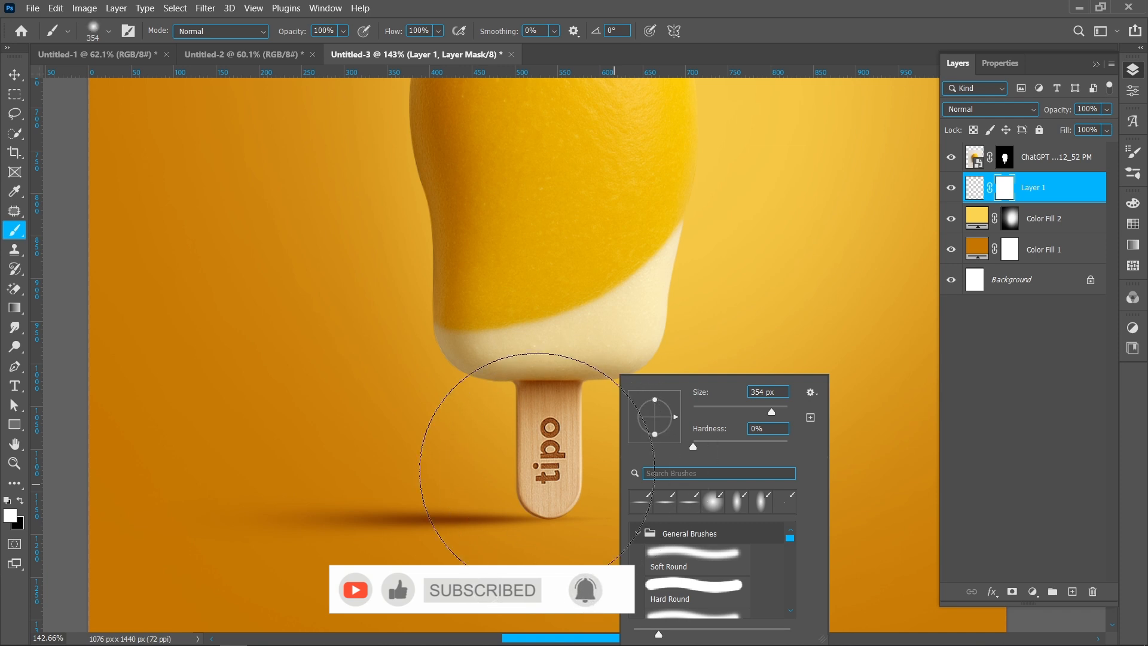
{"action": "right_click", "coordinate": [563, 471]}
{"action": "left_click", "coordinate": [643, 409]}
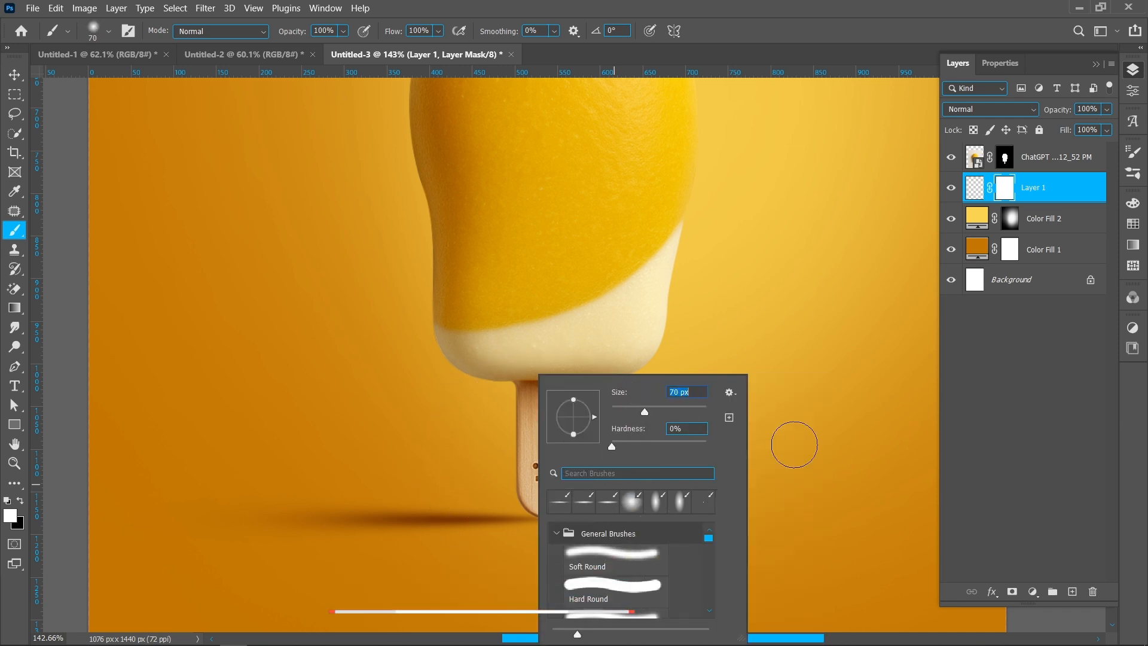
{"action": "left_click", "coordinate": [793, 445]}
Step: Paint black on Layer 1's mask to hide the shadow protruding to the right of the stick's base
{"action": "key", "text": "x"}
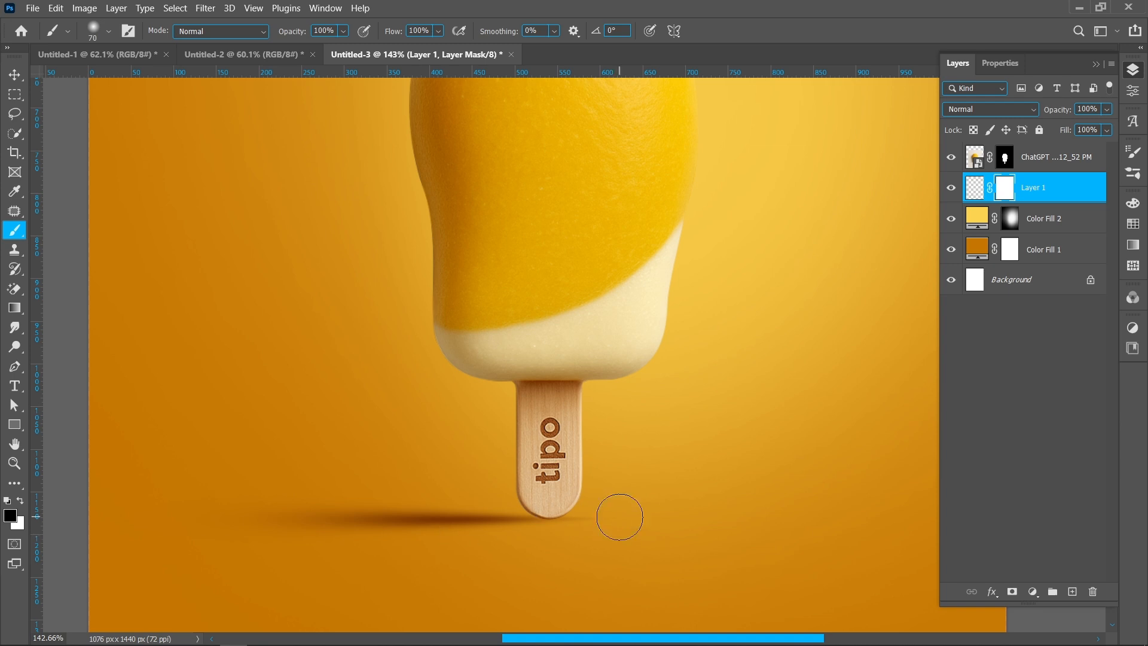
{"action": "scroll", "coordinate": [579, 539], "scroll_direction": "up", "scroll_amount": 3}
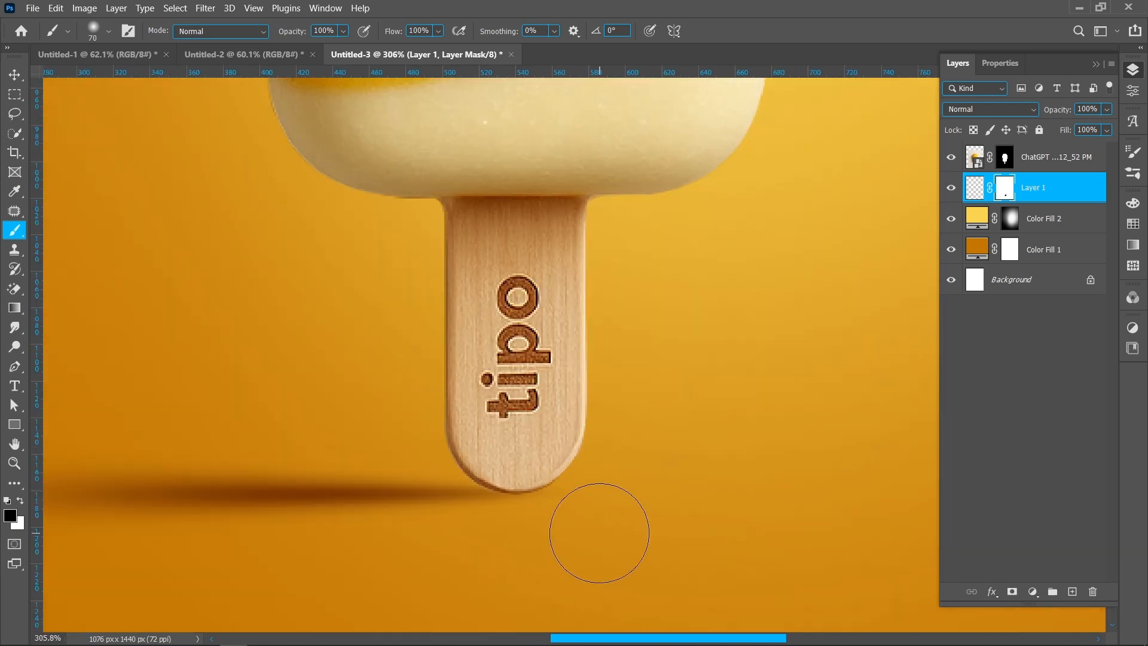
{"action": "scroll", "coordinate": [633, 541], "scroll_direction": "down", "scroll_amount": 2}
Step: Distort the shadow to a narrower right end and pull its left corners out past the canvas's left edge
{"action": "key", "text": "v"}
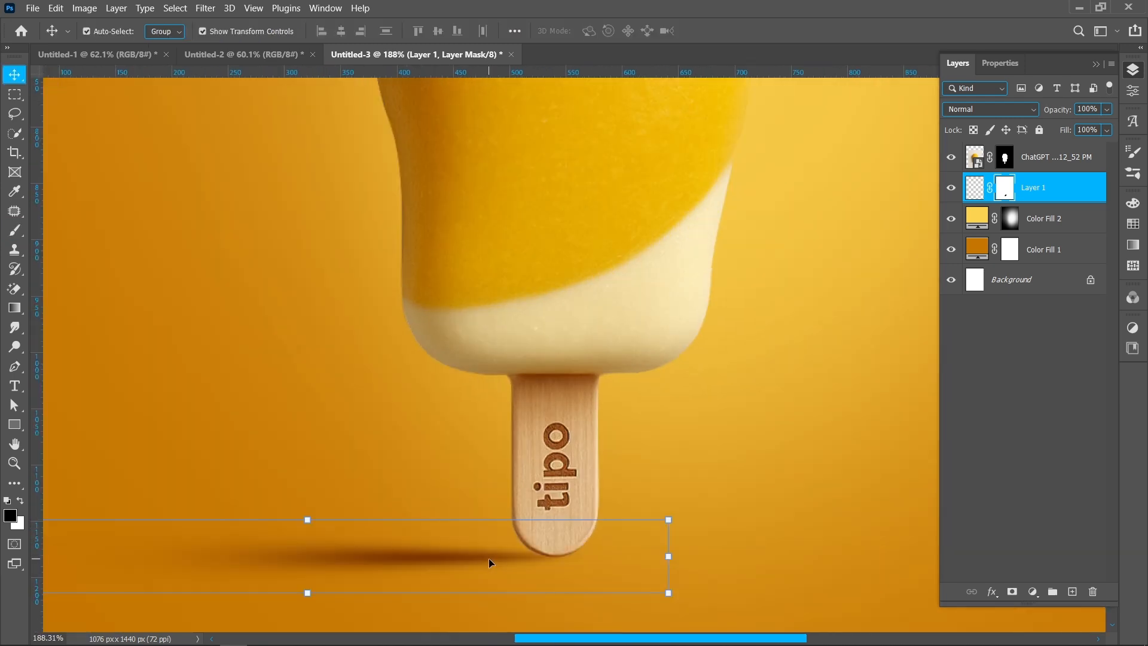
{"action": "right_click", "coordinate": [369, 539]}
{"action": "left_click", "coordinate": [359, 287]}
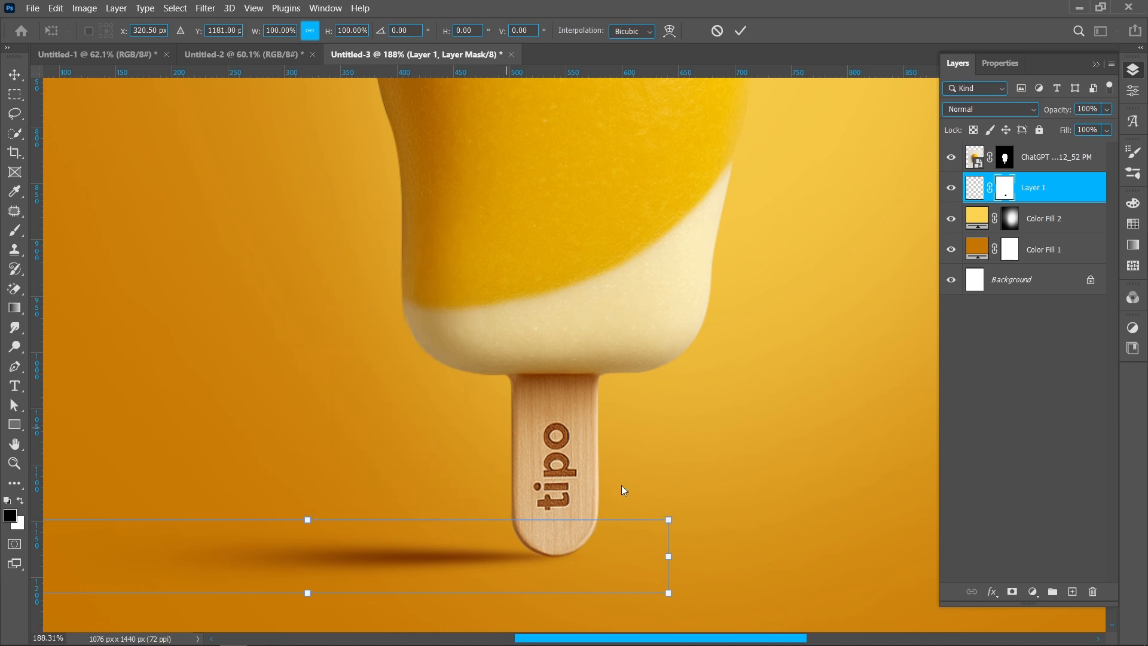
{"action": "left_click_drag", "start_coordinate": [668, 520], "coordinate": [664, 591]}
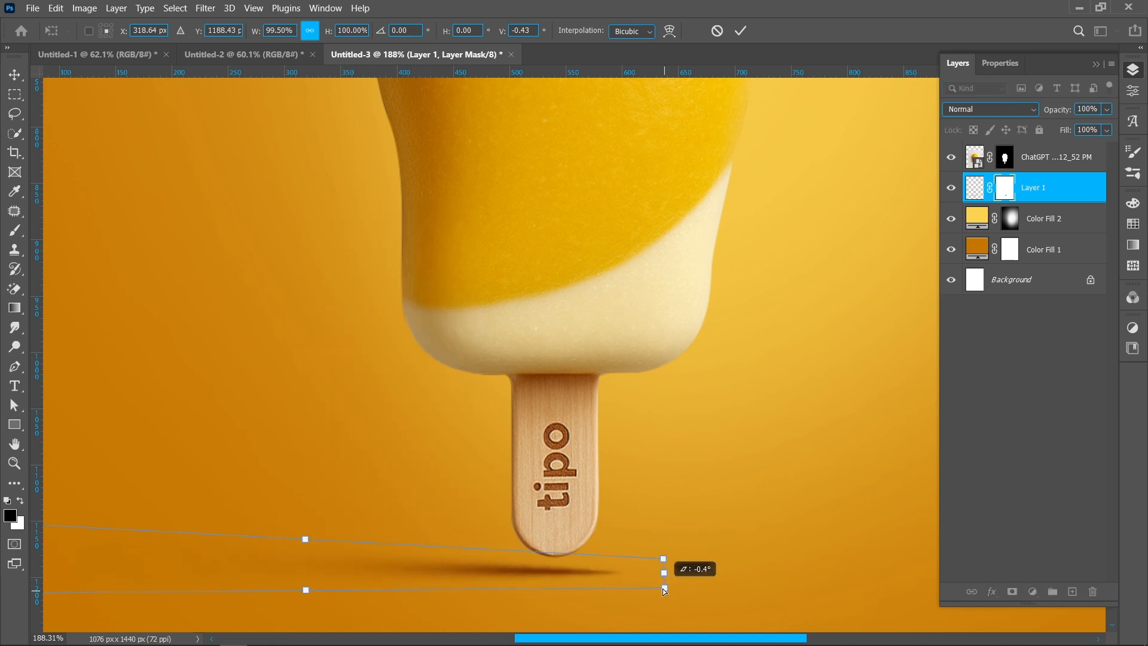
{"action": "scroll", "coordinate": [705, 550], "scroll_direction": "down", "scroll_amount": 4}
{"action": "left_click_drag", "start_coordinate": [188, 530], "coordinate": [153, 515]}
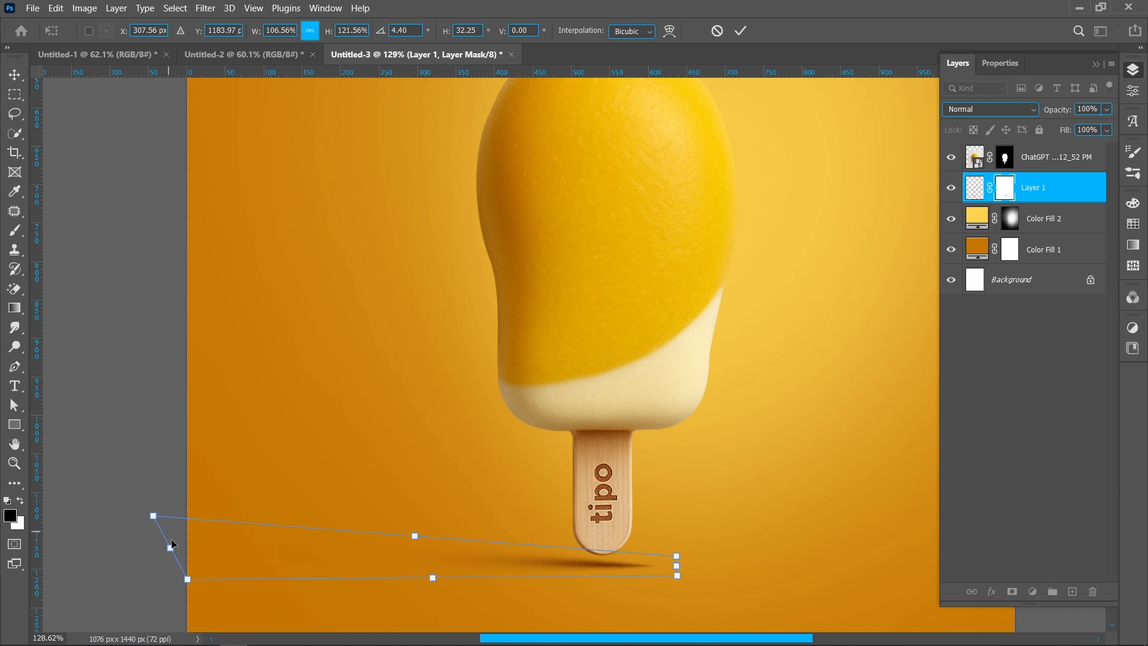
{"action": "left_click_drag", "start_coordinate": [185, 580], "coordinate": [40, 577]}
{"action": "left_click_drag", "start_coordinate": [121, 543], "coordinate": [85, 543]}
{"action": "left_click", "coordinate": [740, 34]}
Step: Reposition the shadow under the stick's tip and readjust its far left end with another transform
{"action": "left_click_drag", "start_coordinate": [587, 561], "coordinate": [522, 556]}
{"action": "scroll", "coordinate": [532, 535], "scroll_direction": "down", "scroll_amount": 3}
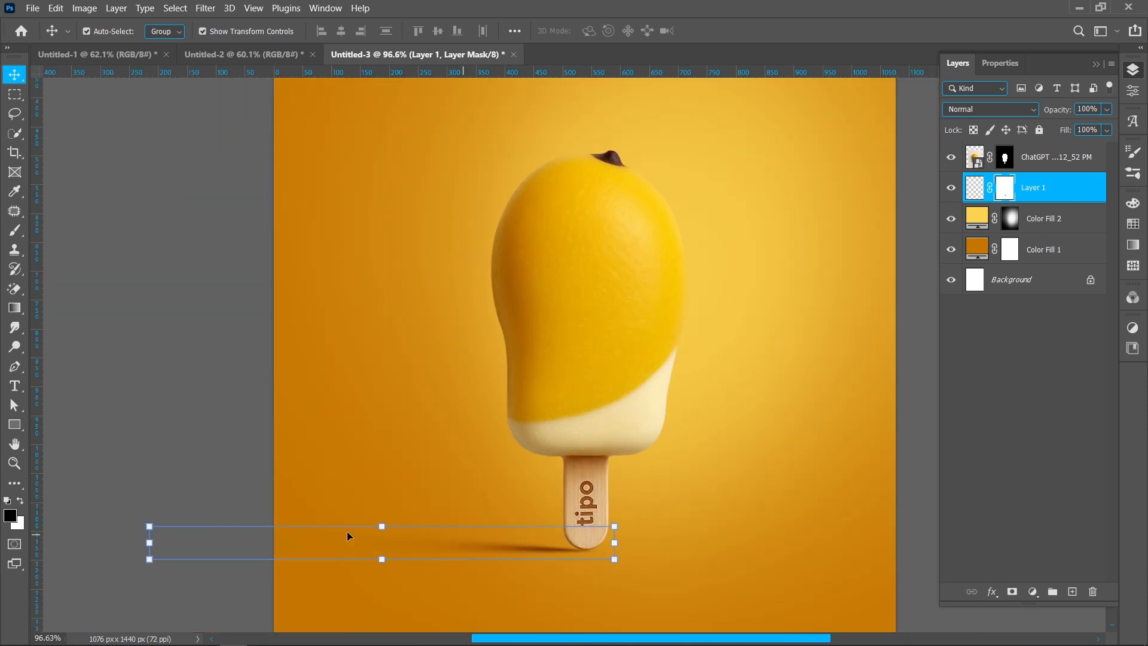
{"action": "key", "text": "ctrl+t"}
{"action": "left_click_drag", "start_coordinate": [140, 514], "coordinate": [128, 522]}
{"action": "key", "text": "Return"}
{"action": "scroll", "coordinate": [635, 554], "scroll_direction": "up", "scroll_amount": 5}
{"action": "mouse_move", "coordinate": [479, 539]}
{"action": "left_mouse_down"}
{"action": "mouse_move", "coordinate": [479, 557]}
{"action": "mouse_move", "coordinate": [473, 548]}
{"action": "left_mouse_up"}
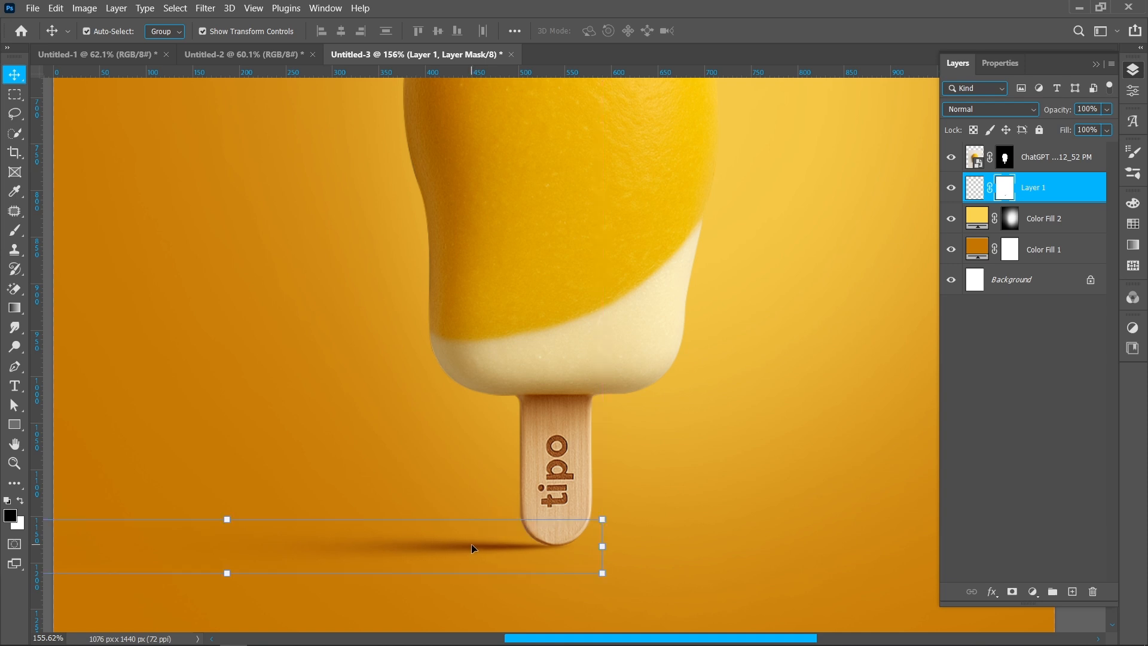
Step: Add a new layer above the ice cream layer and clip it to the ice cream with a clipping mask
{"action": "scroll", "coordinate": [473, 548], "scroll_direction": "up", "scroll_amount": 6}
{"action": "left_click", "coordinate": [577, 535]}
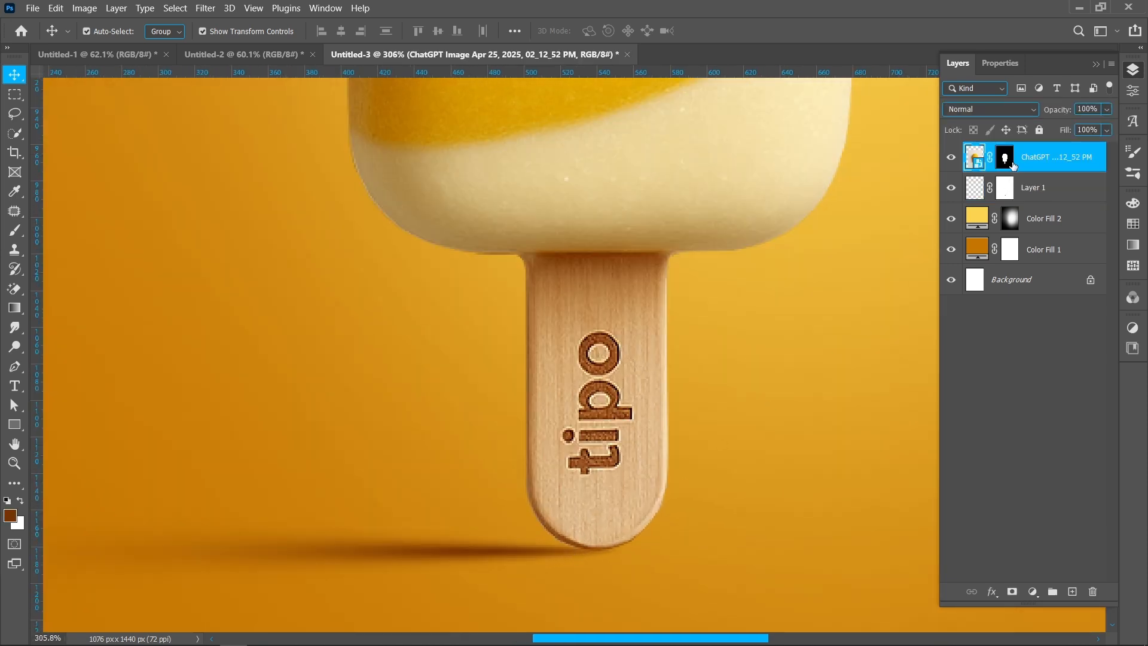
{"action": "left_click", "coordinate": [1071, 592]}
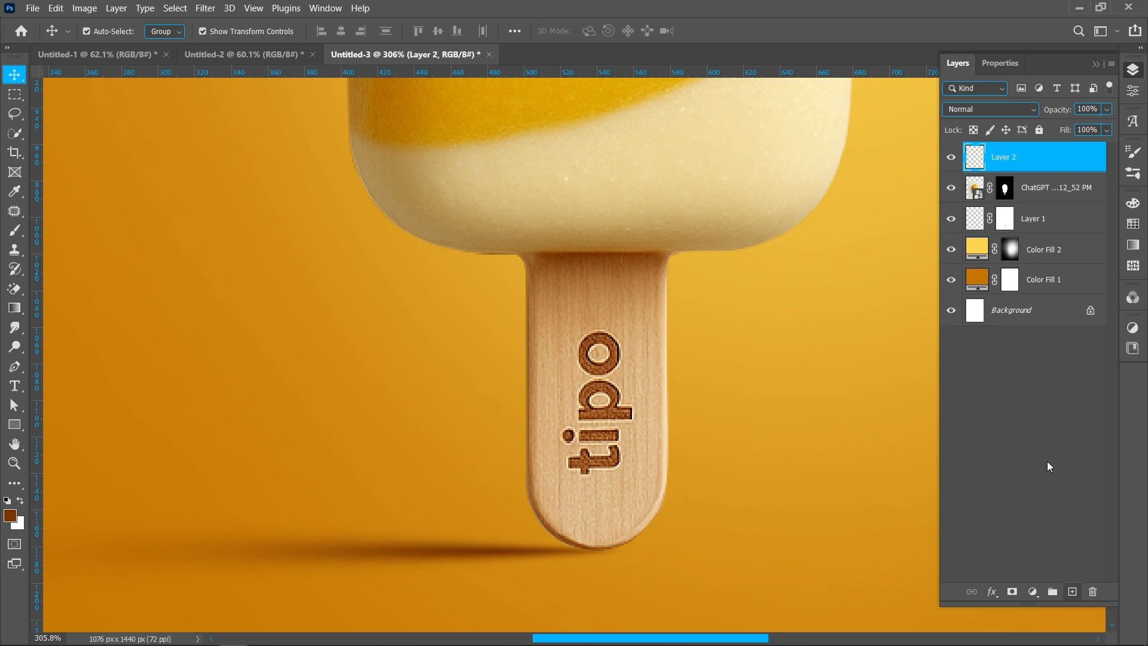
{"action": "right_click", "coordinate": [1024, 163]}
{"action": "left_click", "coordinate": [913, 308]}
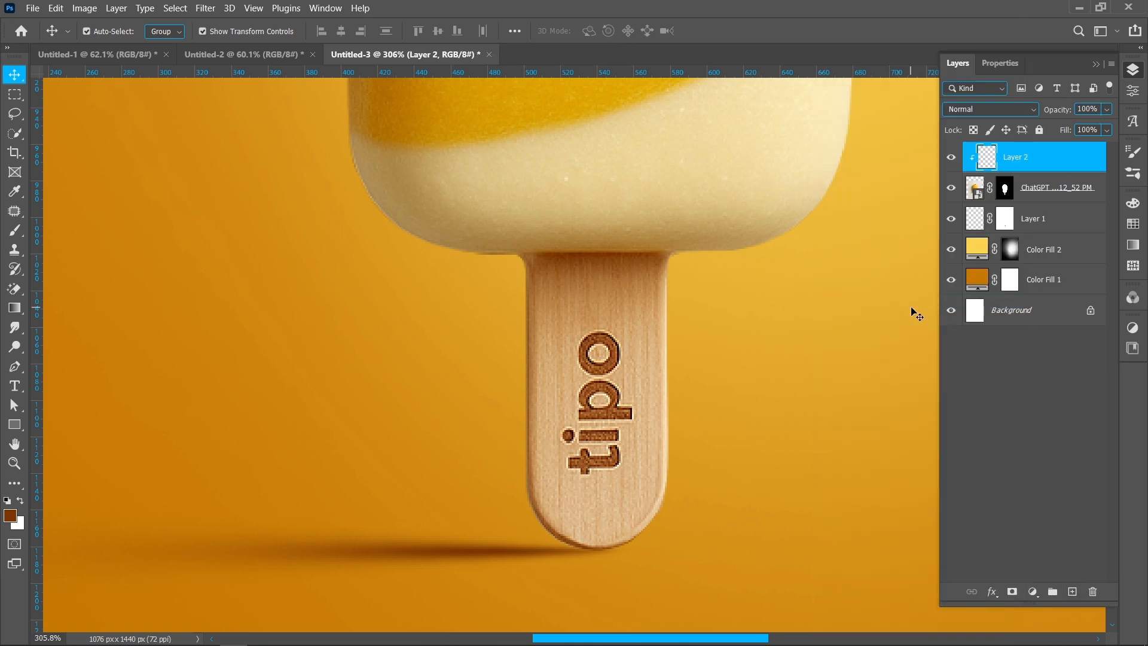
Step: Set the brush to a soft round tip of 25 px with 0% hardness for painting on the clipped layer
{"action": "left_click", "coordinate": [13, 231]}
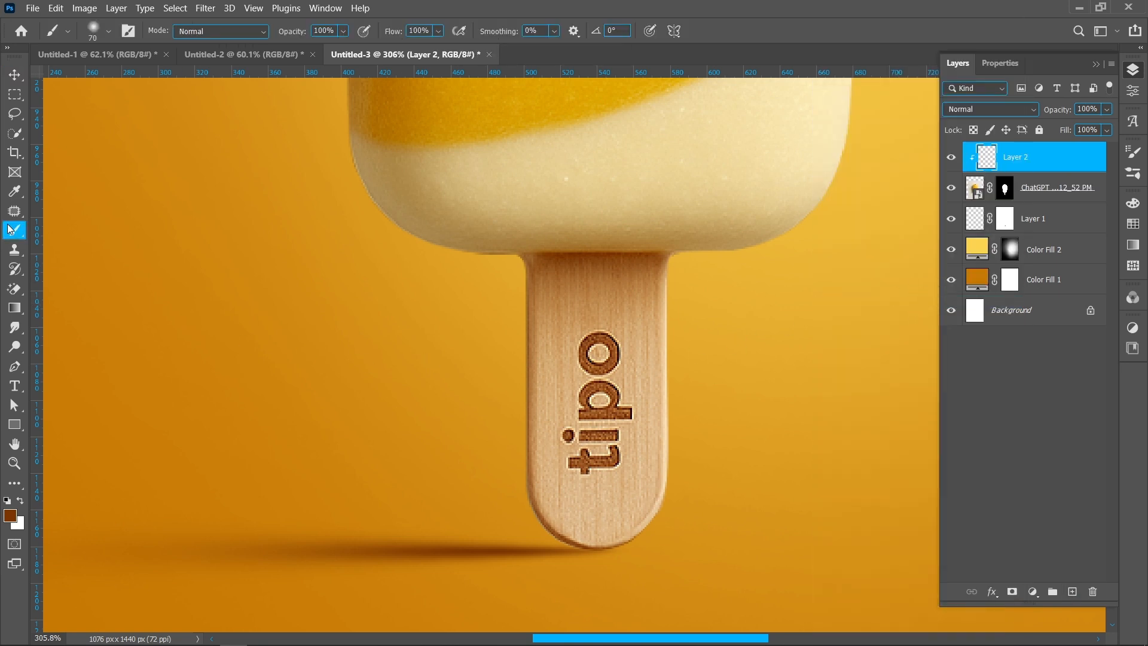
{"action": "right_click", "coordinate": [382, 376]}
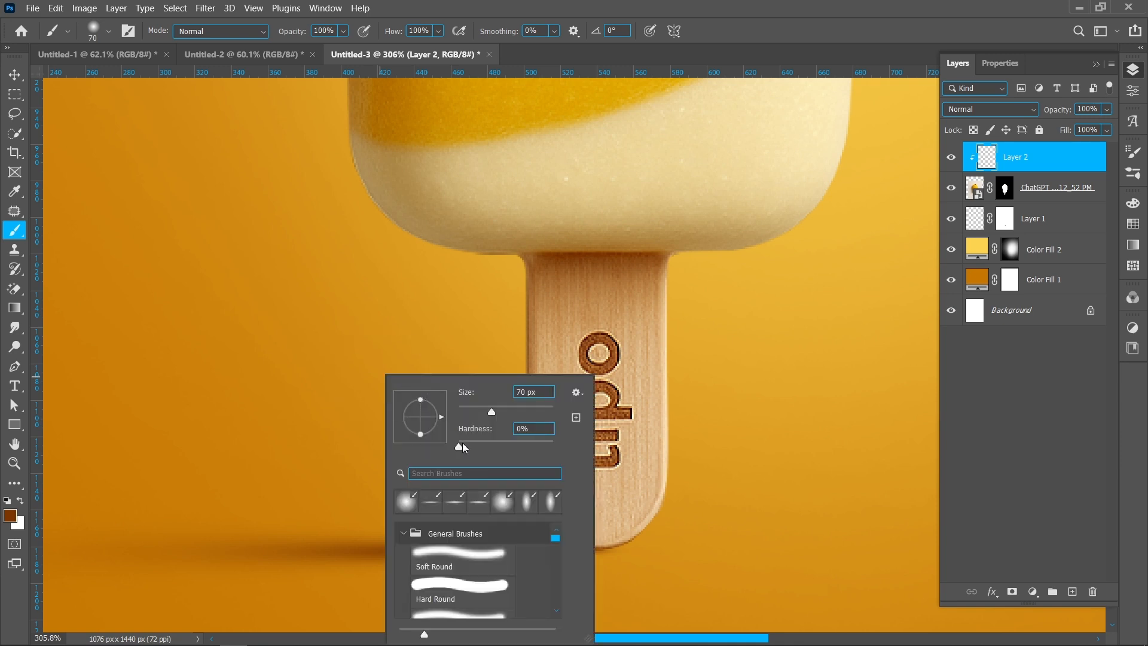
{"action": "key", "text": "Return"}
{"action": "right_click", "coordinate": [500, 489]}
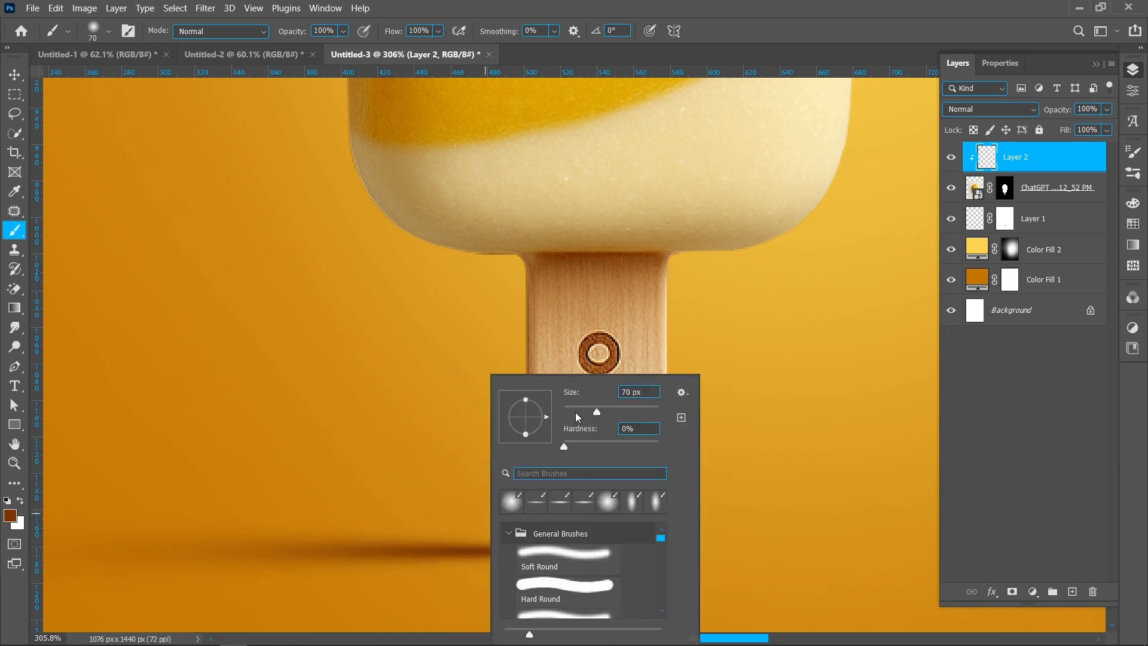
{"action": "key", "text": "Return"}
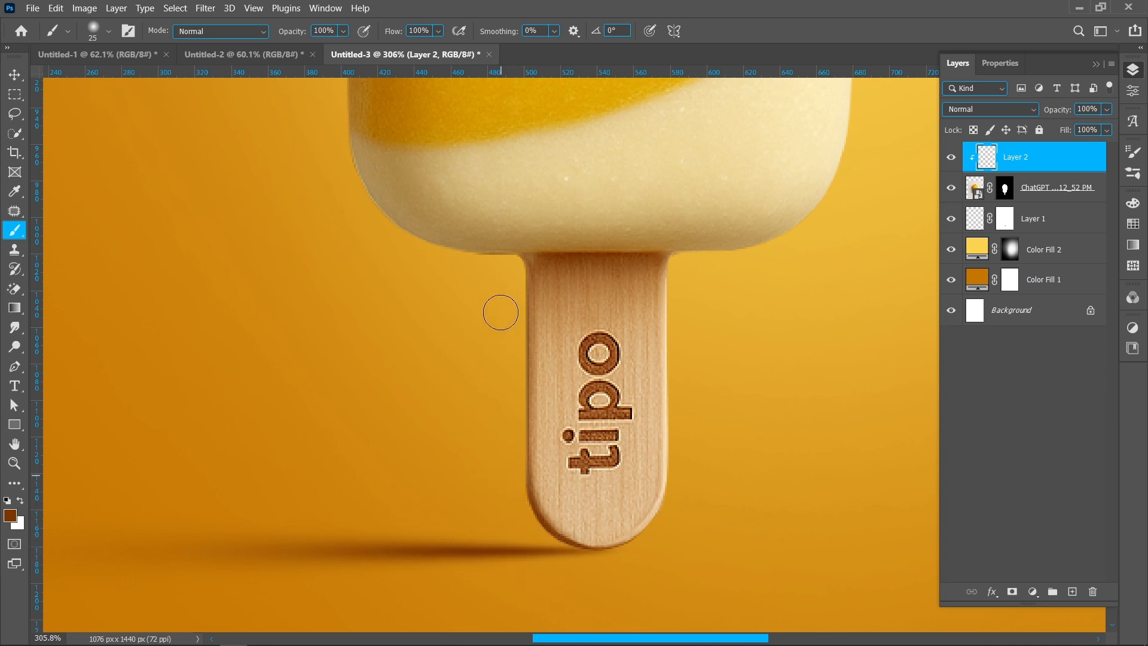
Step: Paint soft brown shading down the left edge of the wooden stick on the clipped layer
{"action": "left_click_drag", "start_coordinate": [507, 279], "coordinate": [508, 512]}
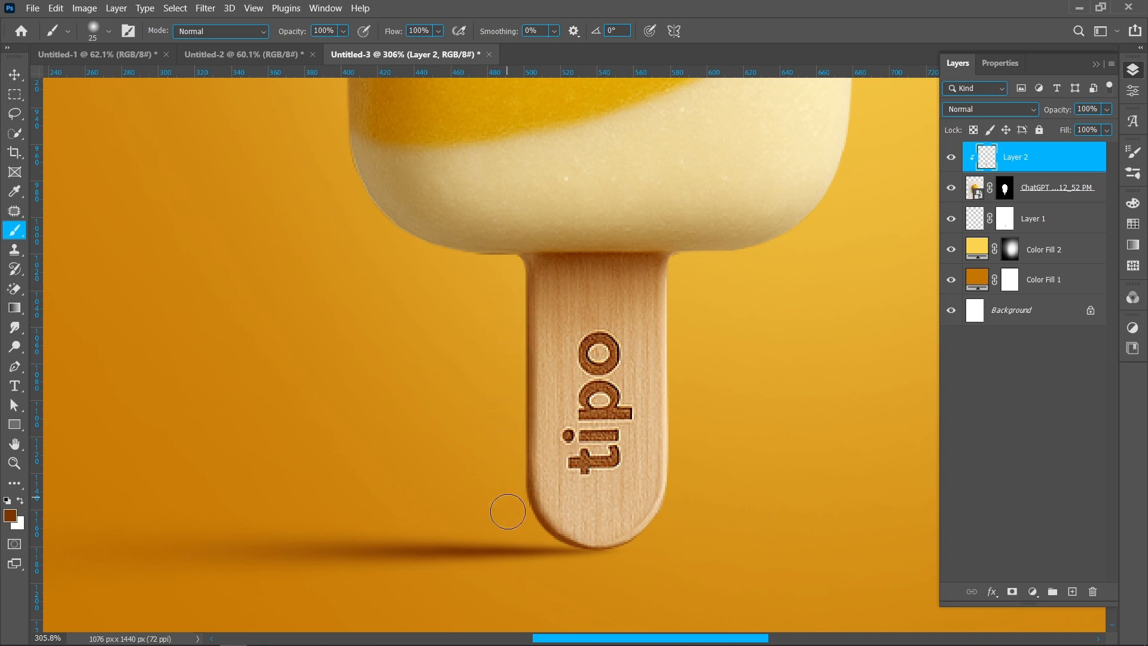
{"action": "scroll", "coordinate": [418, 299], "scroll_direction": "up", "scroll_amount": 2}
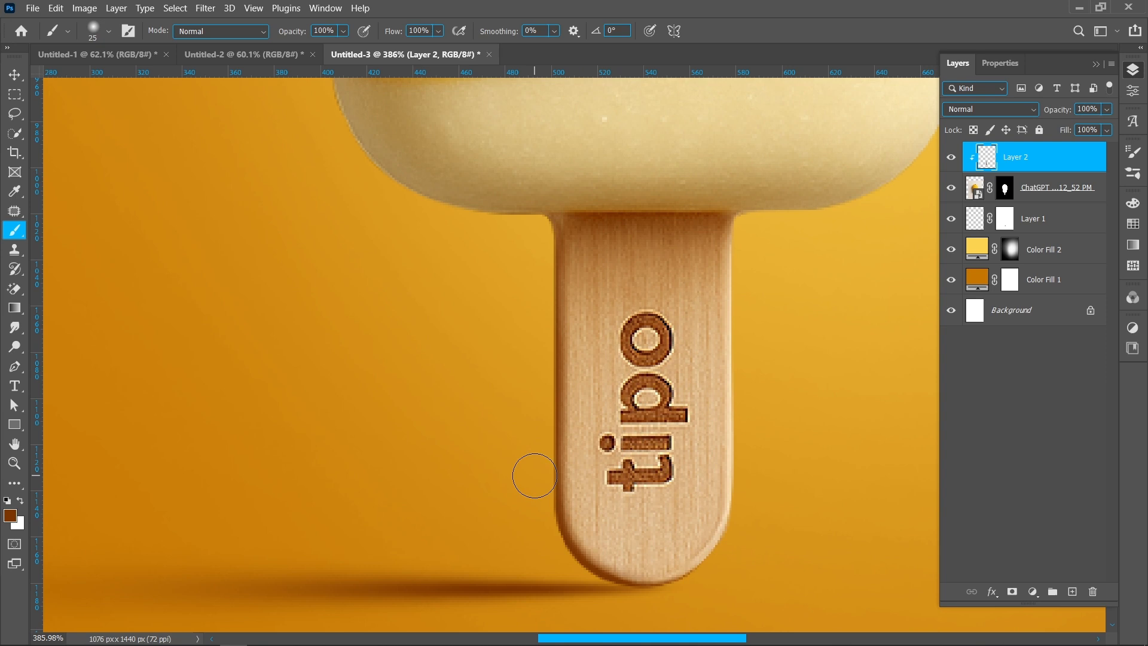
{"action": "scroll", "coordinate": [525, 474], "scroll_direction": "down", "scroll_amount": 10}
Step: Bring the "Fresh from Tipo" headline from the Untitled-2 document into the poster's upper-left area
{"action": "key", "text": "v"}
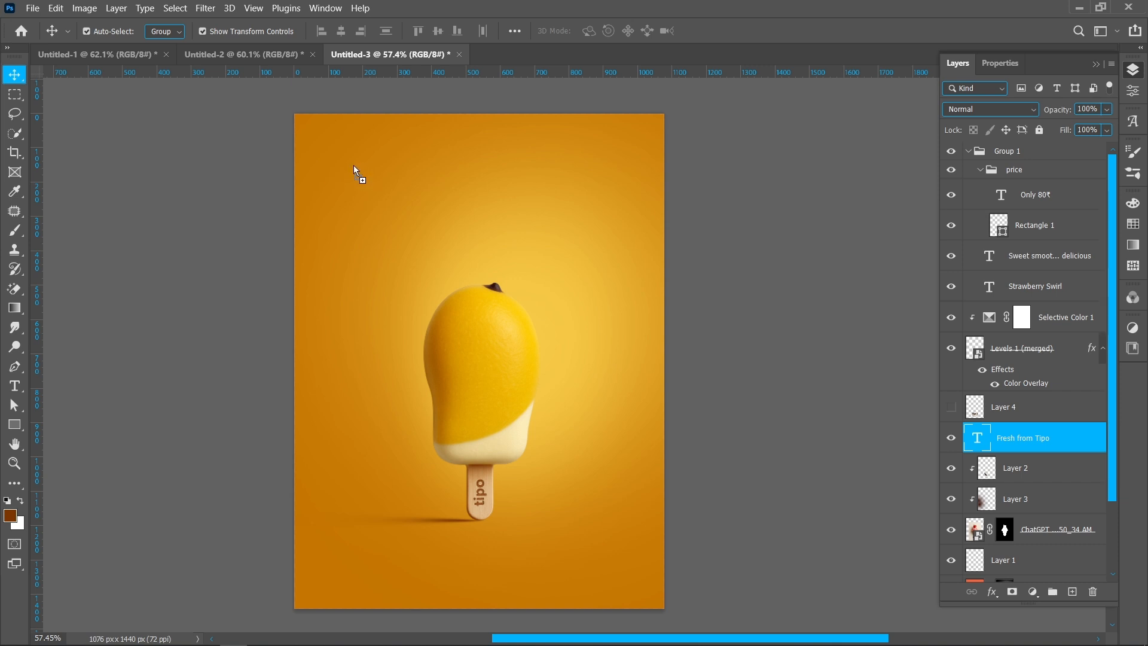
{"action": "left_click_drag", "start_coordinate": [353, 165], "coordinate": [354, 154]}
{"action": "left_click", "coordinate": [220, 208]}
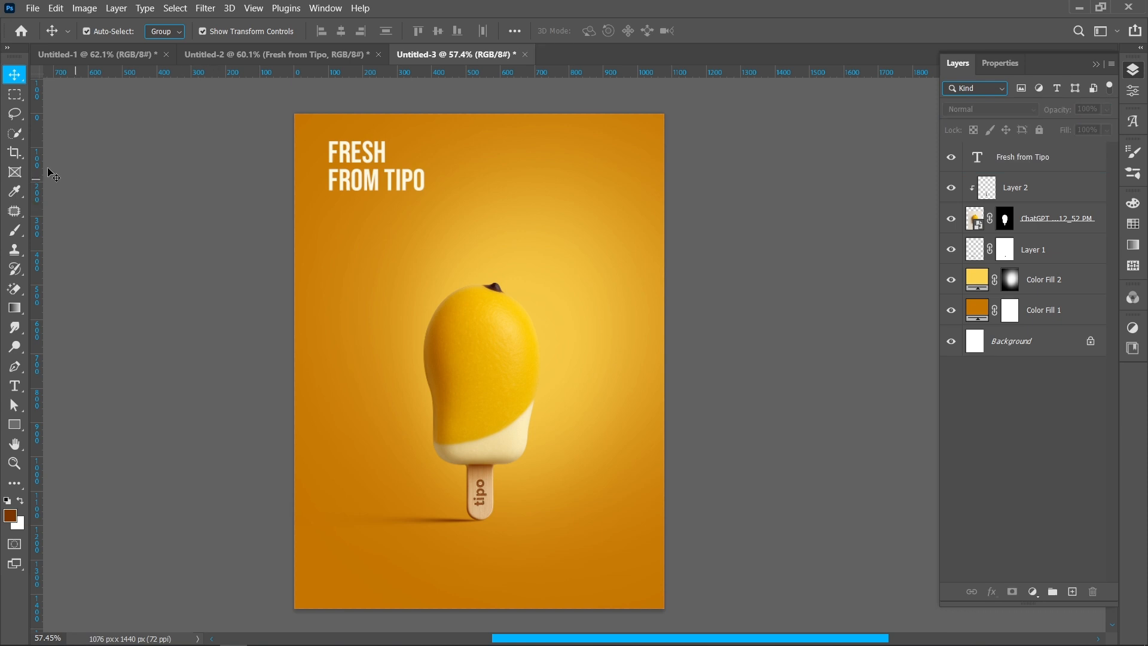
Step: Add guides about 100 px from the canvas's left edge and 97 px from its top, and align the headline to their corner
{"action": "left_click_drag", "start_coordinate": [38, 170], "coordinate": [329, 81]}
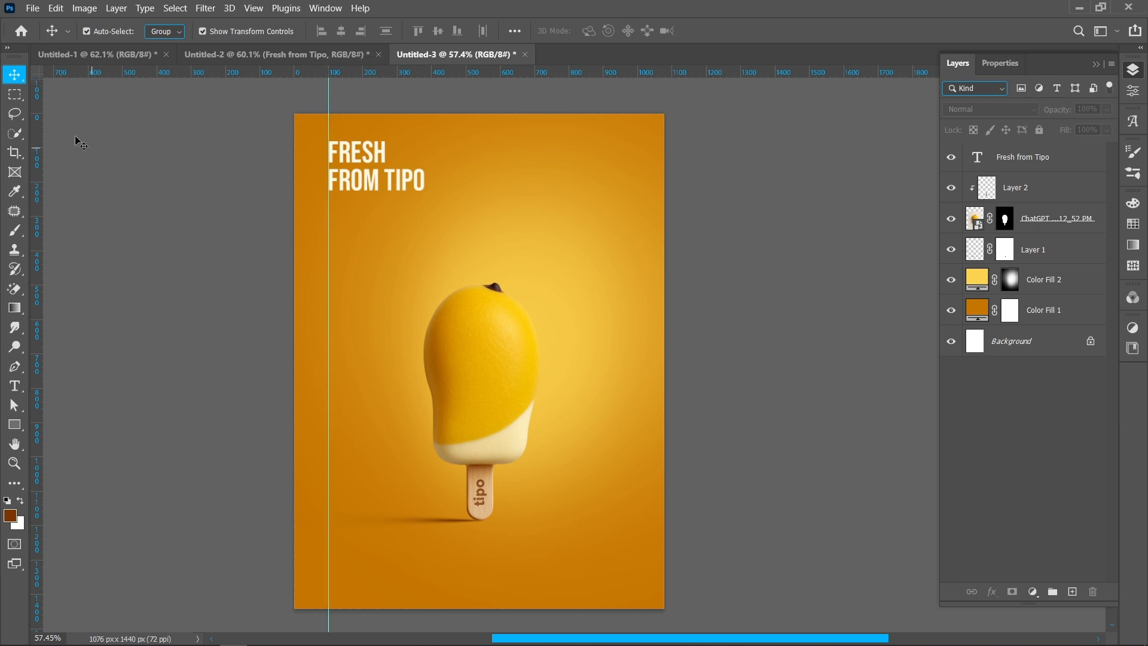
{"action": "left_click_drag", "start_coordinate": [76, 74], "coordinate": [60, 147]}
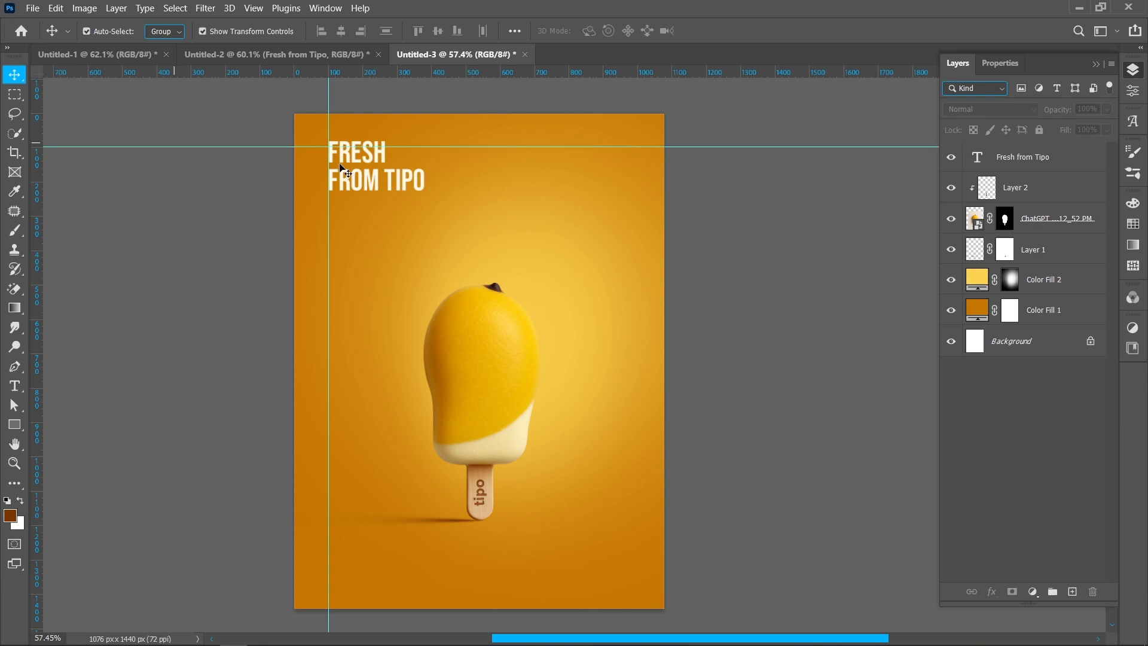
{"action": "left_click", "coordinate": [373, 185]}
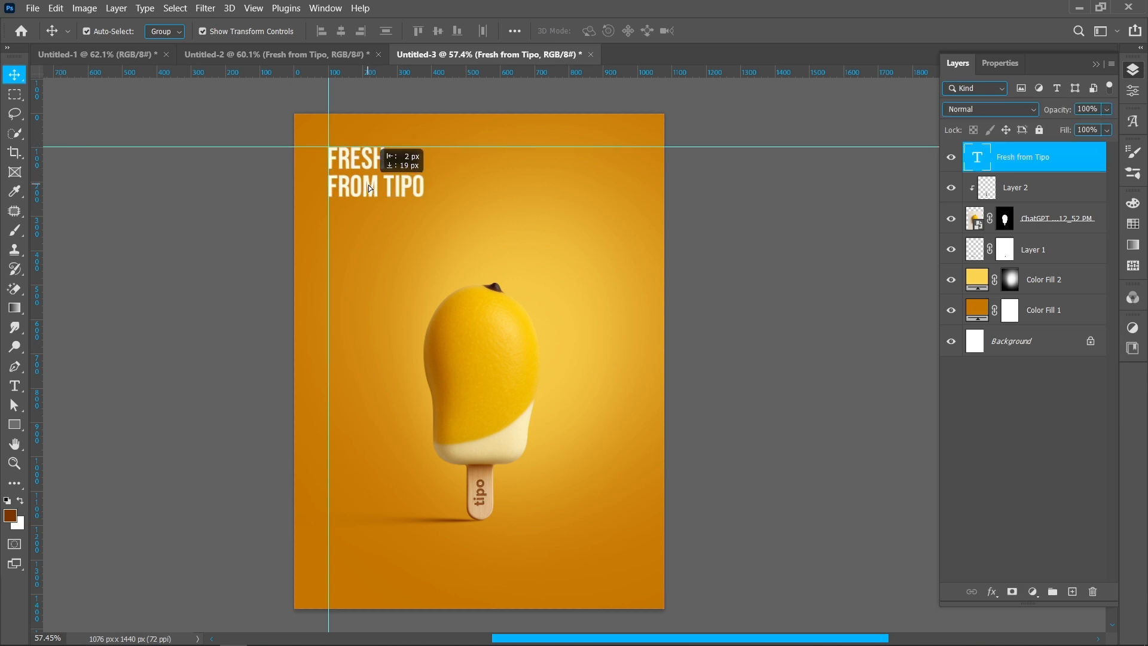
{"action": "scroll", "coordinate": [333, 148], "scroll_direction": "up", "scroll_amount": 5}
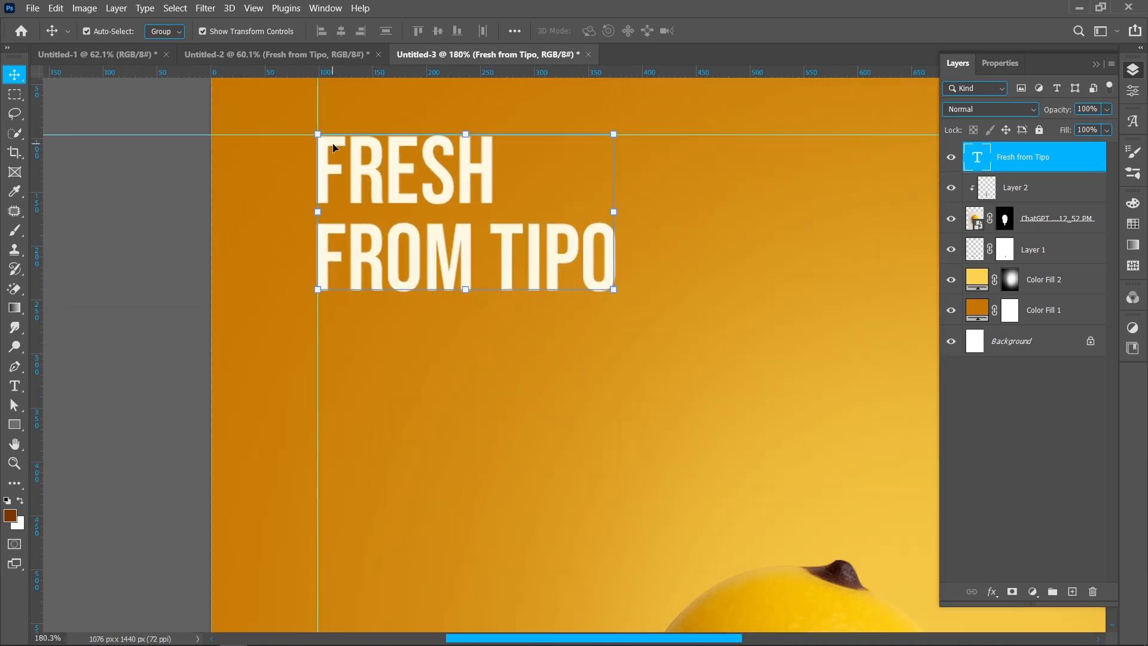
{"action": "scroll", "coordinate": [334, 147], "scroll_direction": "down", "scroll_amount": 3}
{"action": "left_click", "coordinate": [206, 215]}
{"action": "left_click_drag", "start_coordinate": [377, 176], "coordinate": [285, 207]}
Step: Draw a 100 × 97 px rectangle in the canvas's upper-left corner up to the guides, with no stroke and an orange fill
{"action": "left_click", "coordinate": [14, 424]}
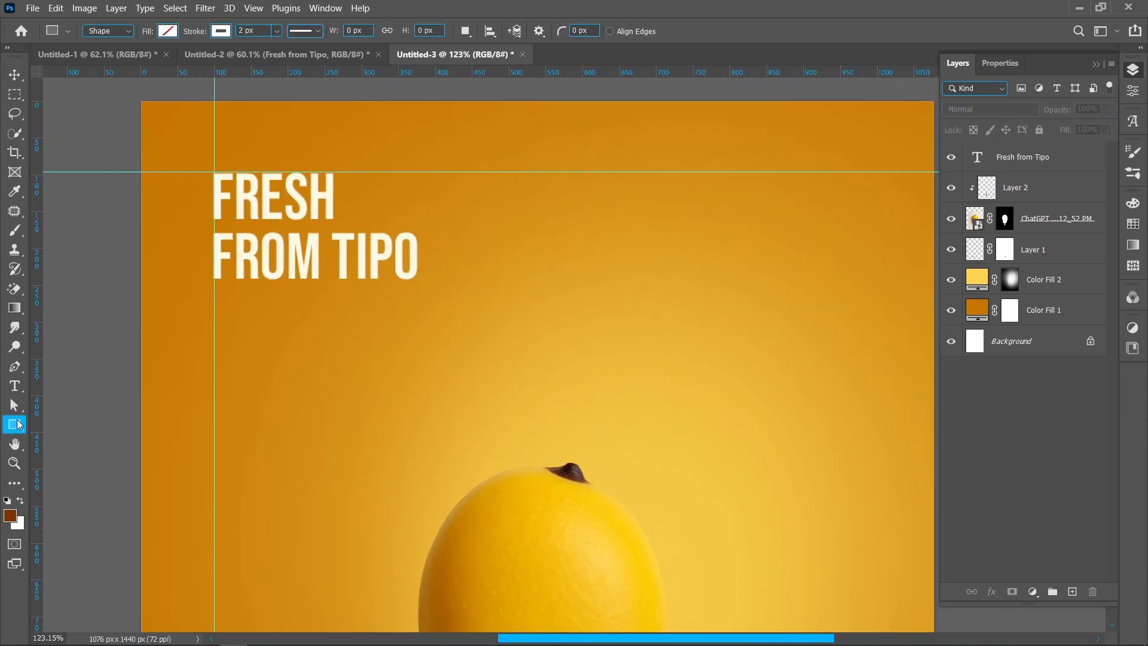
{"action": "left_click_drag", "start_coordinate": [213, 172], "coordinate": [141, 101]}
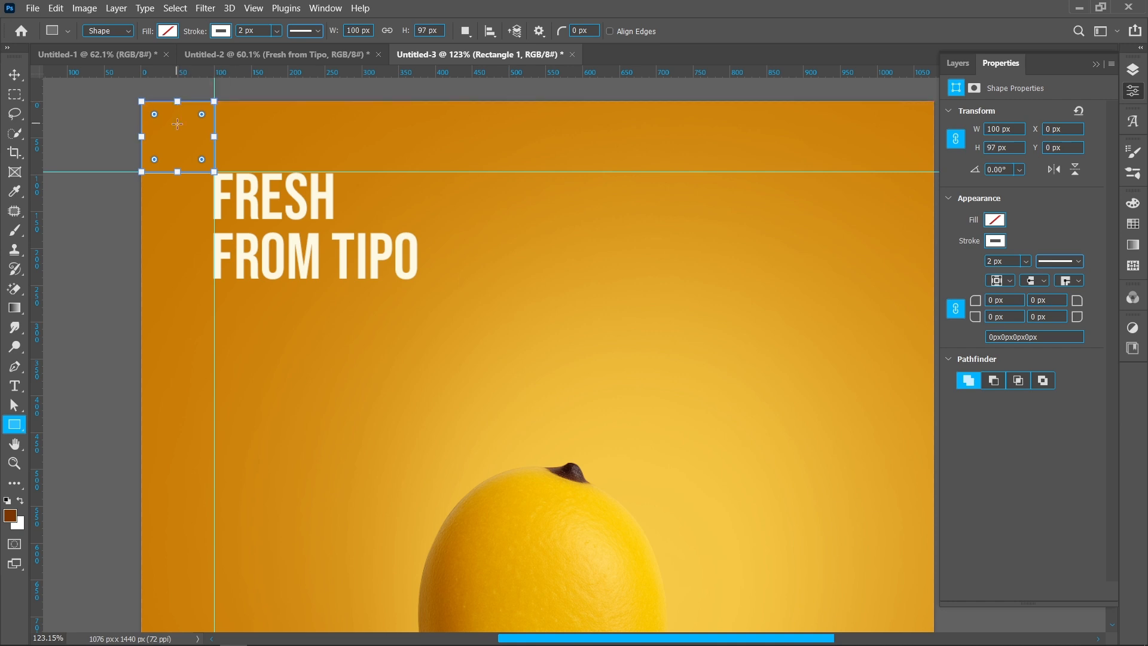
{"action": "left_click", "coordinate": [220, 31]}
{"action": "left_click", "coordinate": [133, 59]}
{"action": "left_click", "coordinate": [168, 31]}
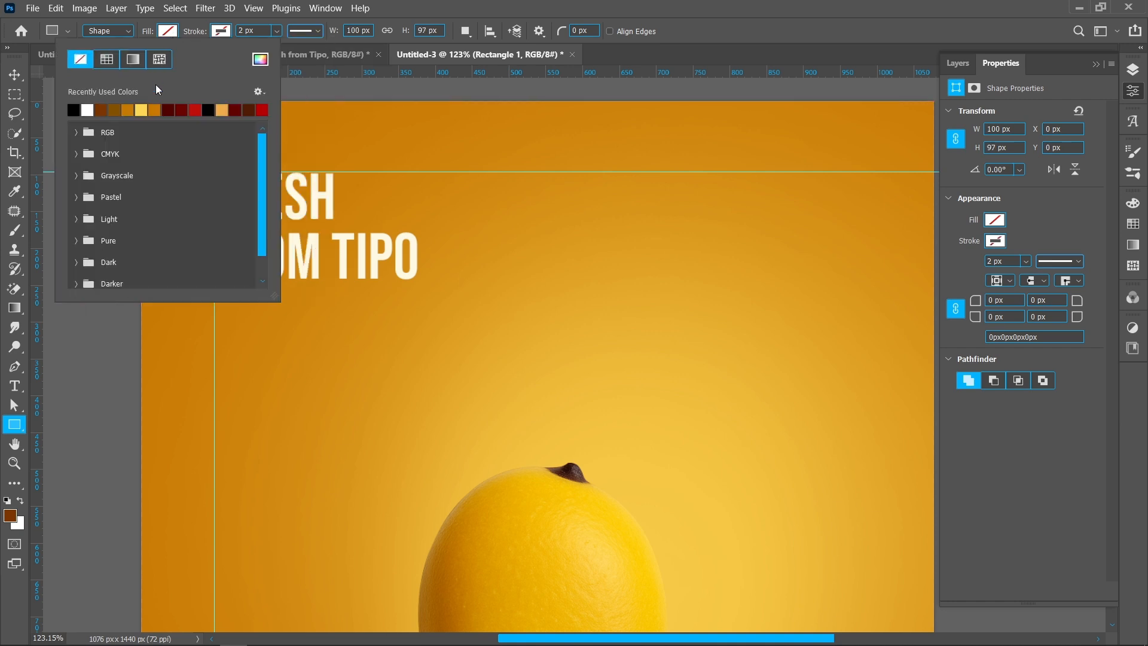
{"action": "left_click", "coordinate": [152, 108]}
Step: Align the margin rectangle to the canvas's right and bottom edges
{"action": "key", "text": "v"}
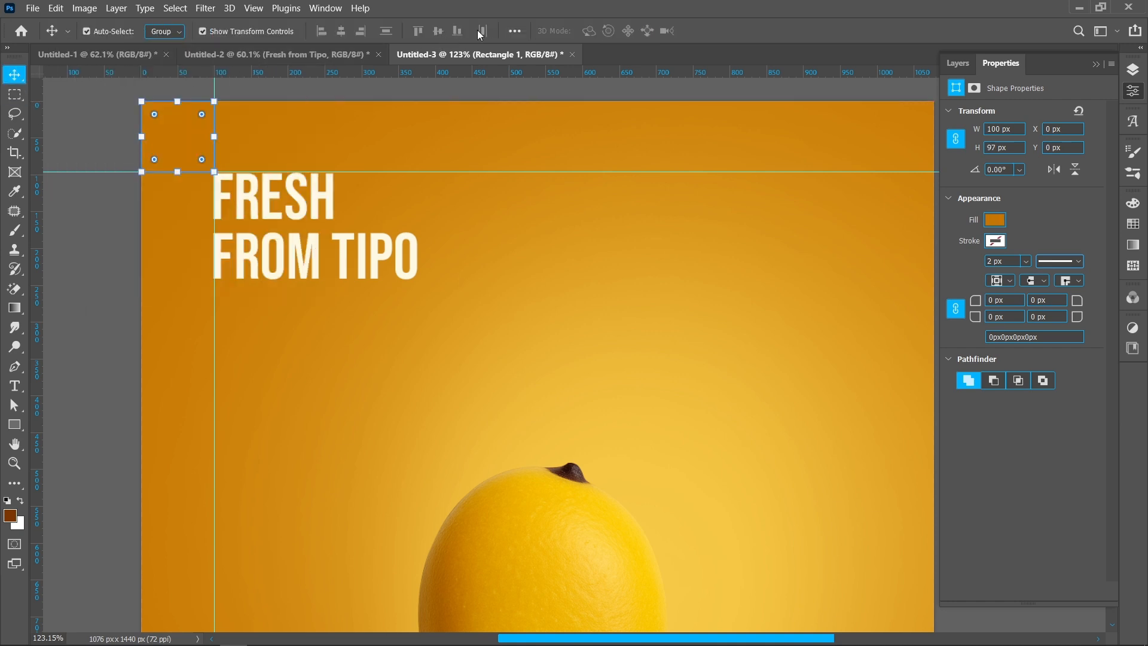
{"action": "left_click", "coordinate": [515, 31]}
{"action": "left_click", "coordinate": [562, 190]}
{"action": "left_click", "coordinate": [495, 70]}
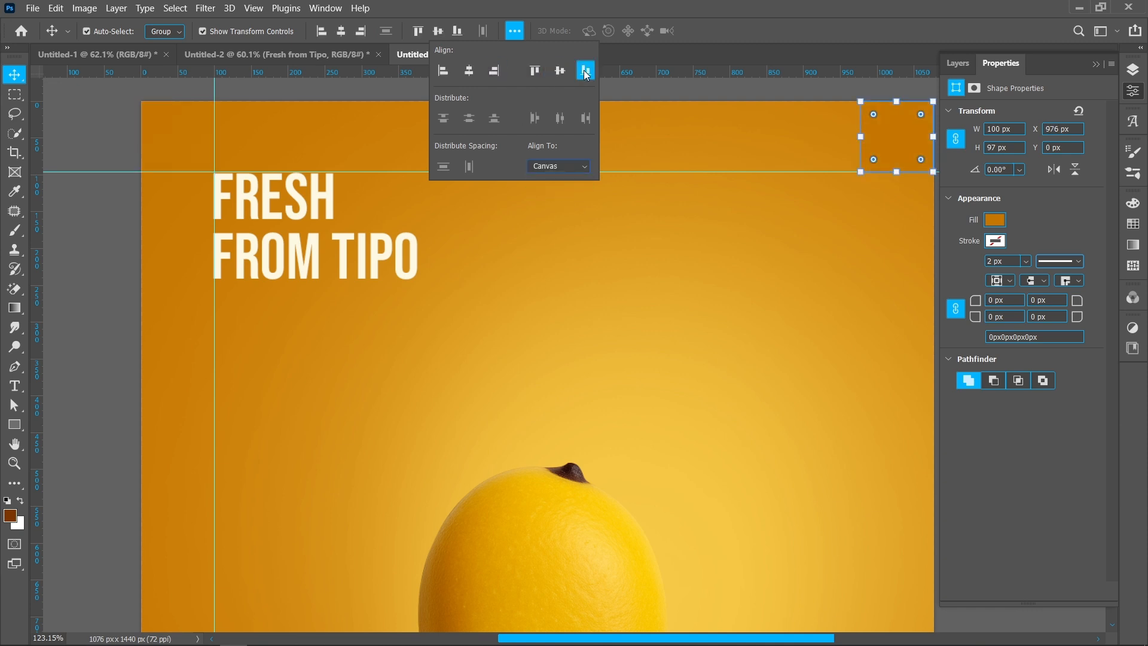
{"action": "left_click", "coordinate": [585, 70]}
{"action": "left_click", "coordinate": [461, 249]}
Step: Select the rectangle in the canvas's lower-right corner and change its fill to white
{"action": "scroll", "coordinate": [458, 247], "scroll_direction": "down", "scroll_amount": 2}
{"action": "scroll", "coordinate": [458, 251], "scroll_direction": "down", "scroll_amount": 2}
{"action": "scroll", "coordinate": [586, 516], "scroll_direction": "up", "scroll_amount": 1}
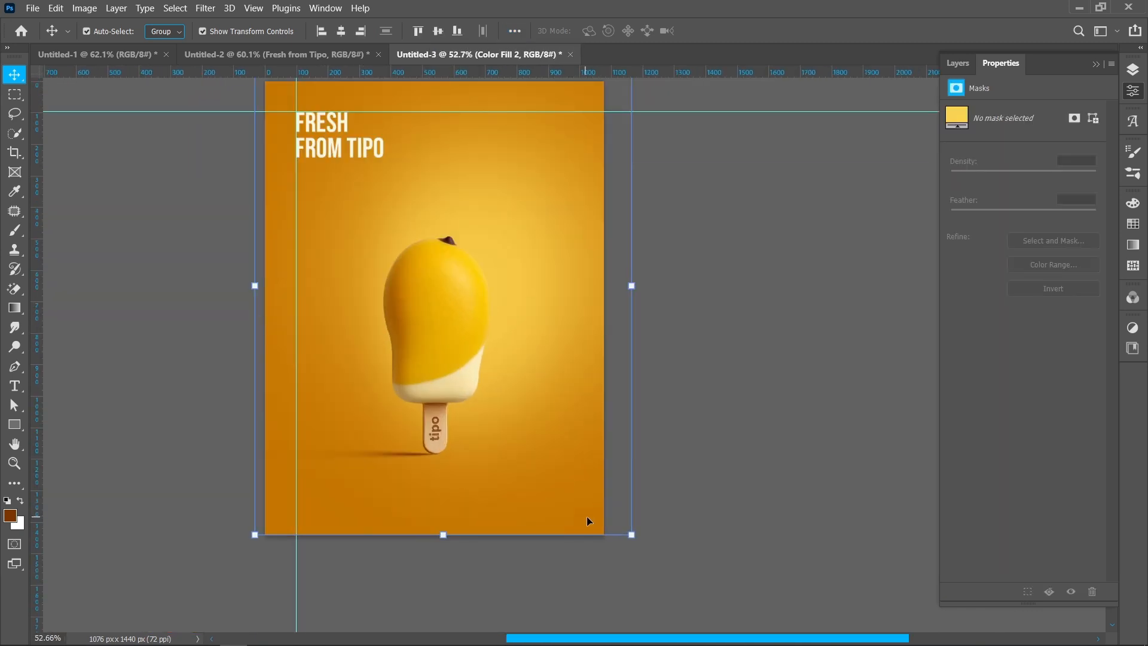
{"action": "left_click", "coordinate": [593, 533]}
{"action": "scroll", "coordinate": [589, 528], "scroll_direction": "up", "scroll_amount": 5}
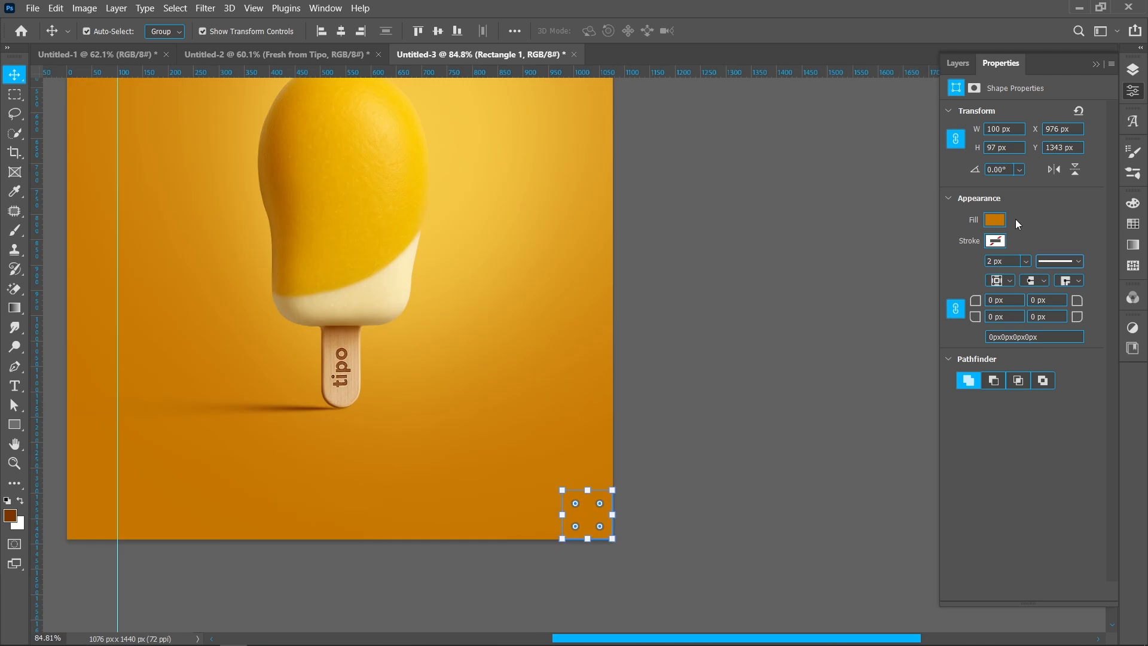
{"action": "left_click", "coordinate": [997, 219]}
{"action": "left_click", "coordinate": [969, 299]}
{"action": "left_click", "coordinate": [801, 351]}
{"action": "left_click", "coordinate": [806, 353]}
Step: Add guides along the white rectangle's left and top edges, and delete the rectangle
{"action": "left_click_drag", "start_coordinate": [36, 418], "coordinate": [565, 509]}
{"action": "left_click", "coordinate": [583, 514]}
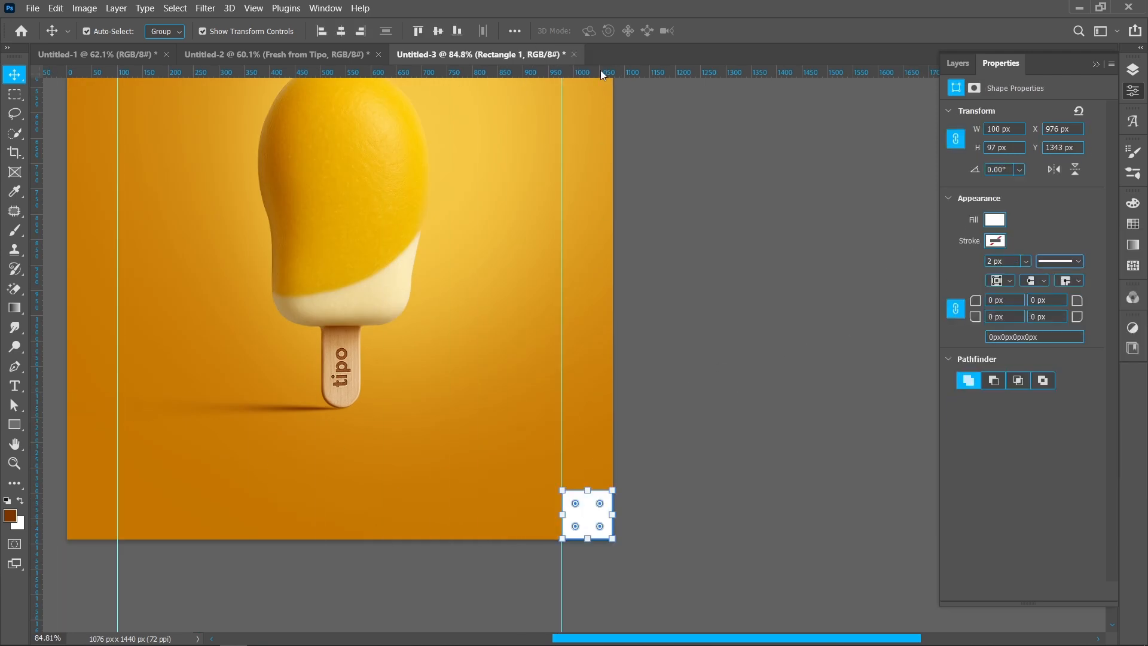
{"action": "left_click_drag", "start_coordinate": [600, 70], "coordinate": [597, 490]}
{"action": "key", "text": "Delete"}
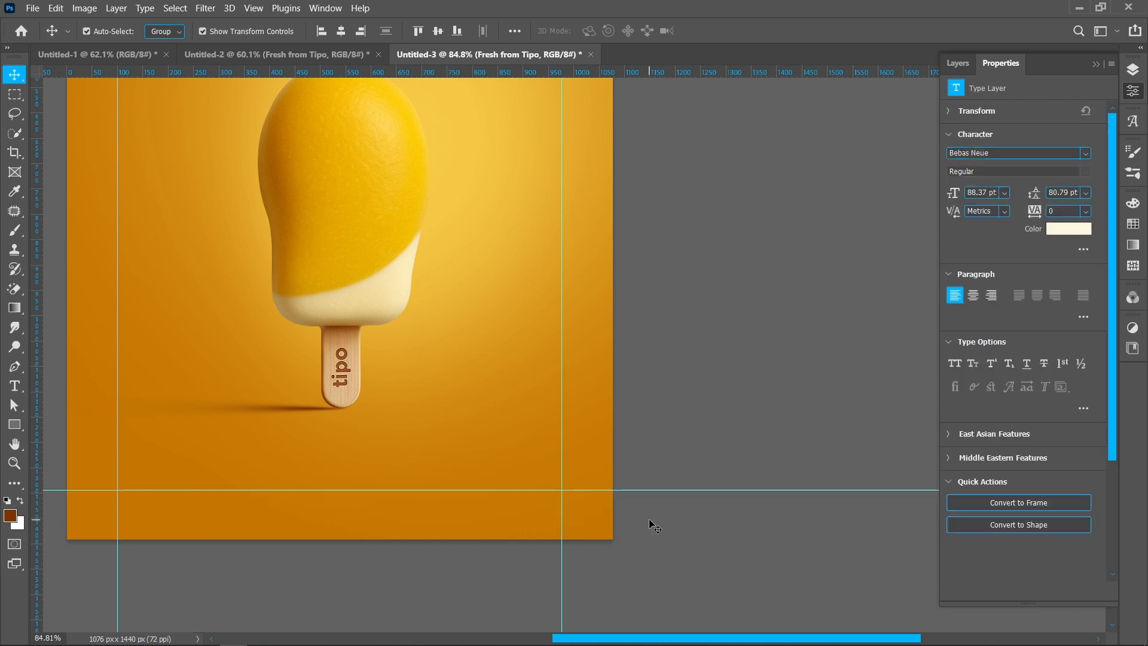
Step: Bring the Tipo Ice Cream logo into the poster and place it in the lower-right corner of the guides
{"action": "left_click_drag", "start_coordinate": [397, 371], "coordinate": [484, 435]}
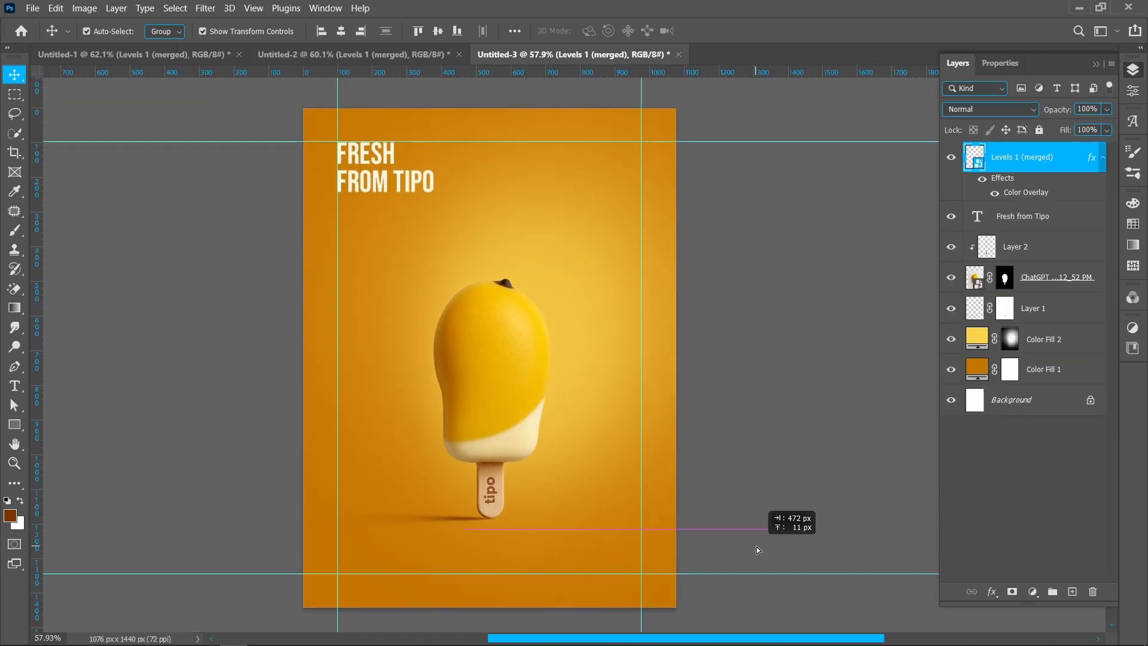
{"action": "left_click_drag", "start_coordinate": [757, 550], "coordinate": [614, 560]}
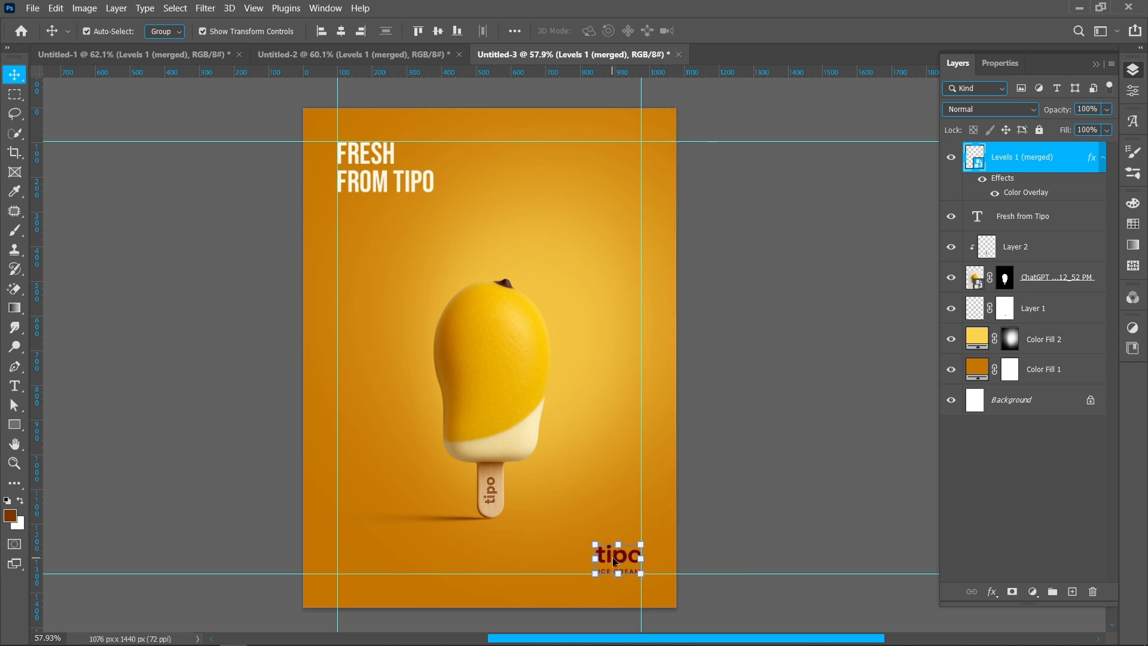
{"action": "left_click", "coordinate": [737, 547]}
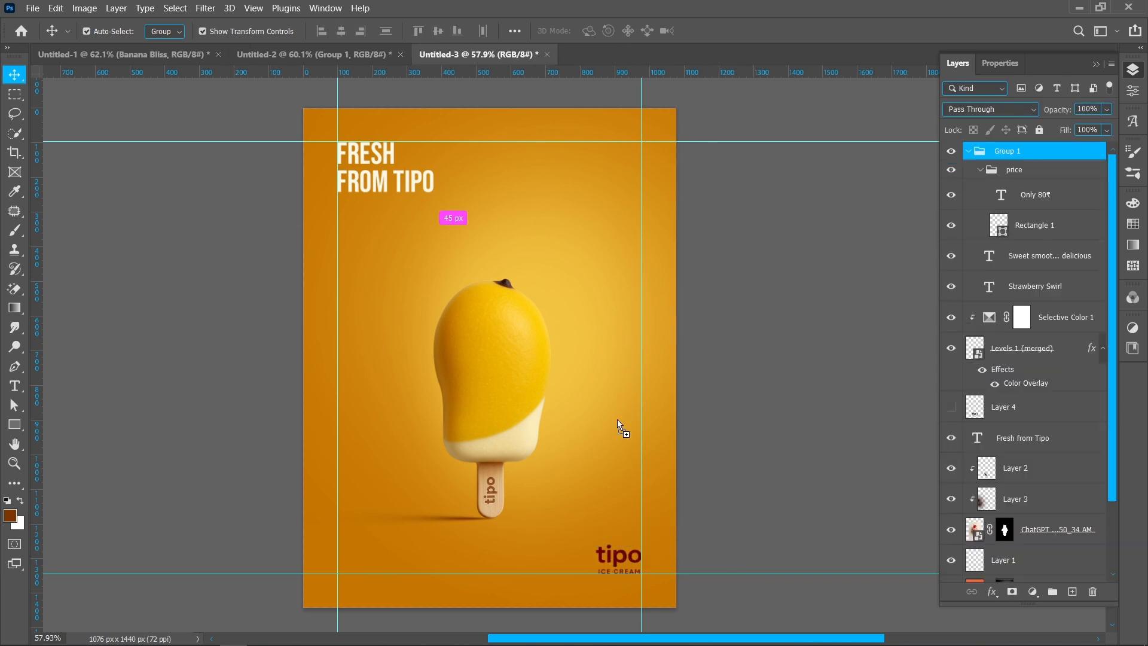
Step: Place the copied product text beside the ice cream's lower right and change its title to "Mango Magic"
{"action": "left_click", "coordinate": [568, 392]}
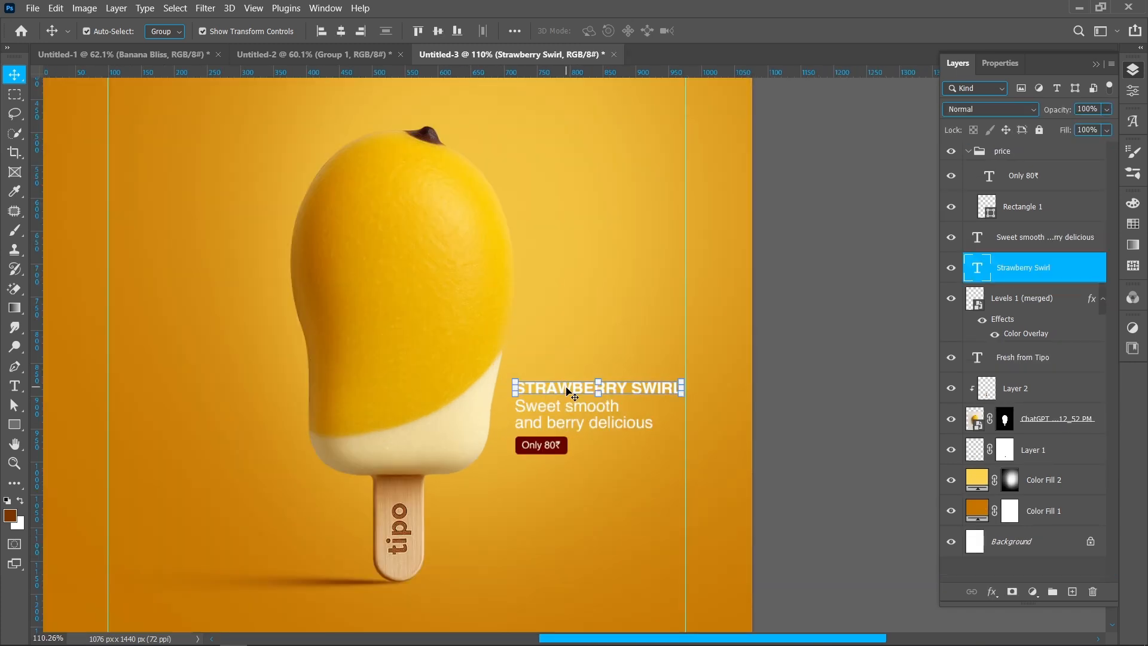
{"action": "double_click", "coordinate": [568, 391]}
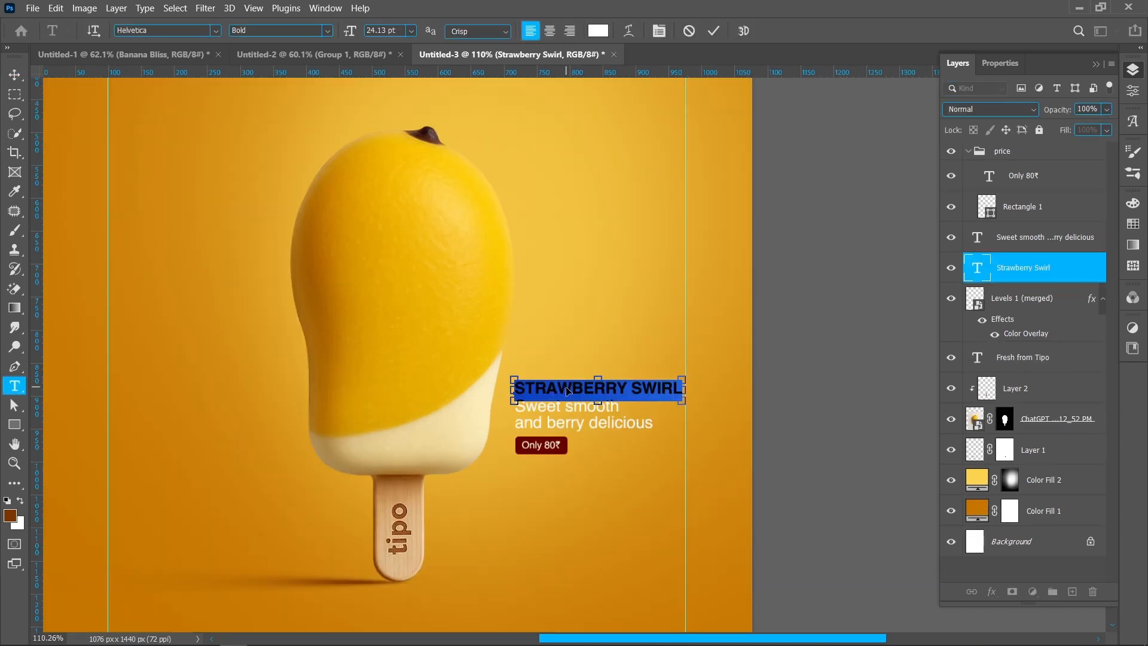
{"action": "key", "text": "ctrl+v"}
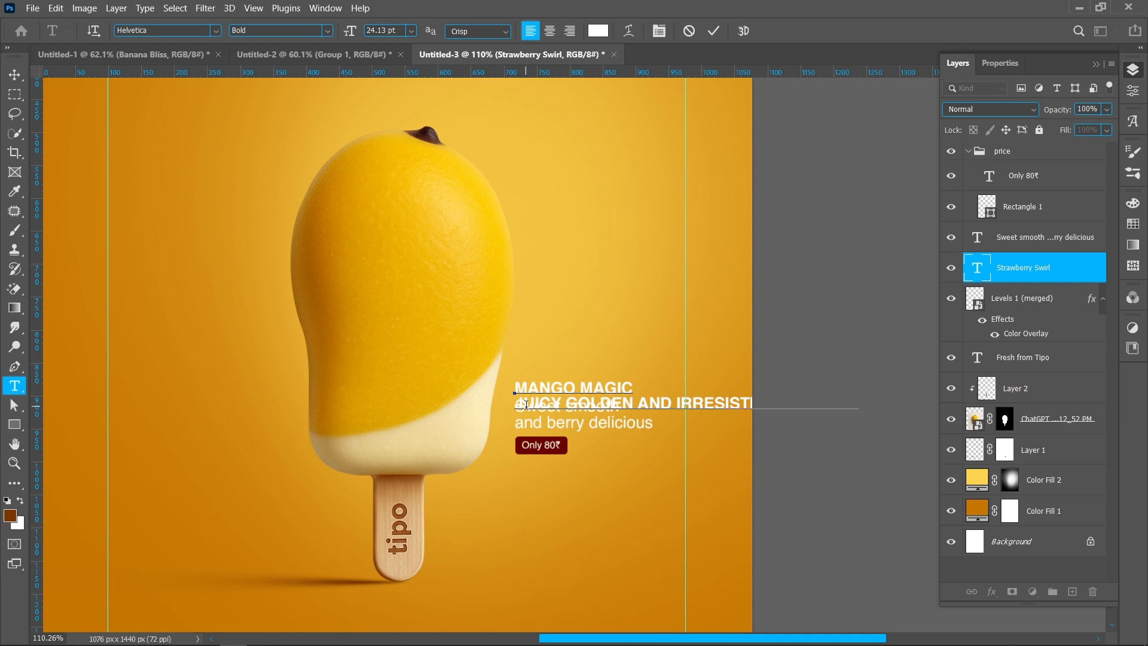
{"action": "left_click_drag", "start_coordinate": [518, 405], "coordinate": [981, 453]}
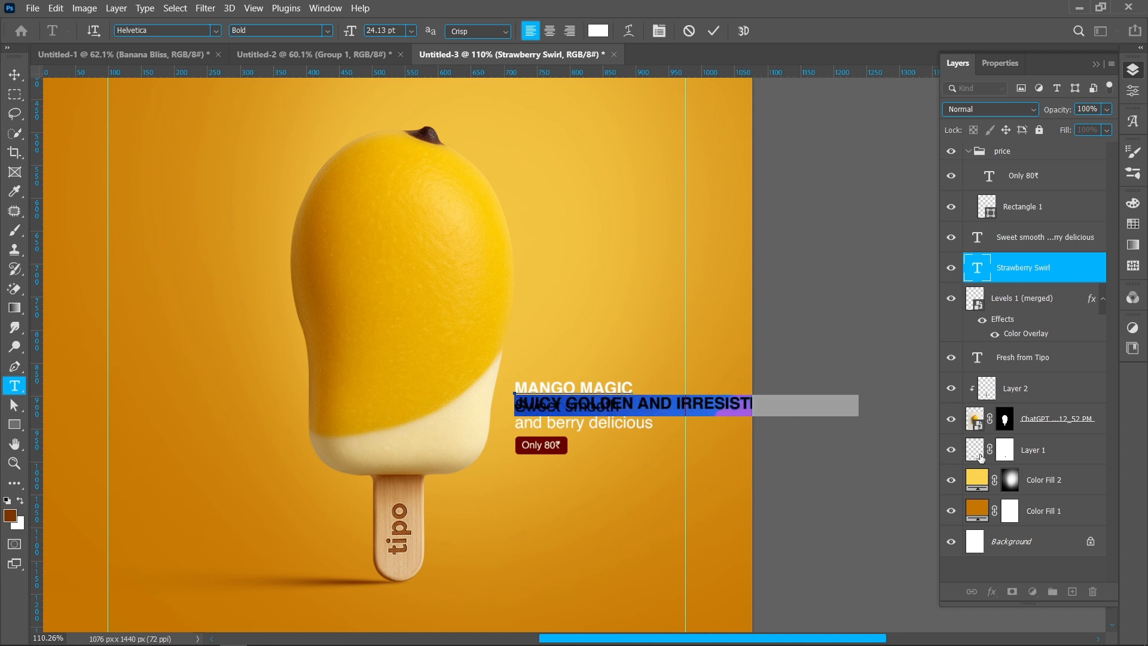
{"action": "key", "text": "BackSpace"}
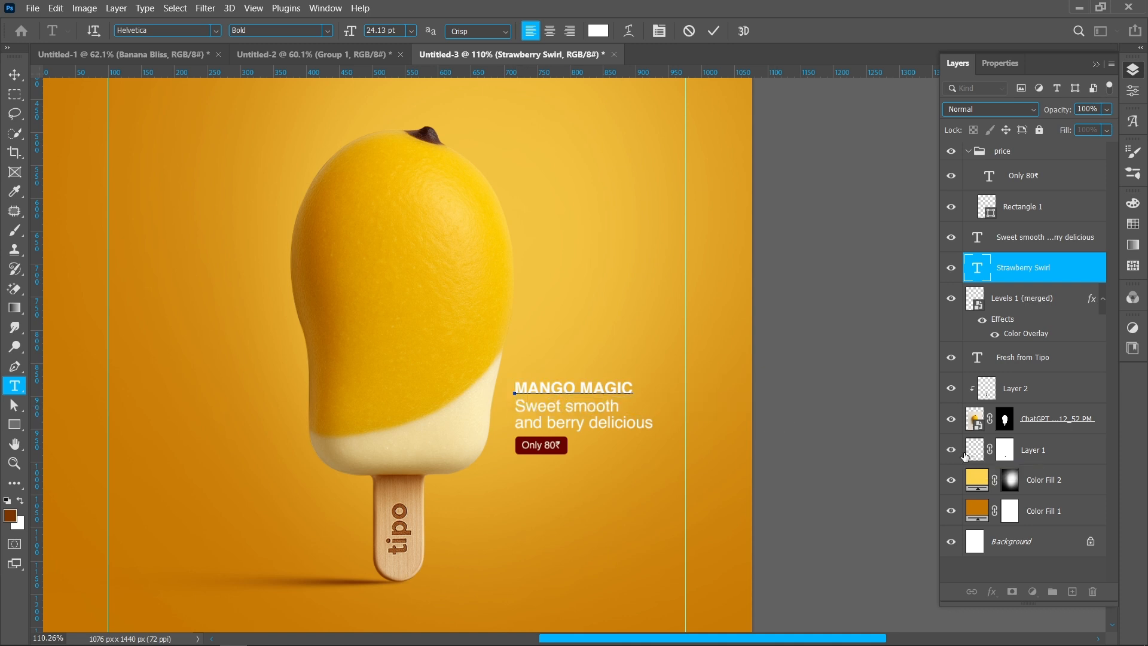
{"action": "left_click", "coordinate": [707, 36]}
{"action": "key", "text": "v"}
Step: Replace the description under the title with "Juicy golden and irresistibly smooth", broken into two lines after "and"
{"action": "left_click", "coordinate": [579, 428]}
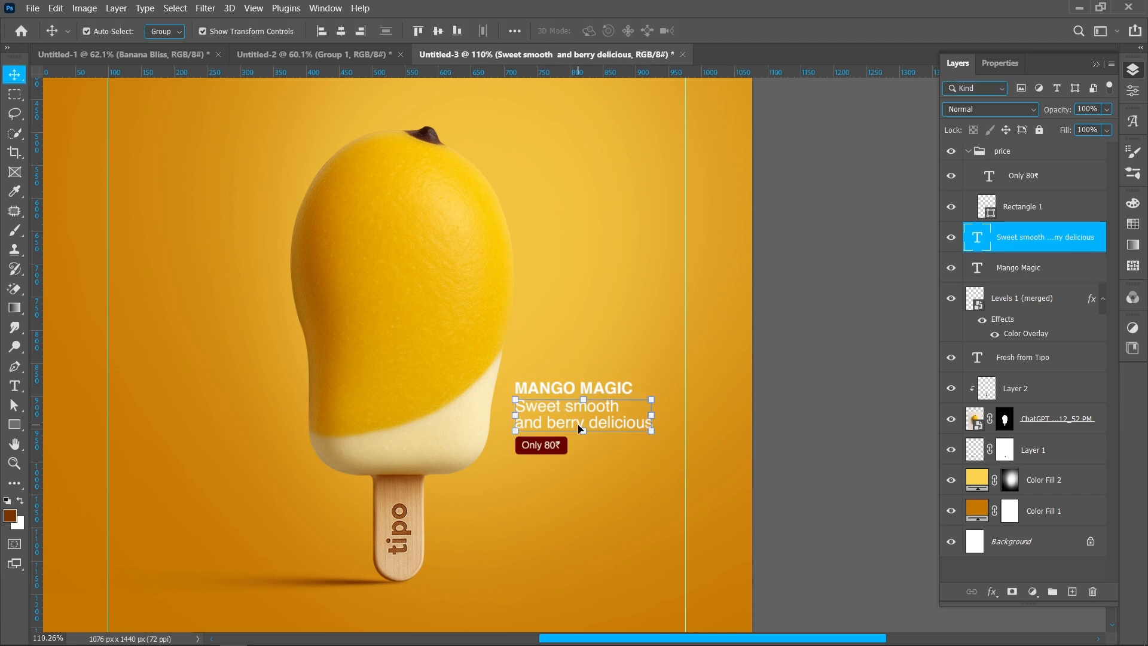
{"action": "double_click", "coordinate": [571, 418]}
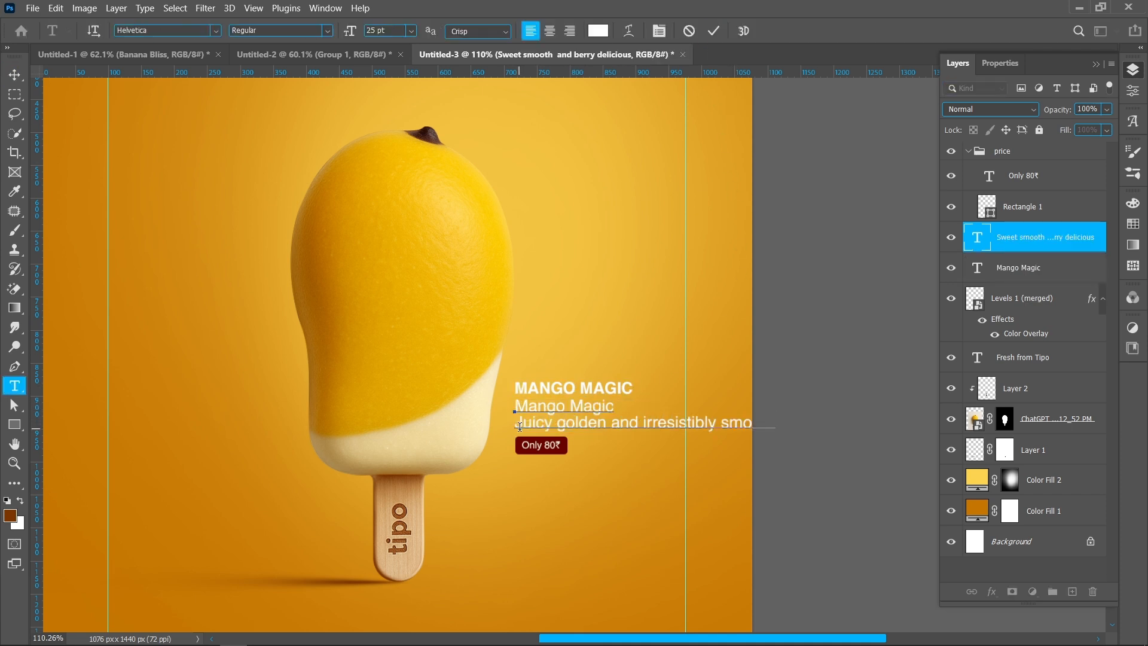
{"action": "mouse_move", "coordinate": [515, 425]}
{"action": "left_mouse_down"}
{"action": "mouse_move", "coordinate": [584, 411]}
{"action": "mouse_move", "coordinate": [513, 404]}
{"action": "left_mouse_up"}
{"action": "key", "text": "BackSpace"}
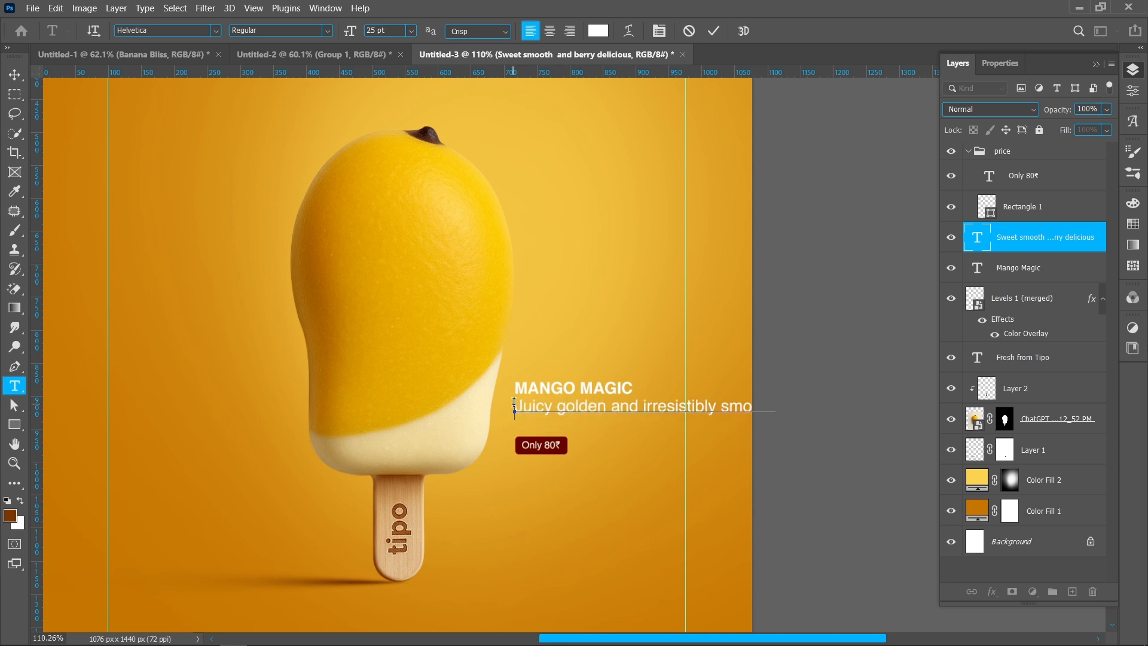
{"action": "left_click", "coordinate": [643, 409]}
{"action": "key", "text": "Return"}
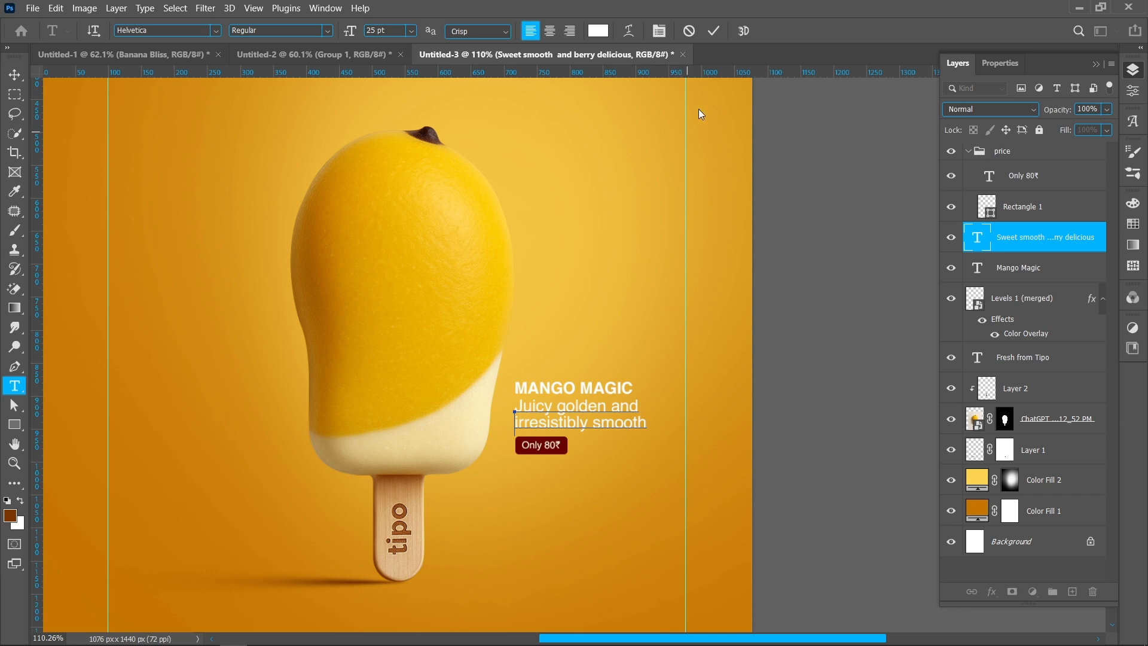
{"action": "left_click", "coordinate": [713, 32]}
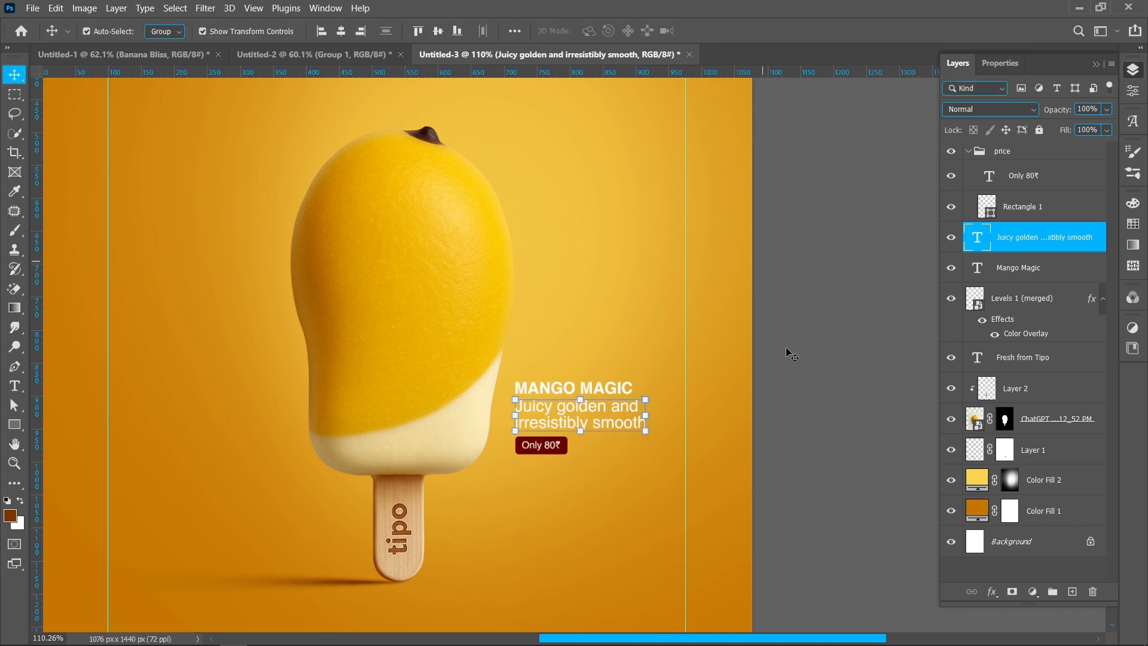
Step: Examine the price badge with and without its dark red background rectangle
{"action": "left_click", "coordinate": [818, 467]}
{"action": "scroll", "coordinate": [549, 446], "scroll_direction": "up", "scroll_amount": 4}
{"action": "left_click", "coordinate": [549, 446]}
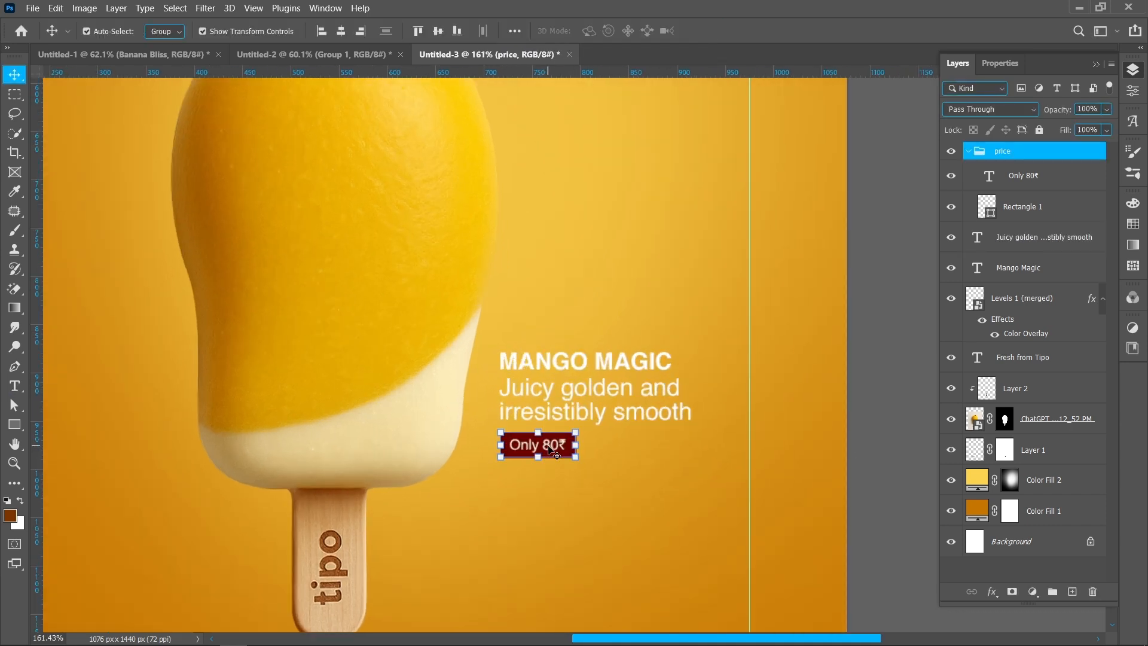
{"action": "left_click", "coordinate": [1045, 213]}
{"action": "left_click", "coordinate": [950, 208]}
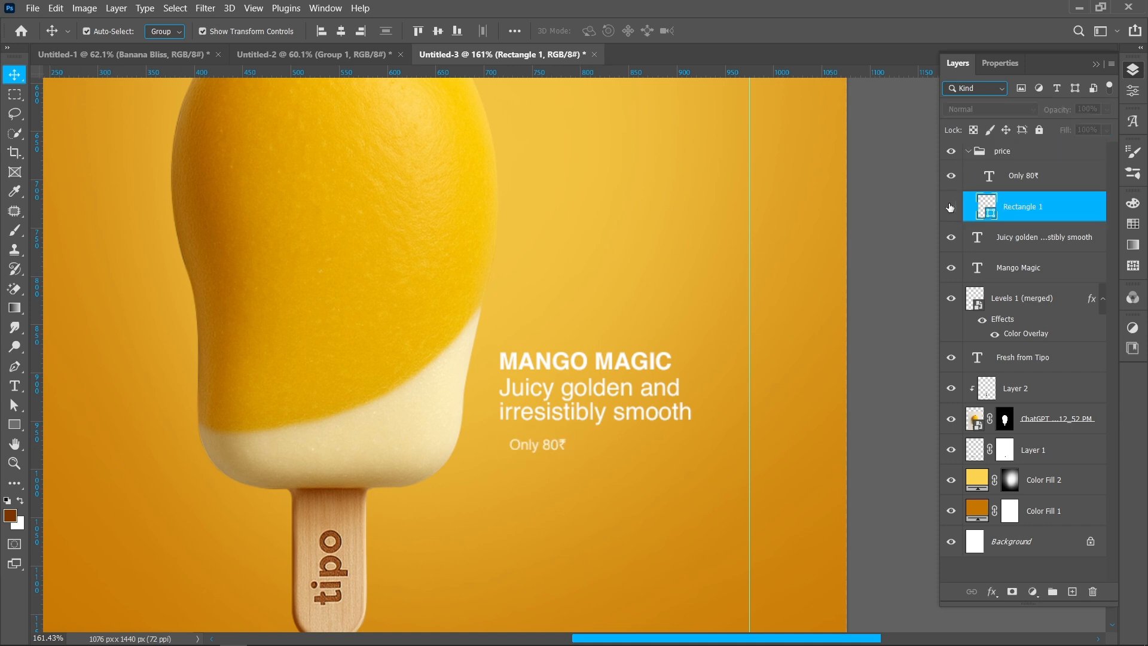
{"action": "left_click", "coordinate": [950, 208]}
{"action": "left_click", "coordinate": [950, 208]}
{"action": "left_click", "coordinate": [950, 207]}
Step: Change the price badge text to "Only 50₹"
{"action": "double_click", "coordinate": [988, 176]}
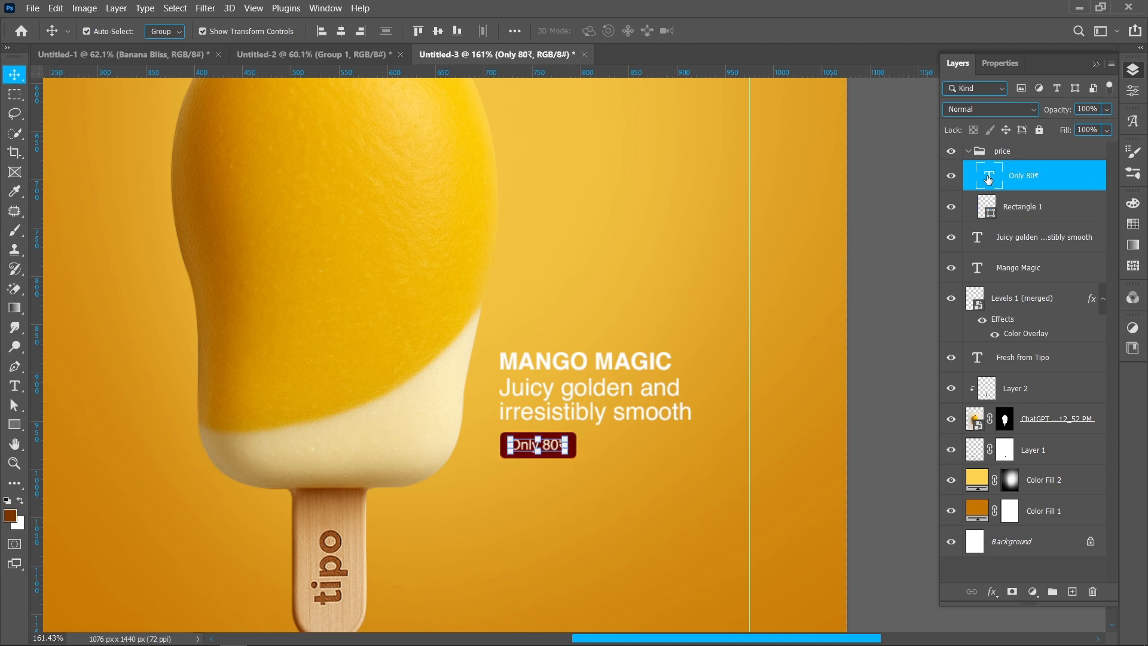
{"action": "left_click", "coordinate": [549, 445]}
{"action": "left_click_drag", "start_coordinate": [548, 446], "coordinate": [544, 446]}
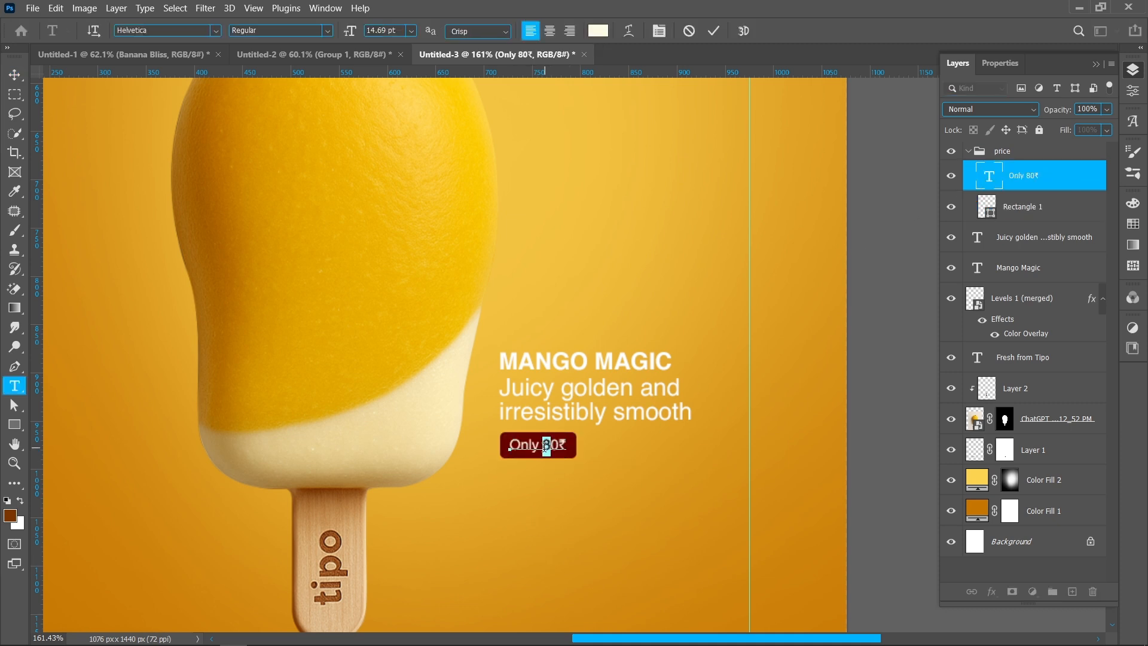
{"action": "type", "text": "5"}
{"action": "left_click", "coordinate": [887, 475]}
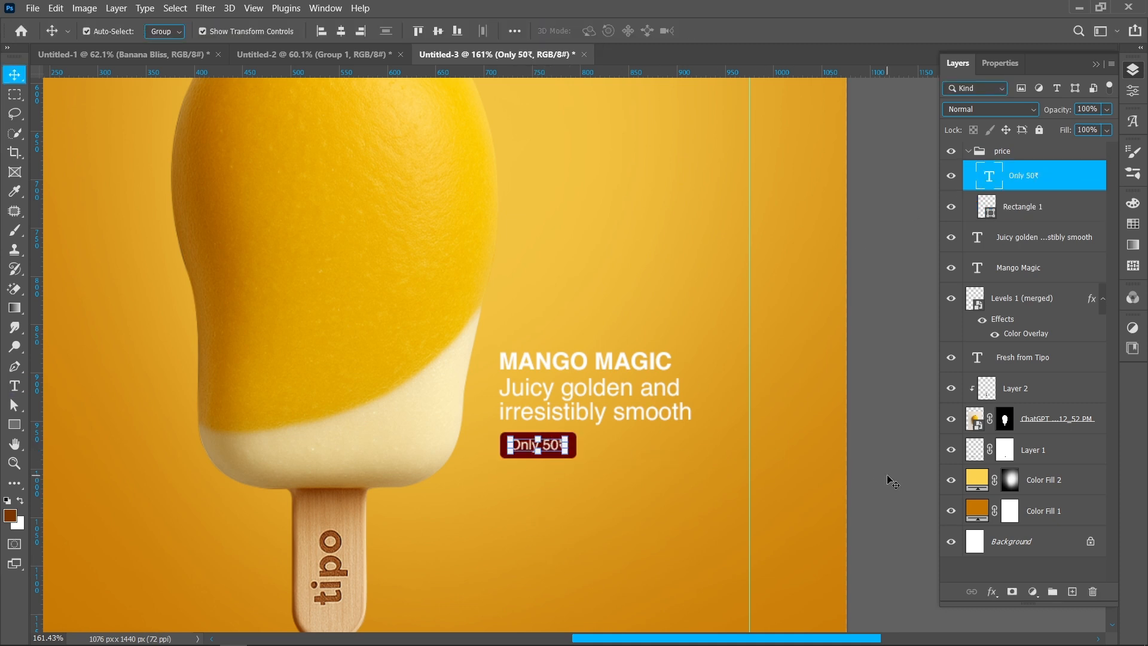
{"action": "left_click", "coordinate": [887, 475]}
Step: Remove both horizontal guides and the left vertical guide from the poster
{"action": "scroll", "coordinate": [611, 475], "scroll_direction": "down", "scroll_amount": 8}
{"action": "scroll", "coordinate": [612, 475], "scroll_direction": "down", "scroll_amount": 3}
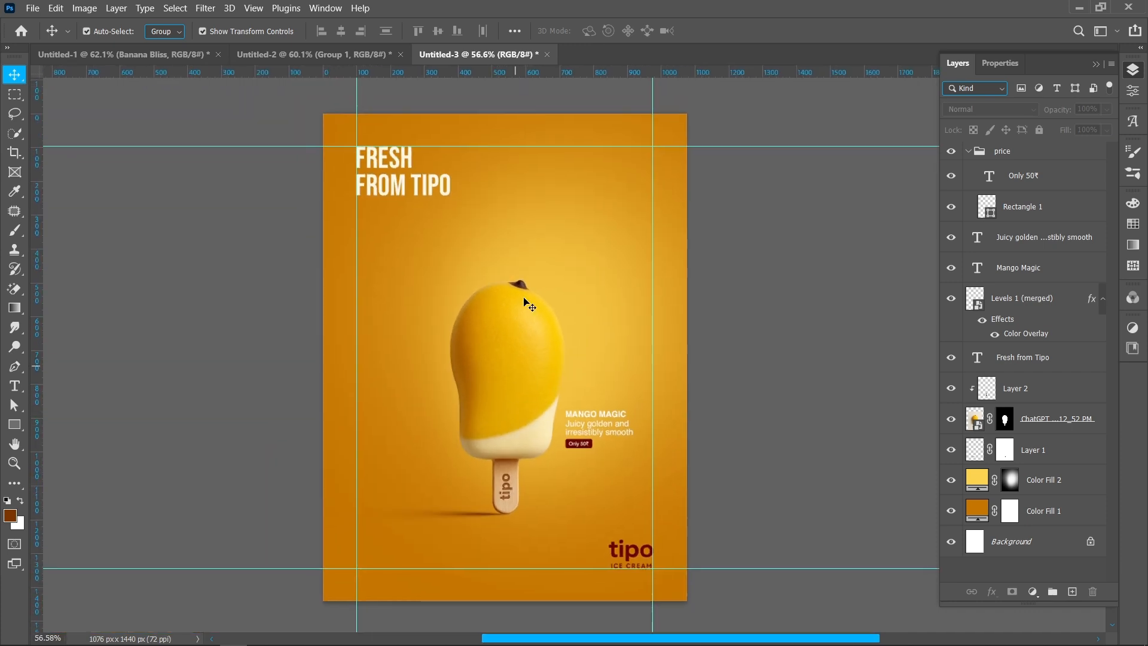
{"action": "left_click_drag", "start_coordinate": [534, 146], "coordinate": [537, 67]}
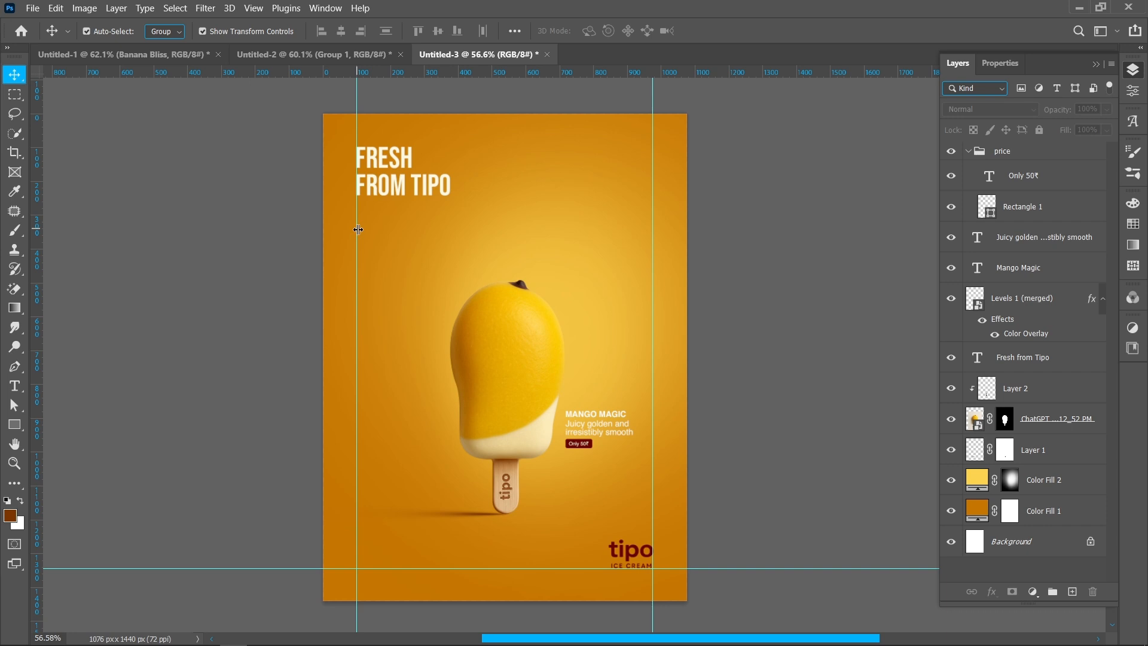
{"action": "left_click_drag", "start_coordinate": [357, 230], "coordinate": [27, 213]}
{"action": "left_click_drag", "start_coordinate": [174, 568], "coordinate": [252, 71]}
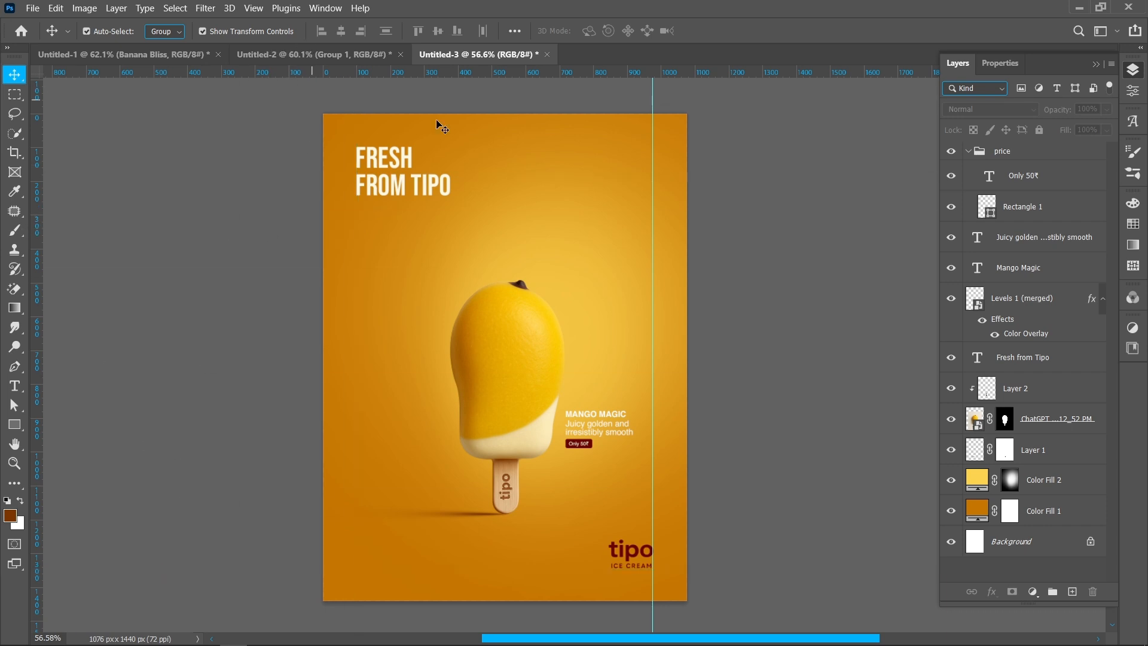